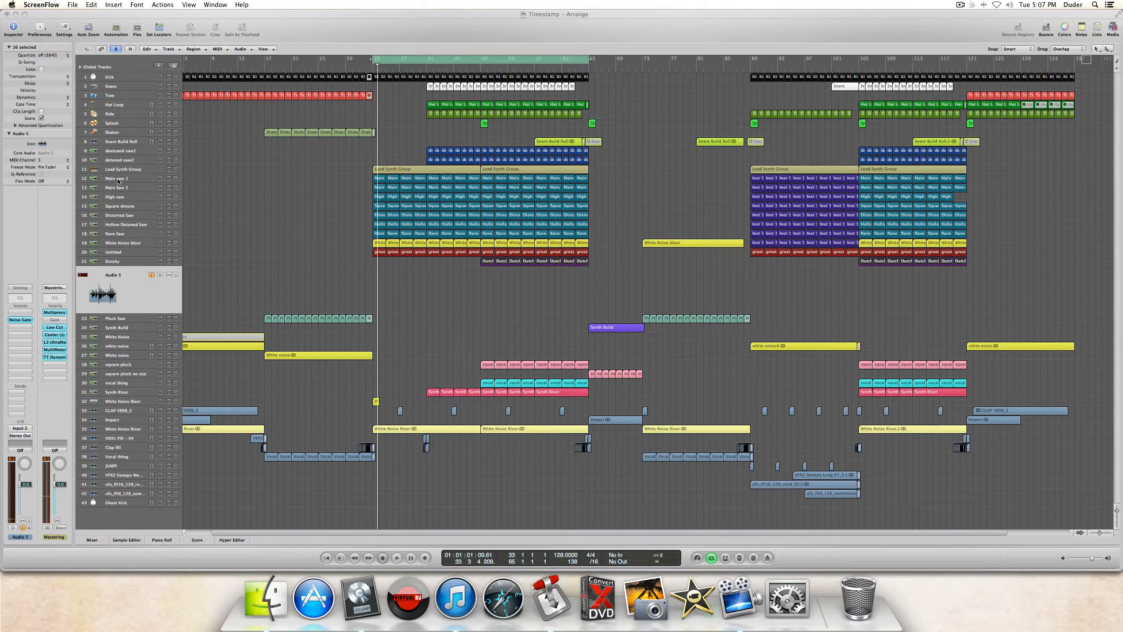
- View the channel strips of the Main saw 1 and Lead Synth Group tracks in turn, ending on Main saw 1
{"action": "left_click", "coordinate": [146, 181]}
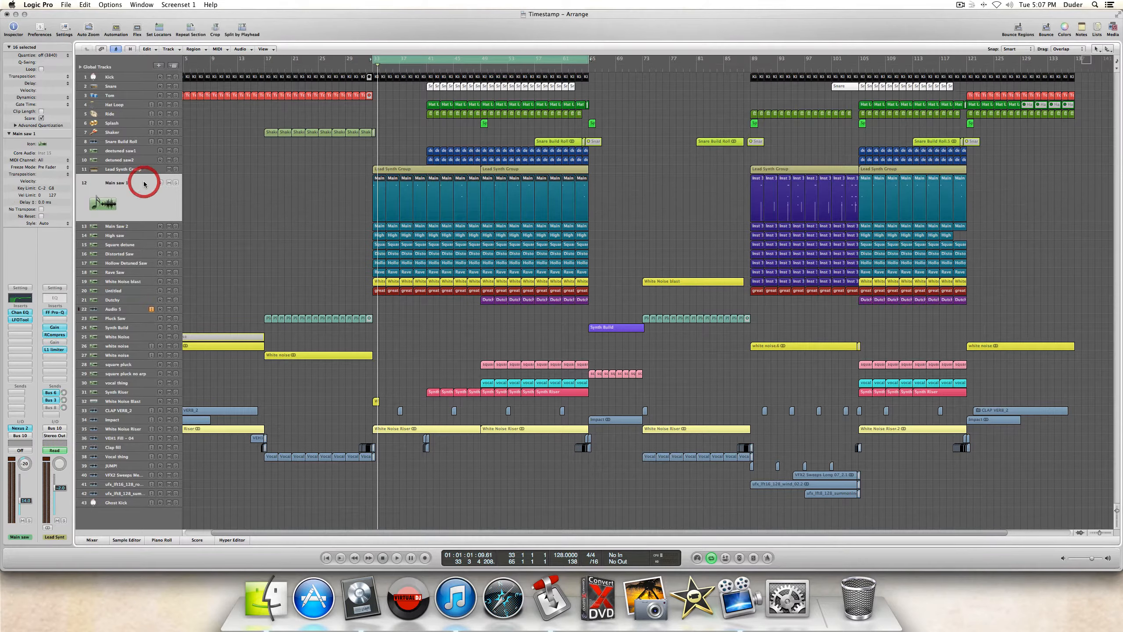
{"action": "left_click_drag", "start_coordinate": [328, 206], "coordinate": [345, 244]}
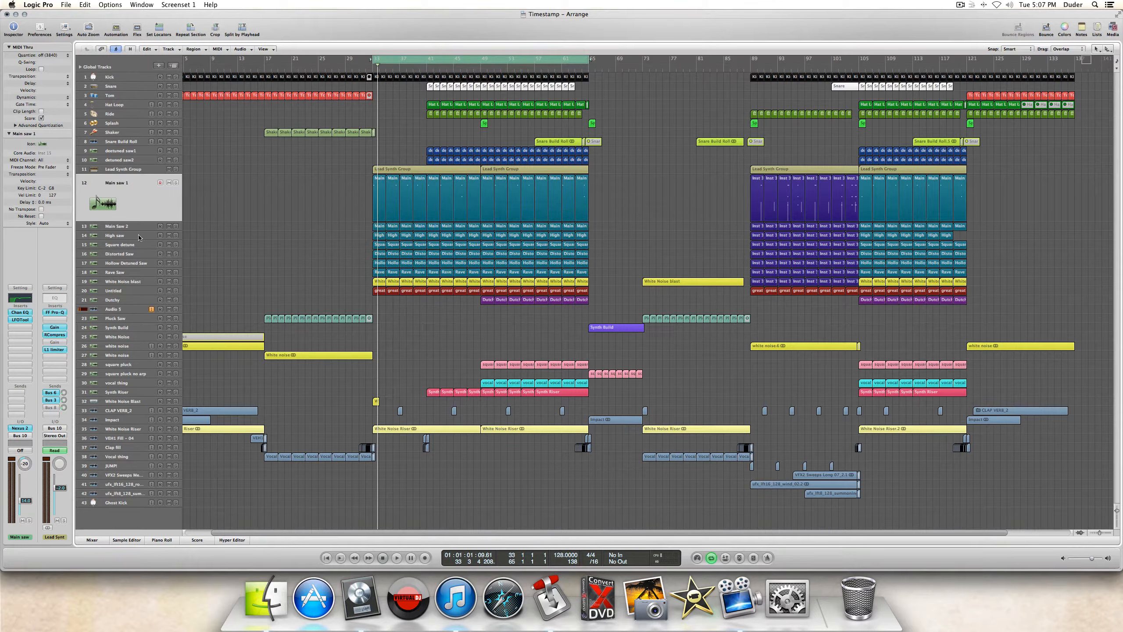
{"action": "left_click", "coordinate": [141, 168]}
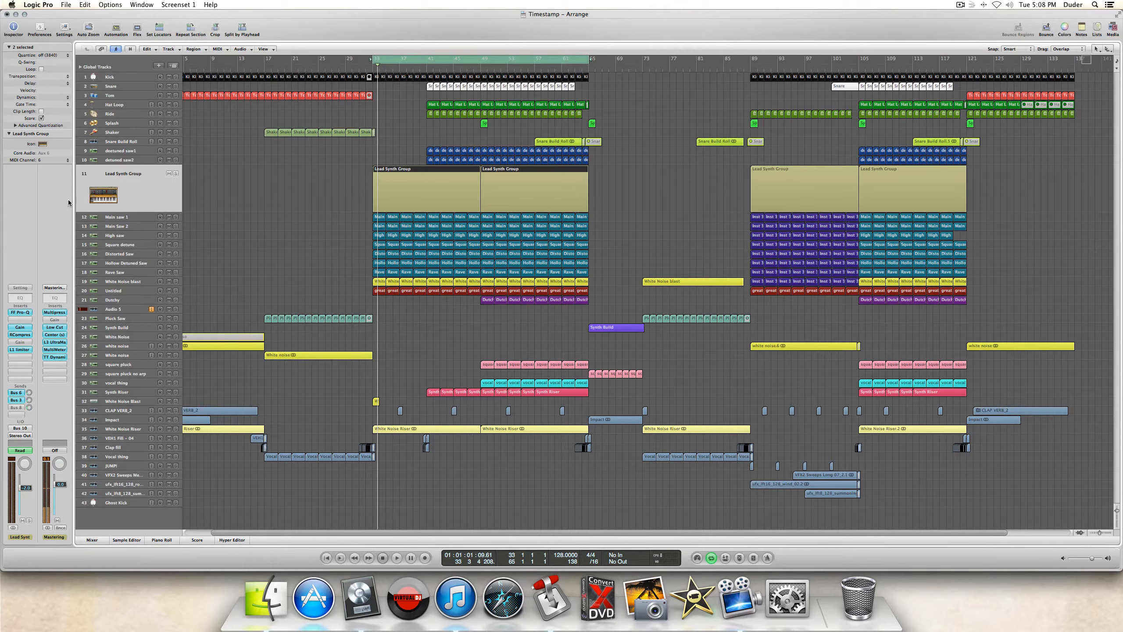
{"action": "left_click", "coordinate": [132, 217]}
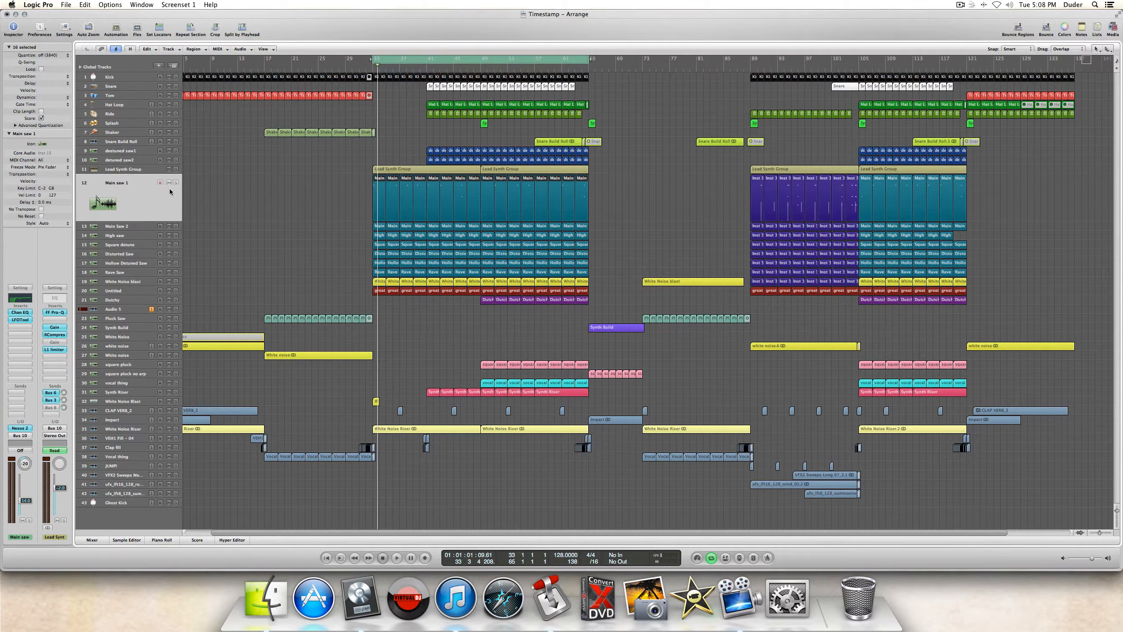
- Play the lead section from bar 33, and select the opening regions of the layer tracks from Main saw 1 to Rave Saw
{"action": "left_click", "coordinate": [175, 310]}
{"action": "left_click", "coordinate": [175, 309]}
{"action": "key", "text": "space"}
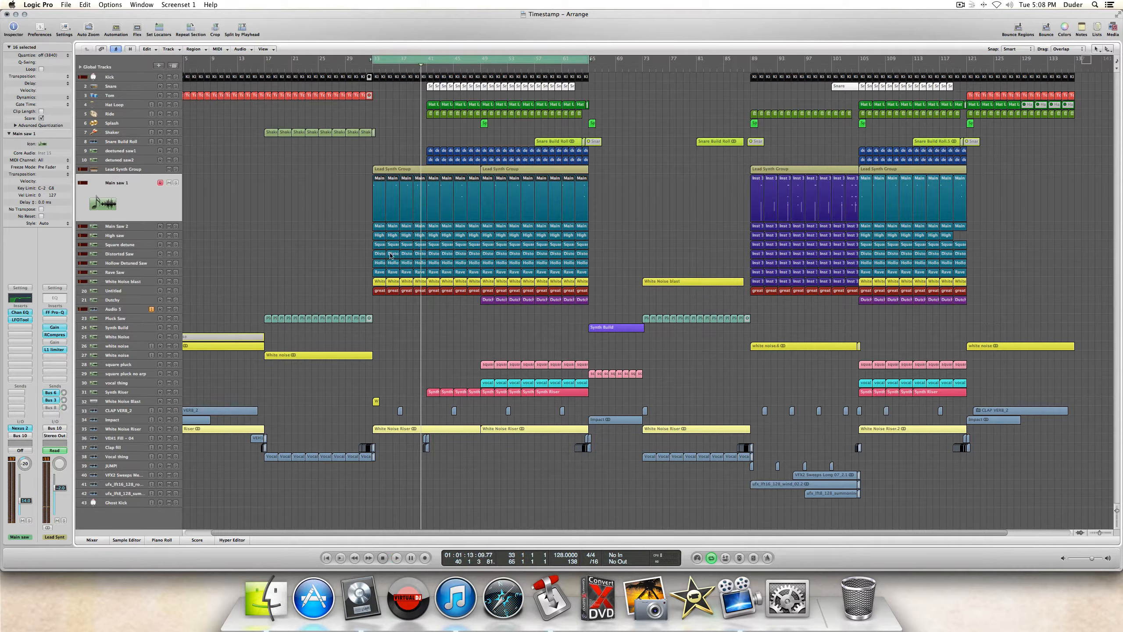
{"action": "left_click_drag", "start_coordinate": [338, 196], "coordinate": [435, 272]}
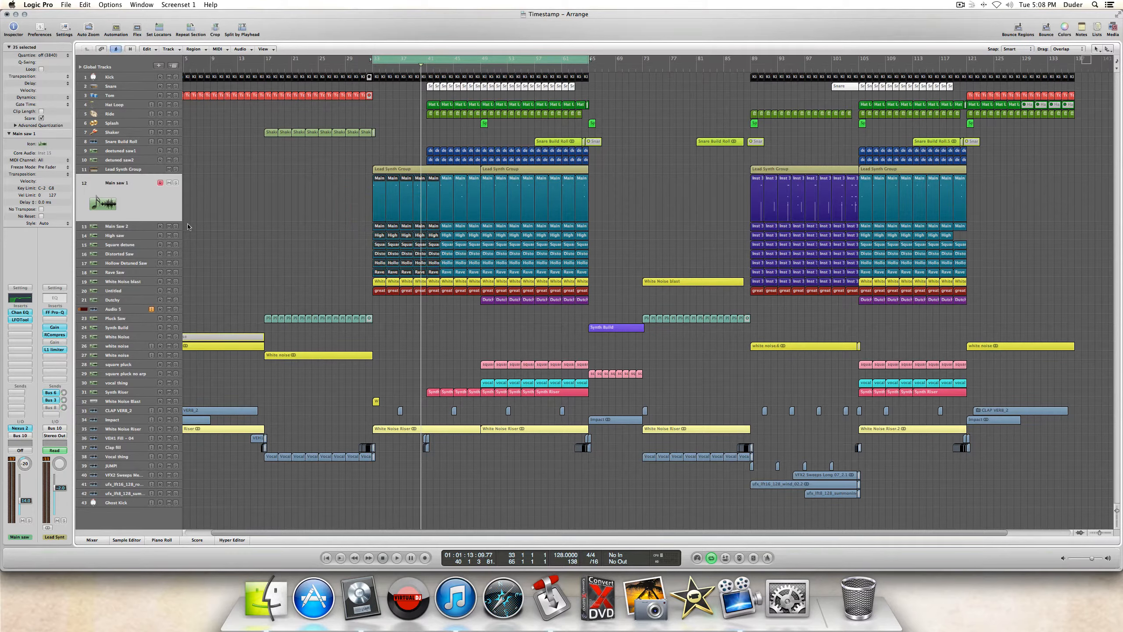
- Solo the Audio 5 and Lead Synth Group tracks and listen to the lead section from bar 33
{"action": "left_click", "coordinate": [175, 309]}
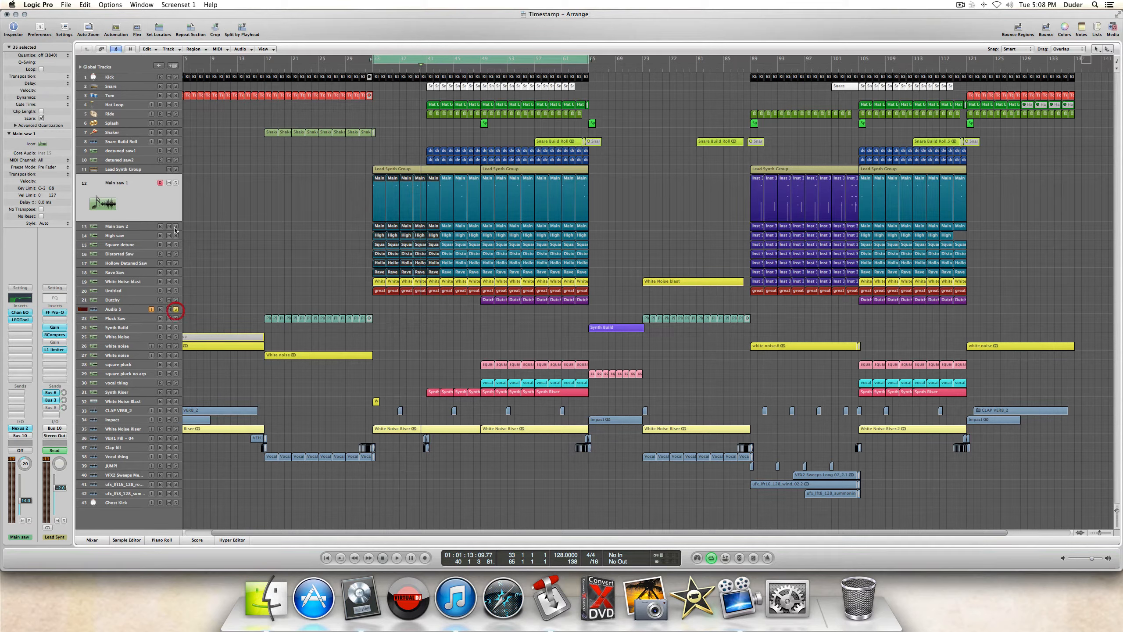
{"action": "left_click", "coordinate": [176, 183]}
{"action": "left_click", "coordinate": [176, 183]}
{"action": "left_click", "coordinate": [176, 170]}
{"action": "key", "text": "space"}
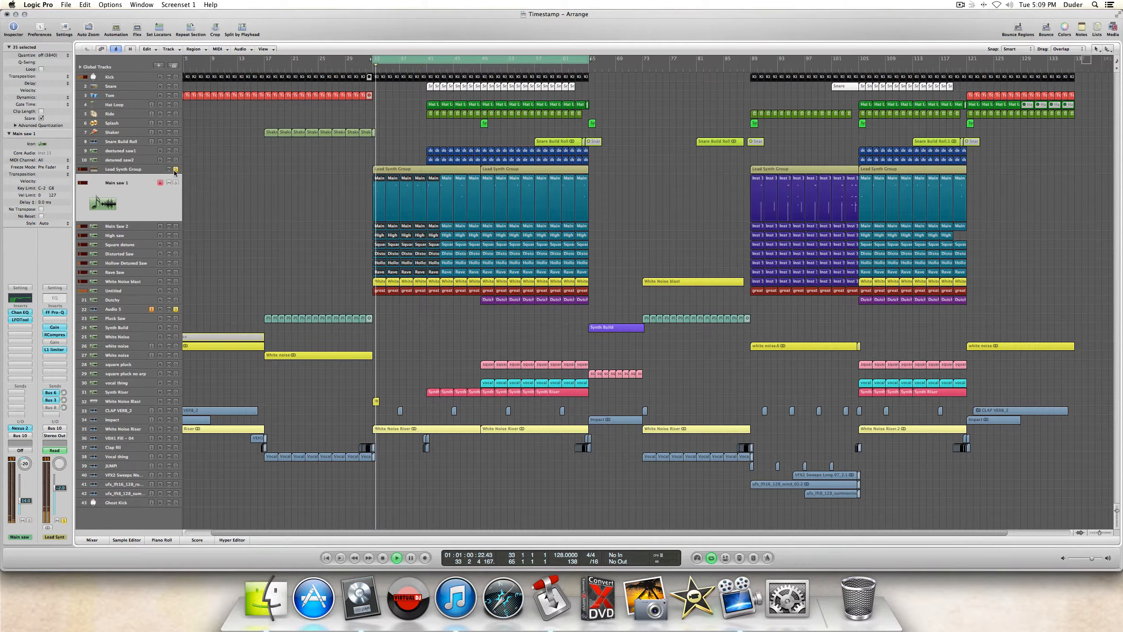
{"action": "left_click", "coordinate": [151, 170]}
{"action": "left_click", "coordinate": [252, 233]}
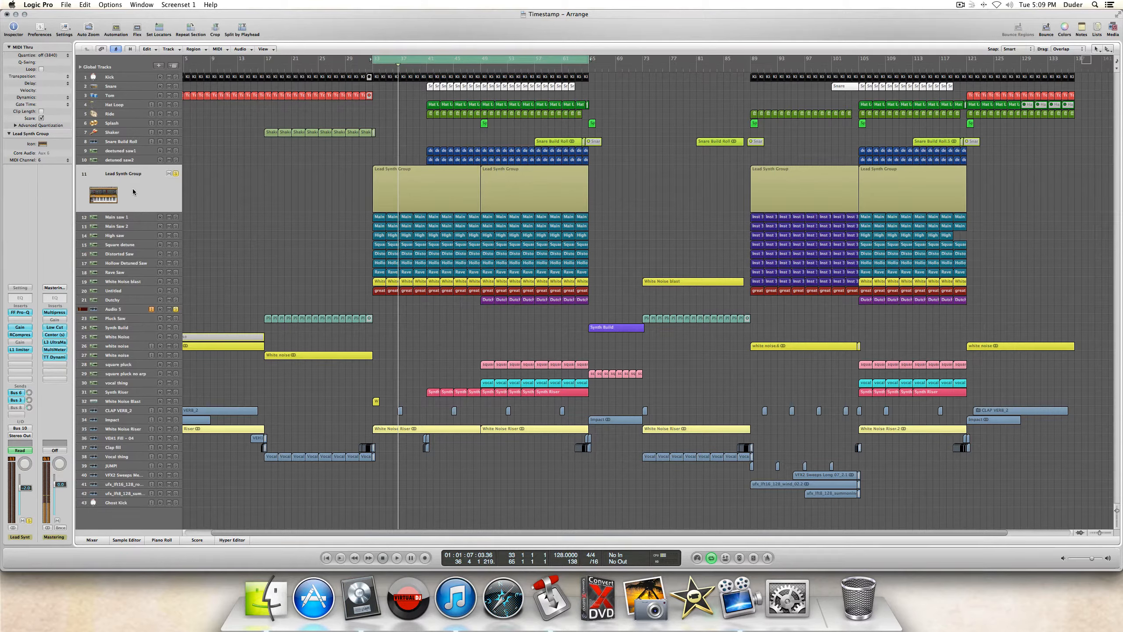
- Step through the layer tracks from Main saw 1 to Distorted Saw, and return to the Lead Synth Group track
{"action": "left_click", "coordinate": [129, 217]}
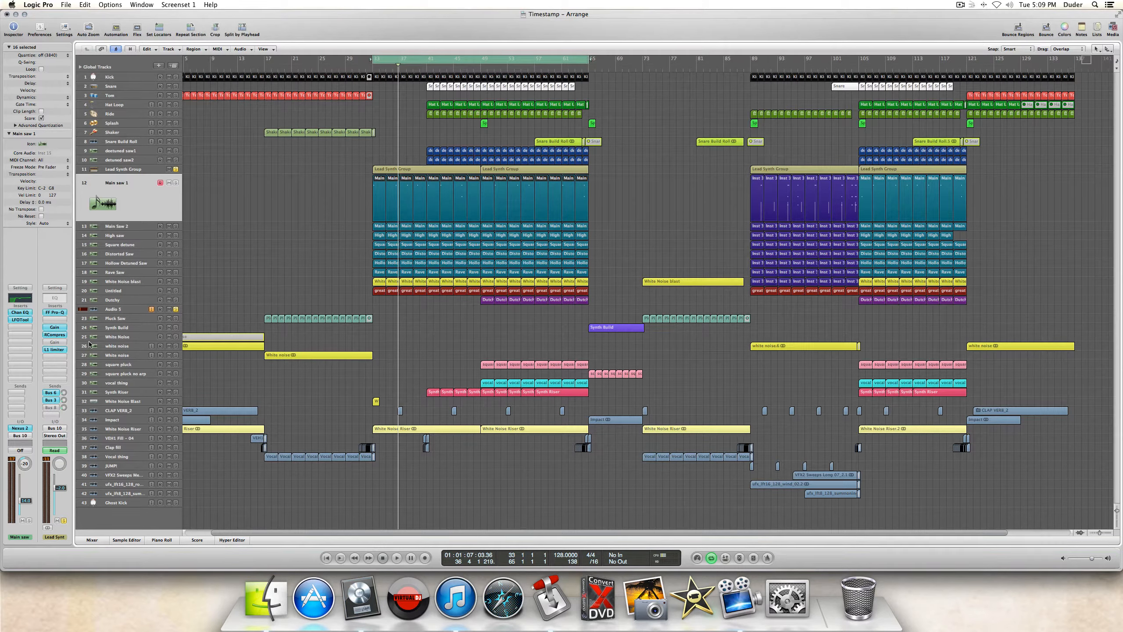
{"action": "key", "text": "Down"}
{"action": "key", "text": "Down"}
{"action": "key", "text": "Down"}
{"action": "key", "text": "Down"}
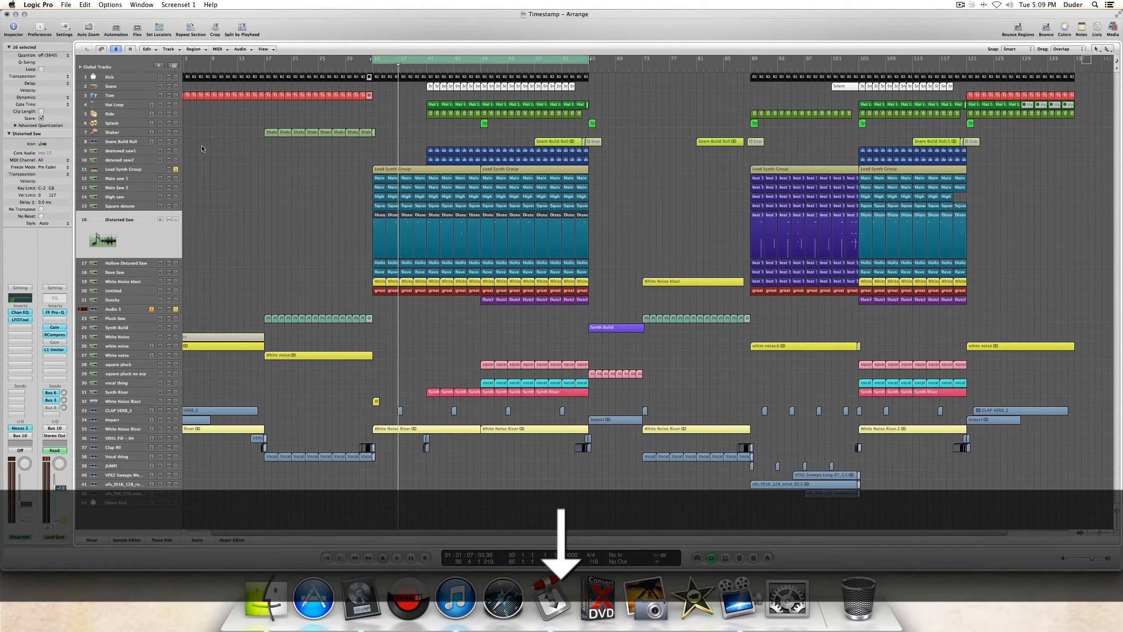
{"action": "left_click", "coordinate": [129, 170]}
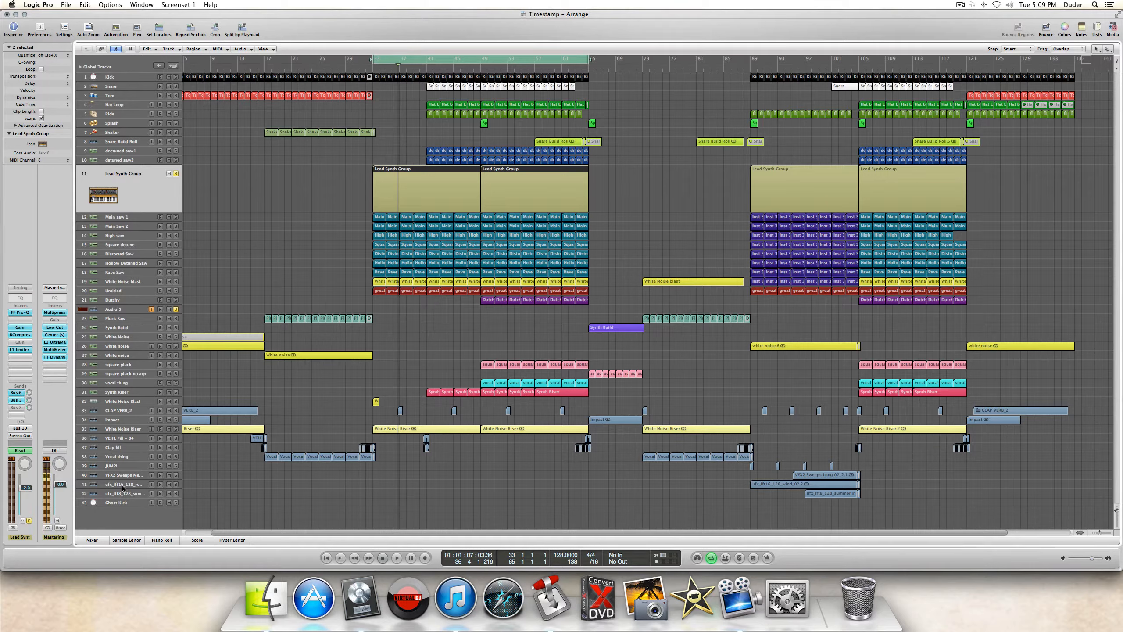
- Show the mixer's aux channels and check the names of the short Trip Delay and Reverb channels
{"action": "left_click", "coordinate": [93, 539]}
{"action": "scroll", "coordinate": [564, 348], "scroll_direction": "right", "scroll_amount": 3}
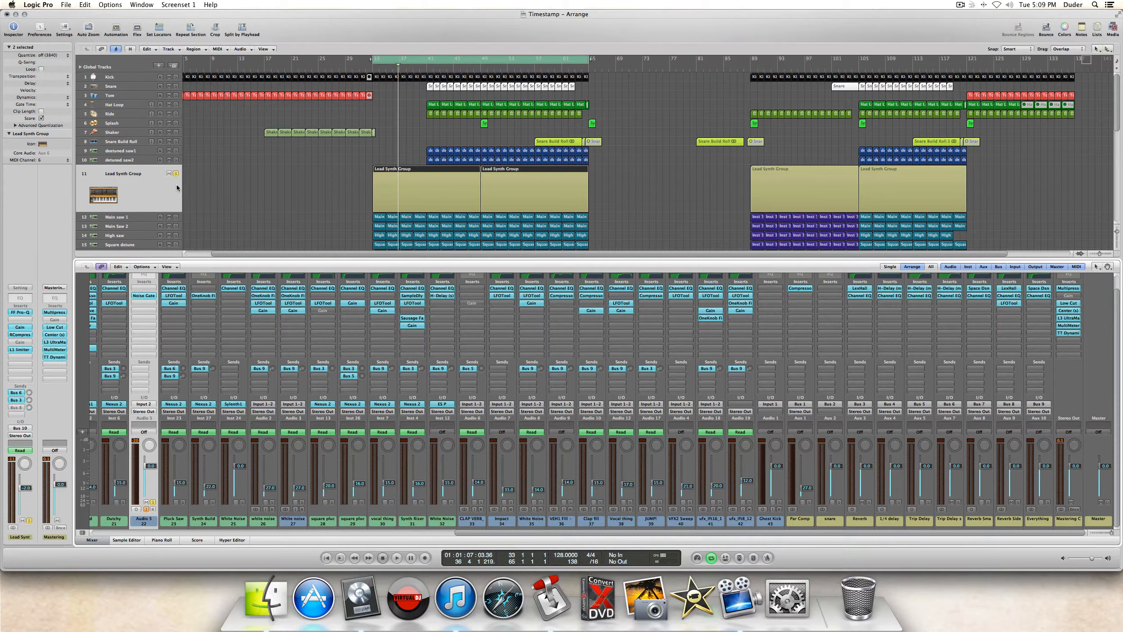
{"action": "left_click", "coordinate": [164, 189]}
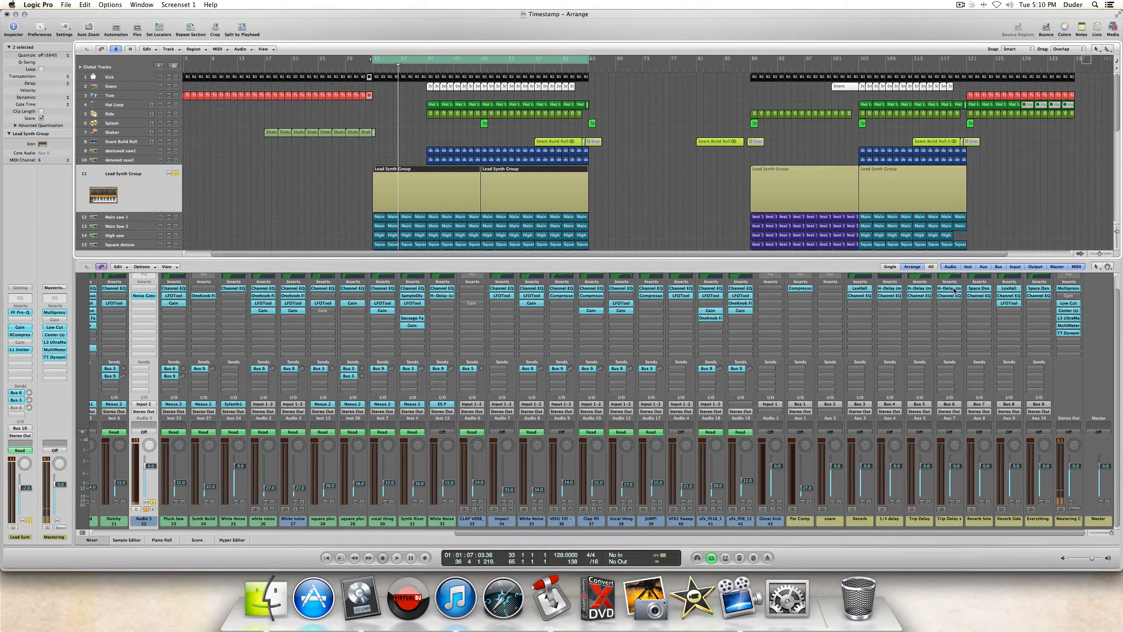
{"action": "left_click", "coordinate": [948, 525]}
{"action": "left_click", "coordinate": [948, 524]}
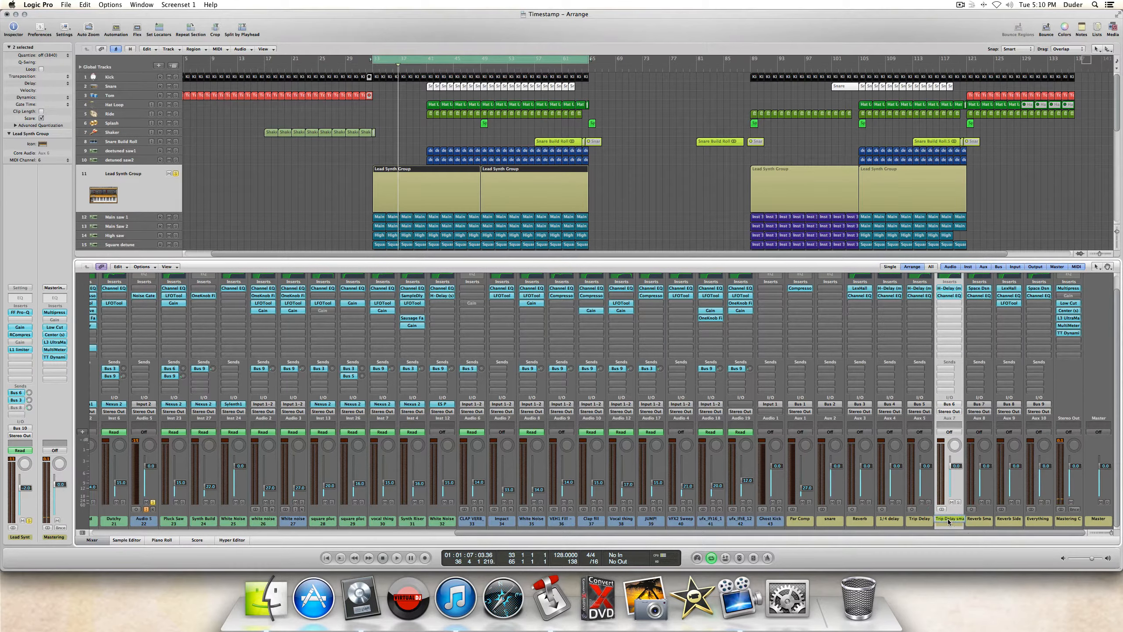
{"action": "left_click", "coordinate": [979, 519]}
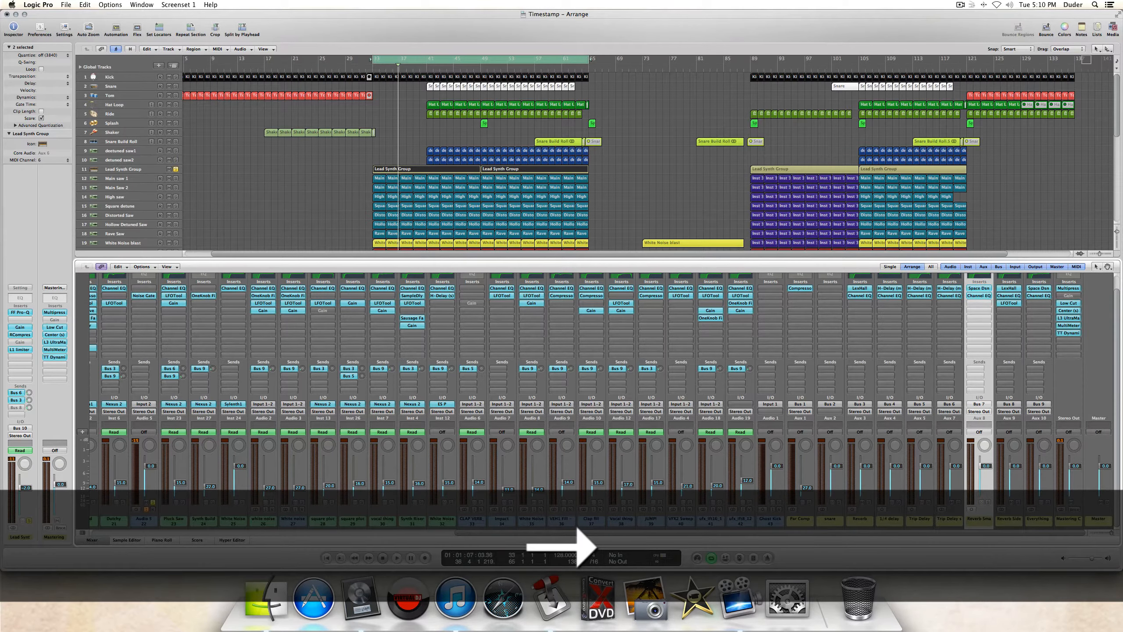
{"action": "key", "text": "Down"}
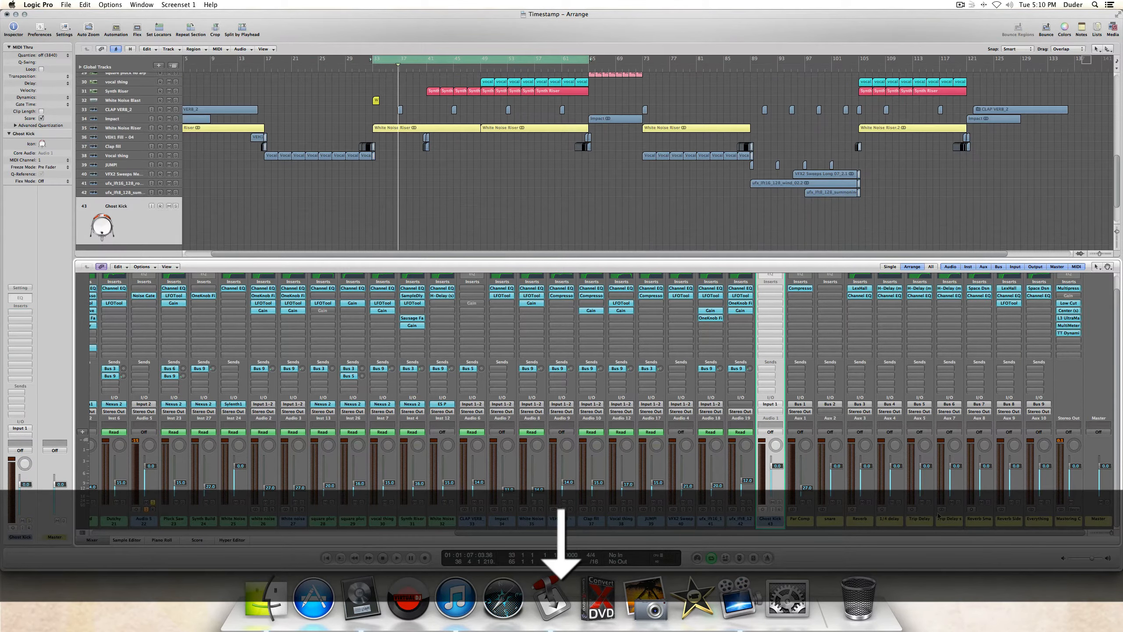
- Select the Trip Delay small tail channel on Bus 6 and view its H-Delay plug-in settings
{"action": "left_click", "coordinate": [952, 518]}
{"action": "double_click", "coordinate": [952, 518]}
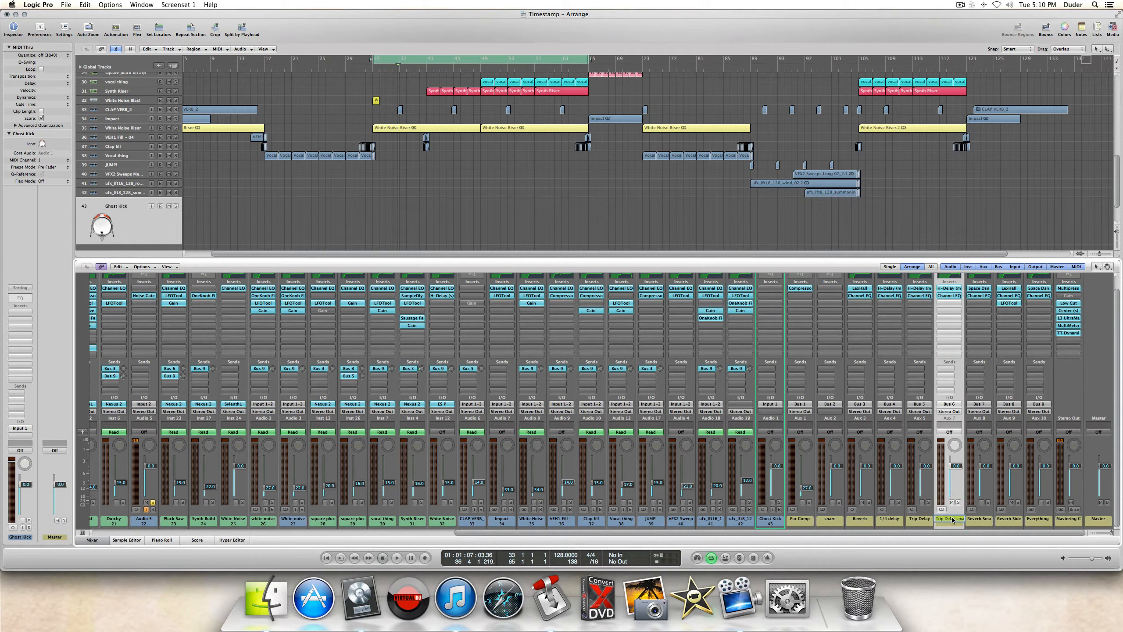
{"action": "left_click", "coordinate": [956, 518]}
{"action": "key", "text": "Right"}
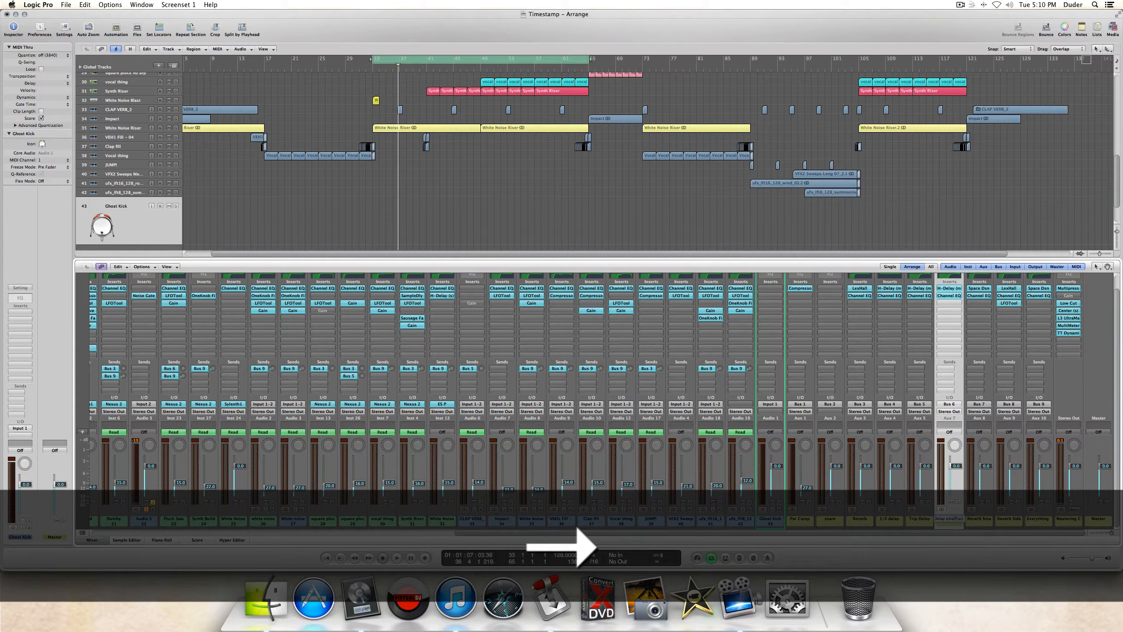
{"action": "left_click", "coordinate": [949, 520]}
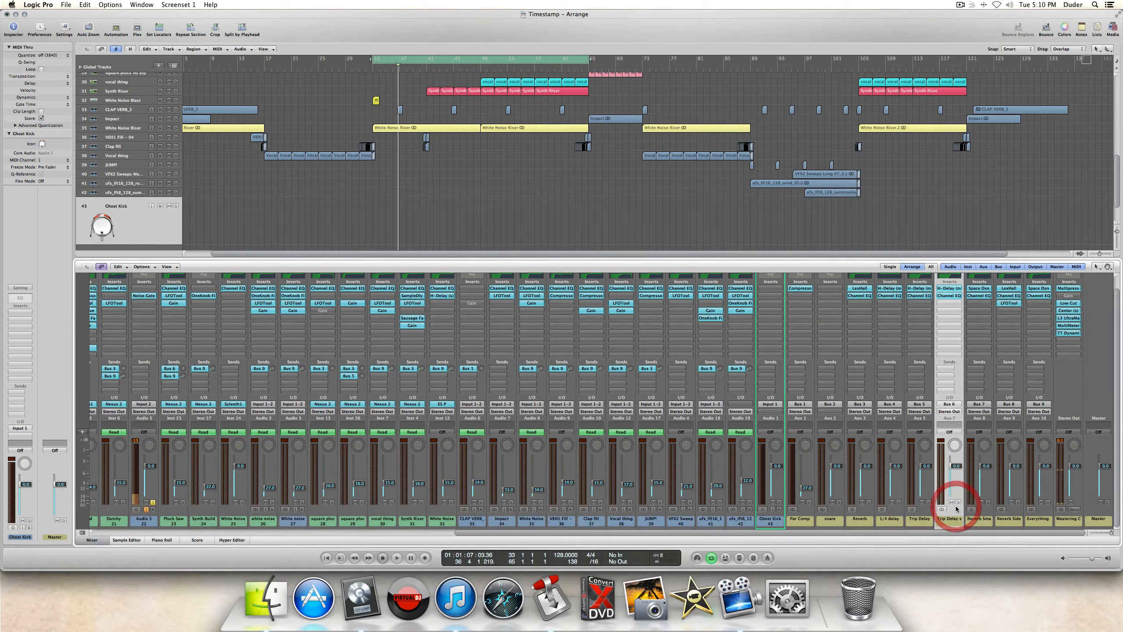
{"action": "left_click", "coordinate": [949, 288]}
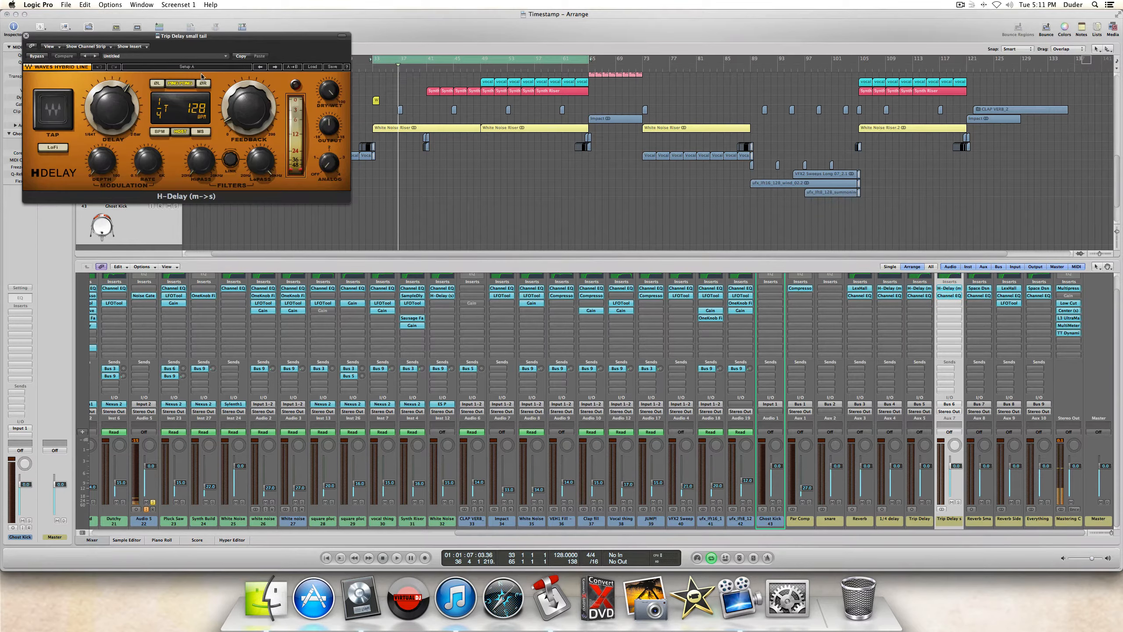
{"action": "left_click", "coordinate": [26, 36]}
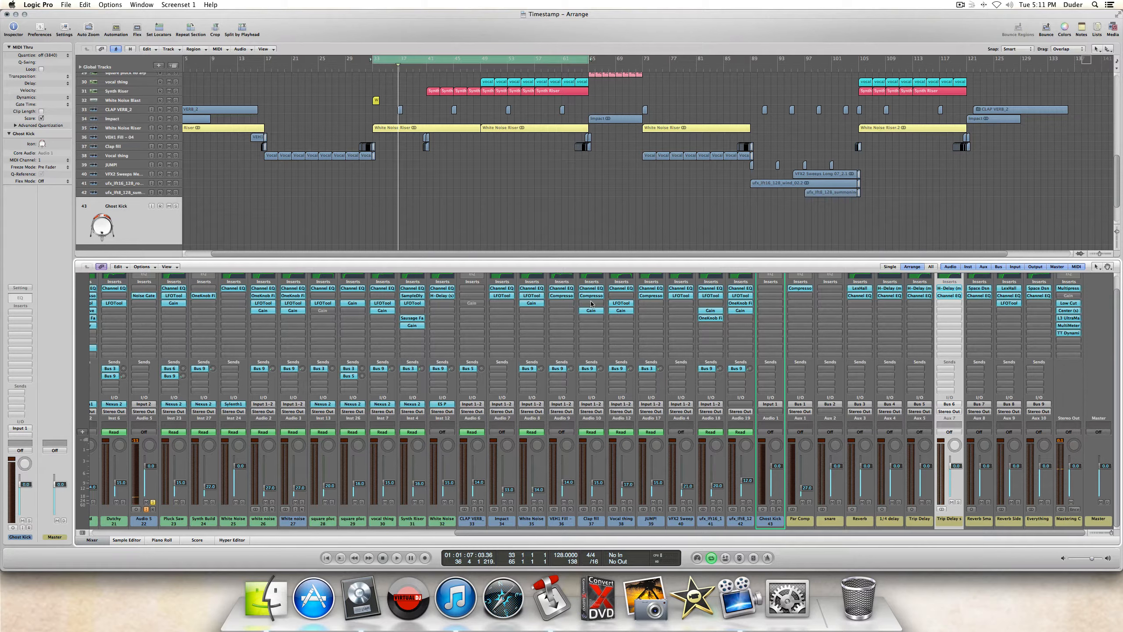
- Hide the mixer, and select and solo the Lead Synth Group track in the arrangement
{"action": "left_click", "coordinate": [91, 541]}
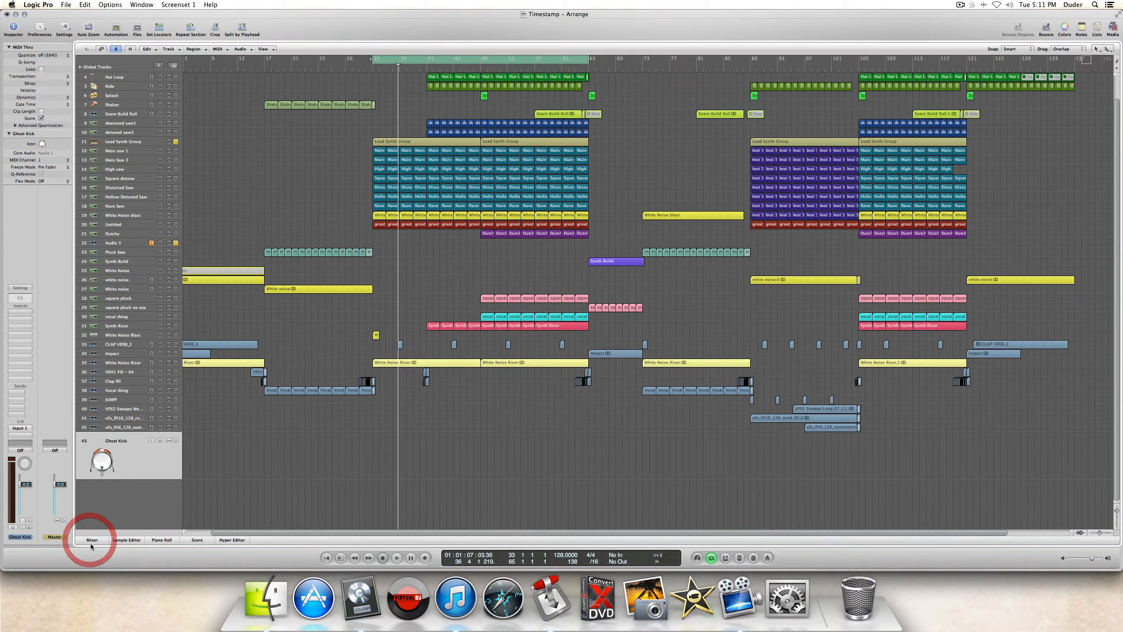
{"action": "left_click", "coordinate": [176, 142]}
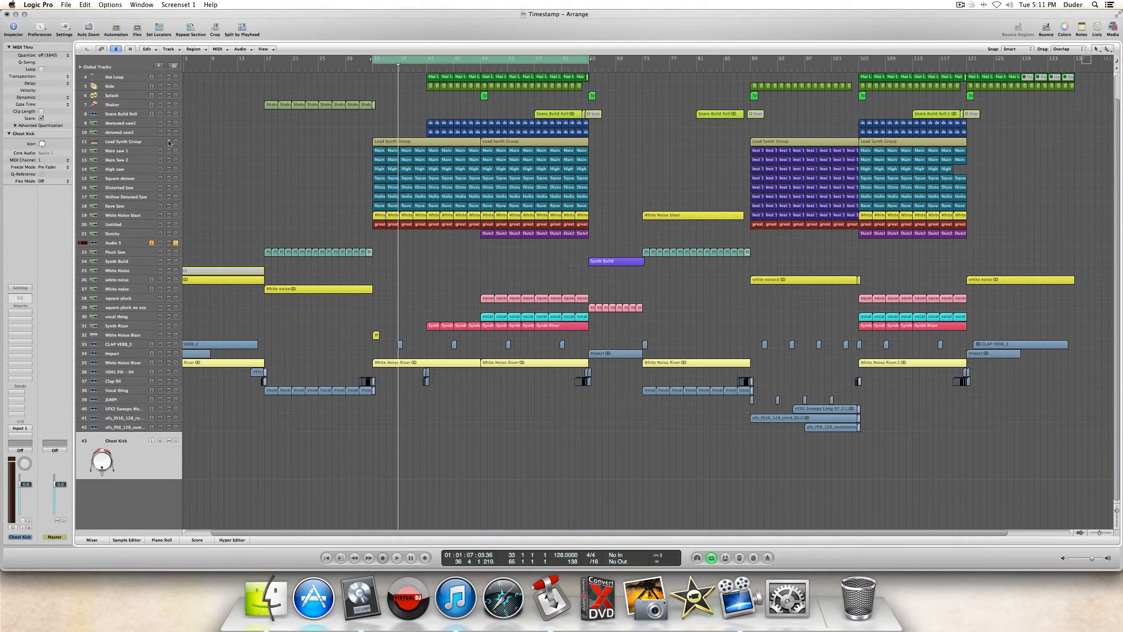
{"action": "left_click", "coordinate": [145, 143]}
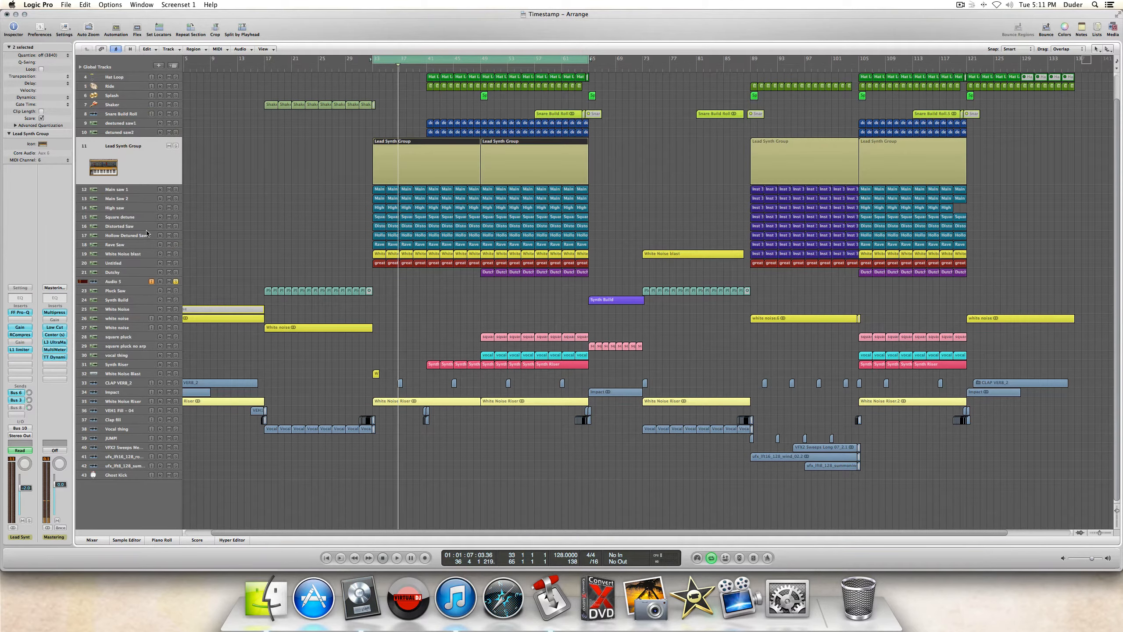
{"action": "left_click", "coordinate": [175, 146]}
- Open the Lead Synth Group's FF Pro-Q window clear of the channel strip, and bypass all of the group's active inserts
{"action": "left_click", "coordinate": [22, 312]}
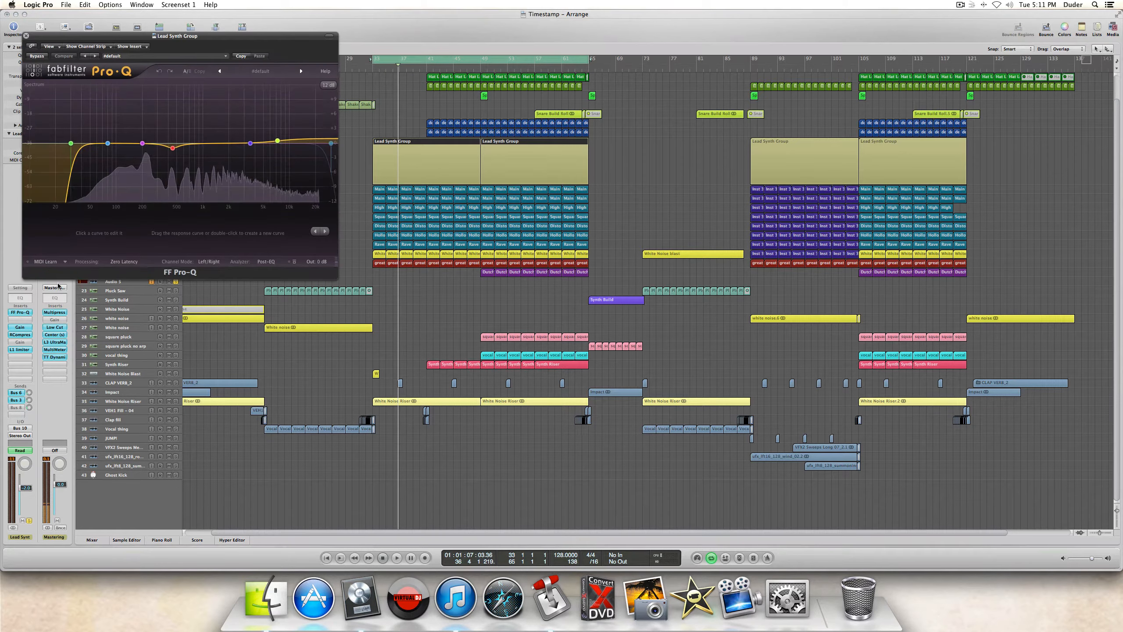
{"action": "left_click_drag", "start_coordinate": [98, 41], "coordinate": [411, 271]}
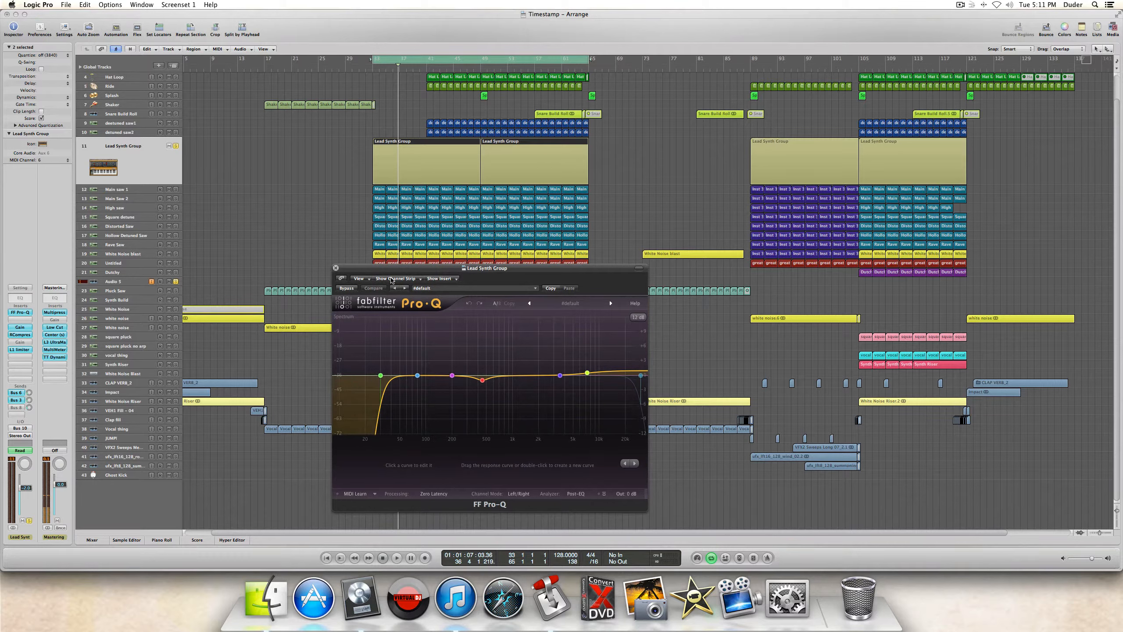
{"action": "left_click", "coordinate": [19, 312], "text": "alt"}
{"action": "left_click", "coordinate": [20, 334], "text": "alt"}
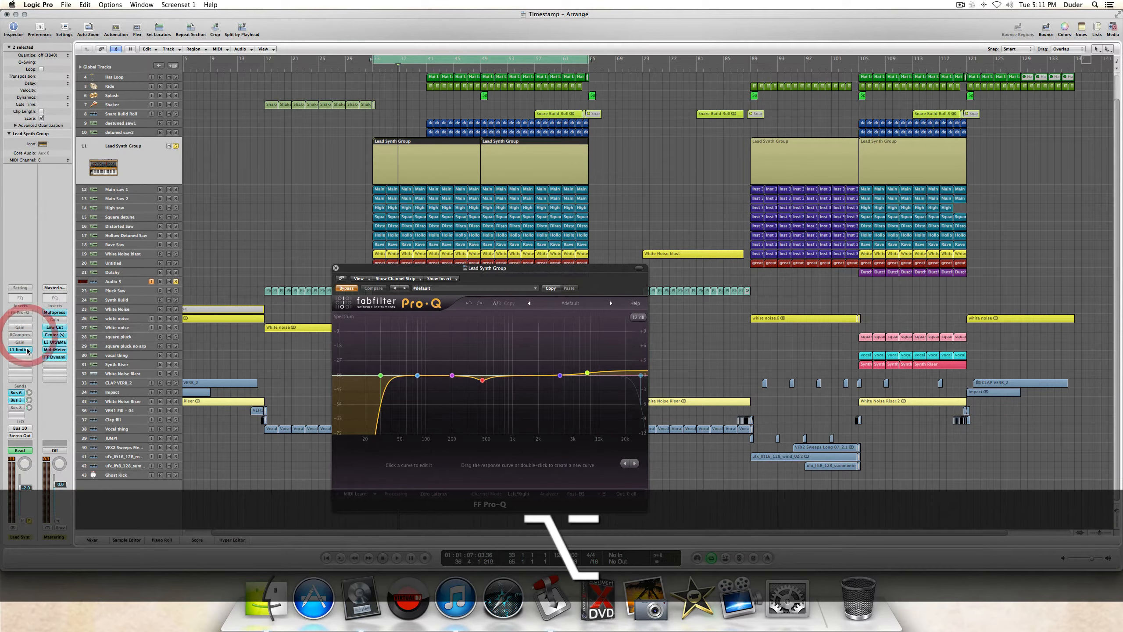
{"action": "left_click", "coordinate": [26, 351], "text": "alt"}
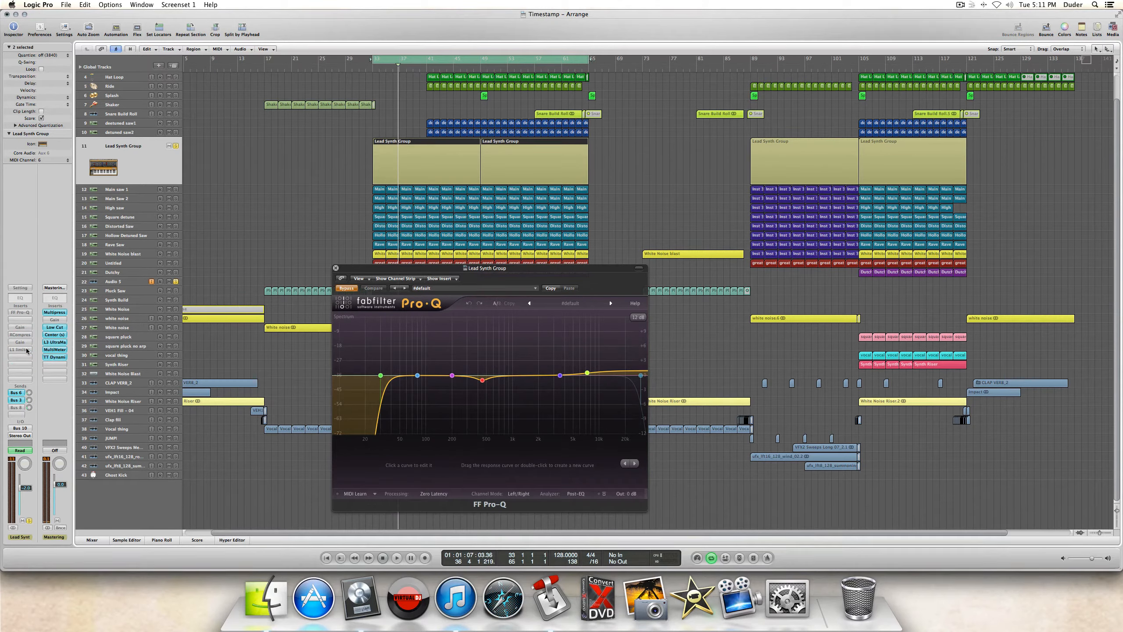
- Bypass the Lead Synth Group's bus sends during playback and listen to the unprocessed lead
{"action": "key", "text": "space"}
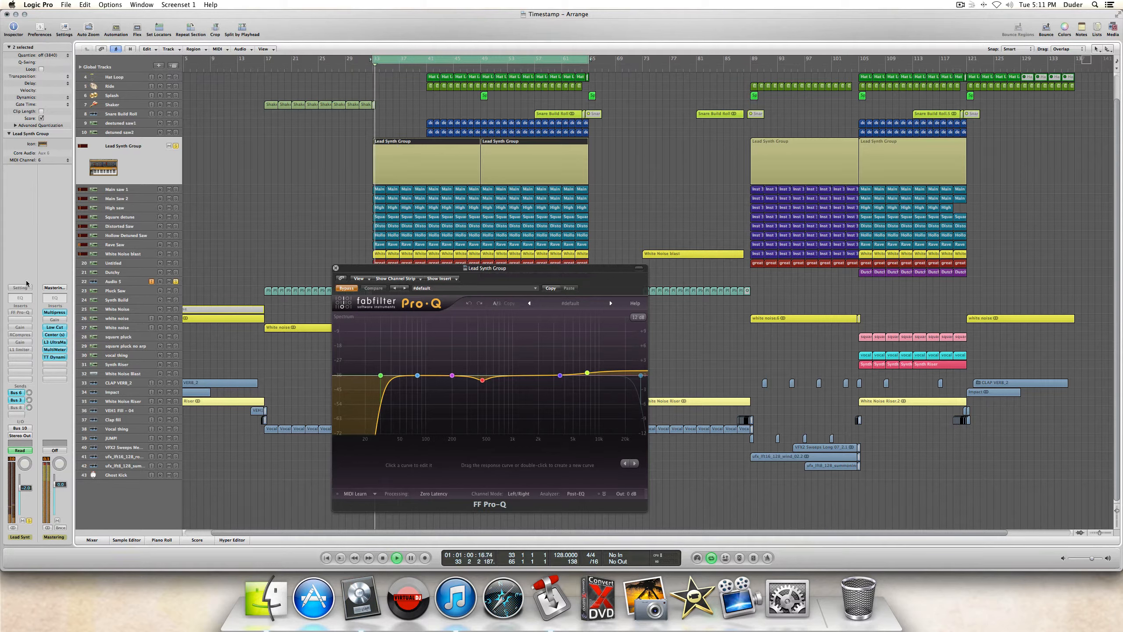
{"action": "left_click", "coordinate": [15, 393], "text": "alt+super"}
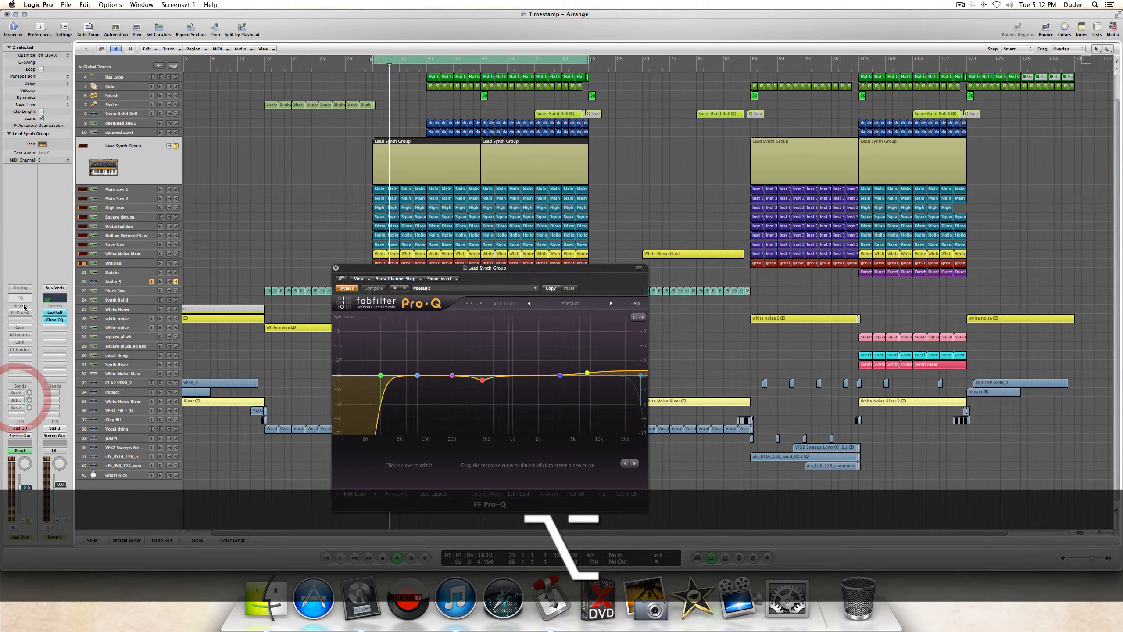
{"action": "left_click", "coordinate": [22, 314]}
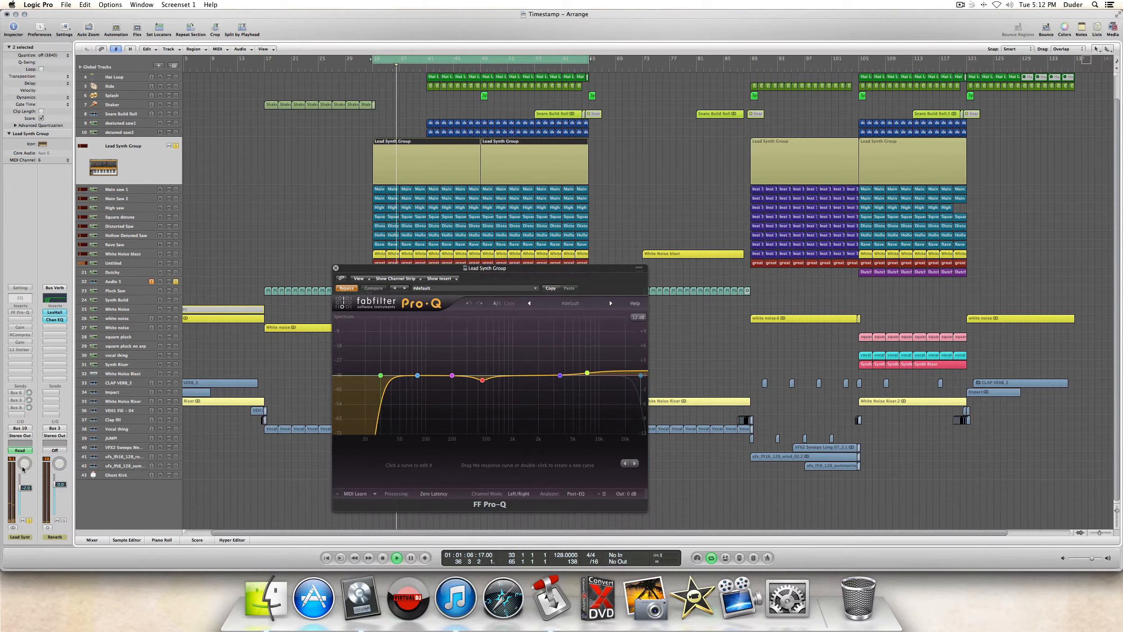
{"action": "left_click", "coordinate": [20, 435]}
{"action": "key", "text": "space"}
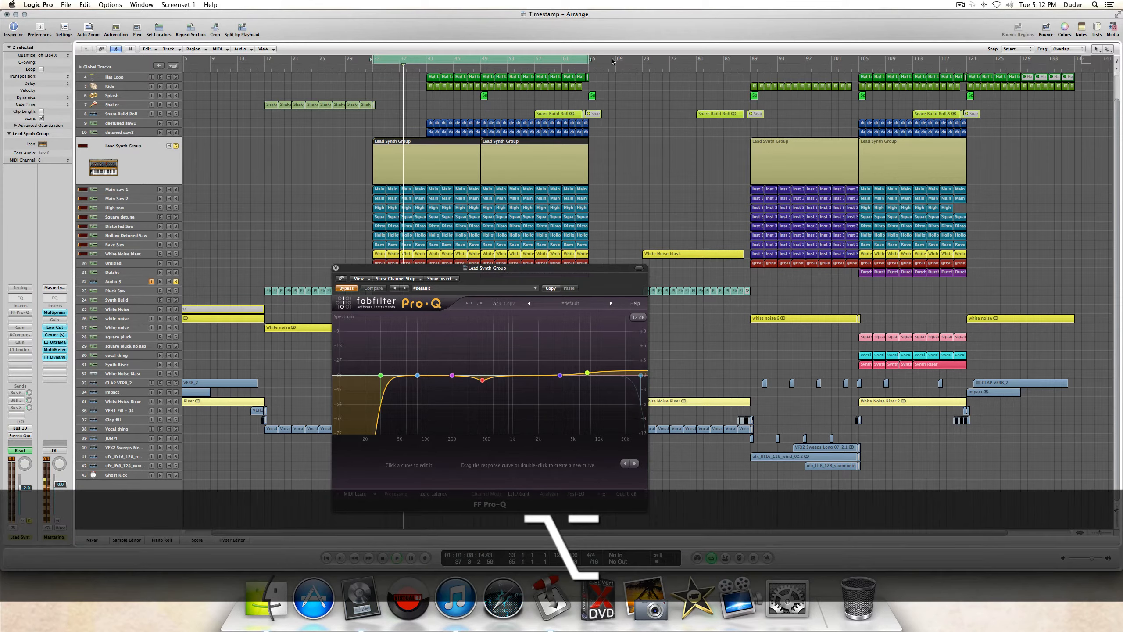
- Shorten the cycle range to bars 33 to 41 and play the unprocessed lead within it
{"action": "left_click_drag", "start_coordinate": [587, 61], "coordinate": [427, 65]}
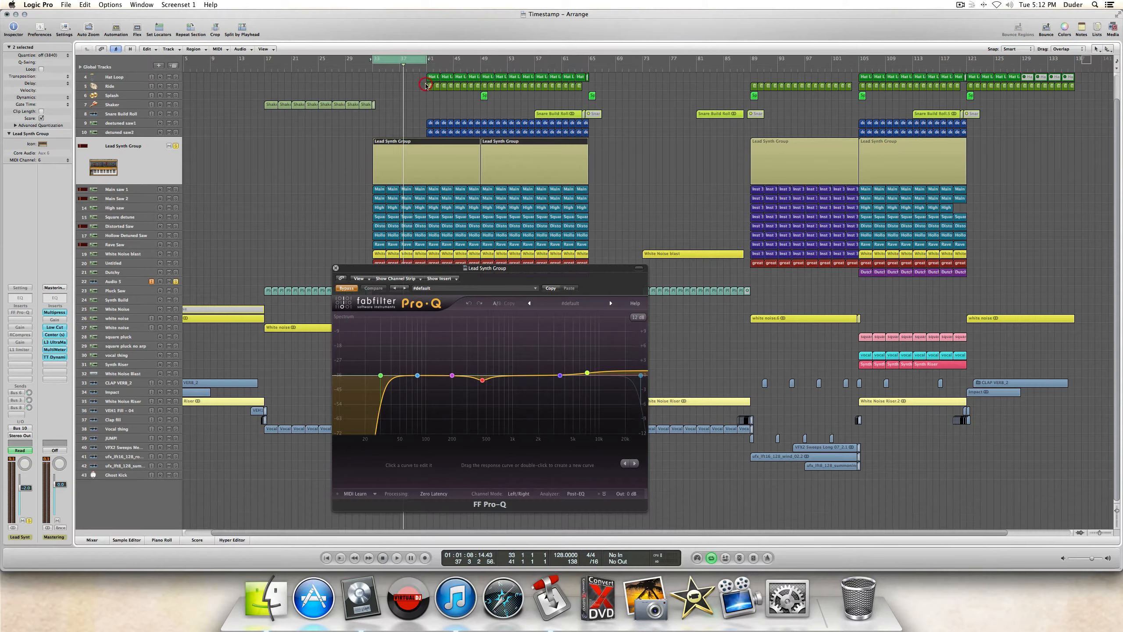
{"action": "key", "text": "space"}
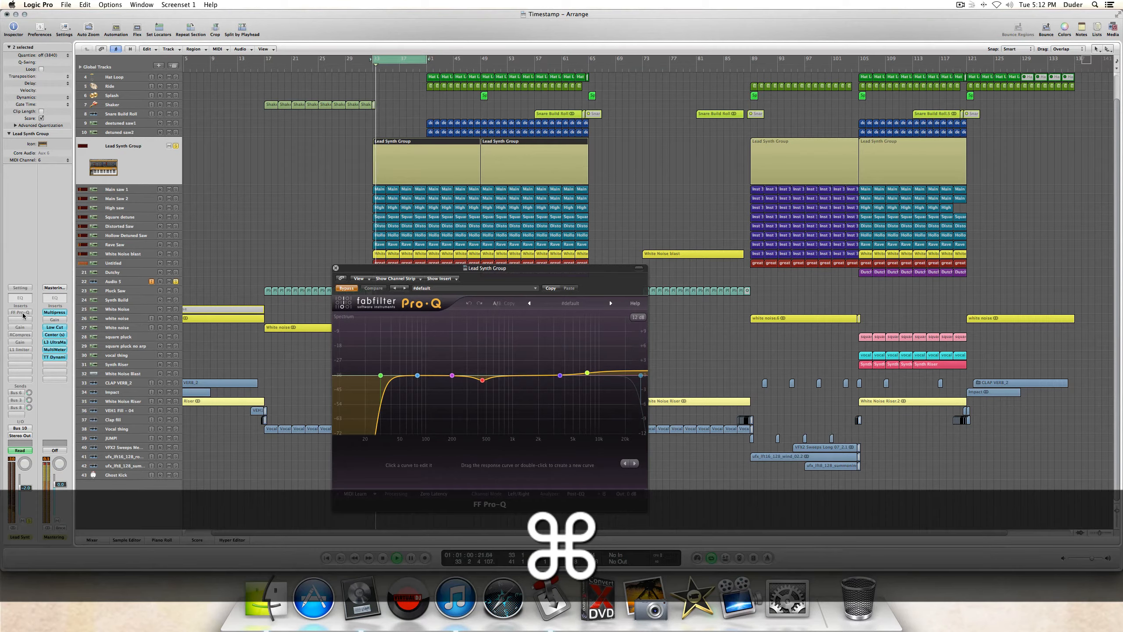
- Toggle the Lead Synth Group's FF Pro-Q insert on and off during playback to compare, leaving the EQ active
{"action": "left_click", "coordinate": [24, 313], "text": "alt"}
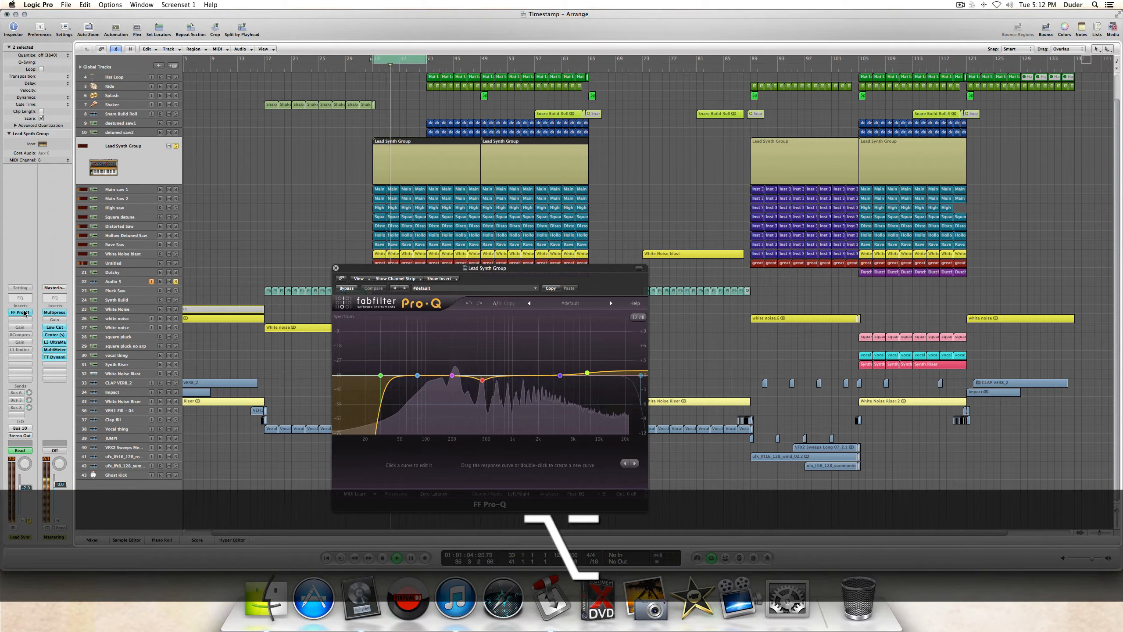
{"action": "left_click", "coordinate": [23, 314], "text": "alt"}
{"action": "left_click", "coordinate": [24, 312], "text": "alt"}
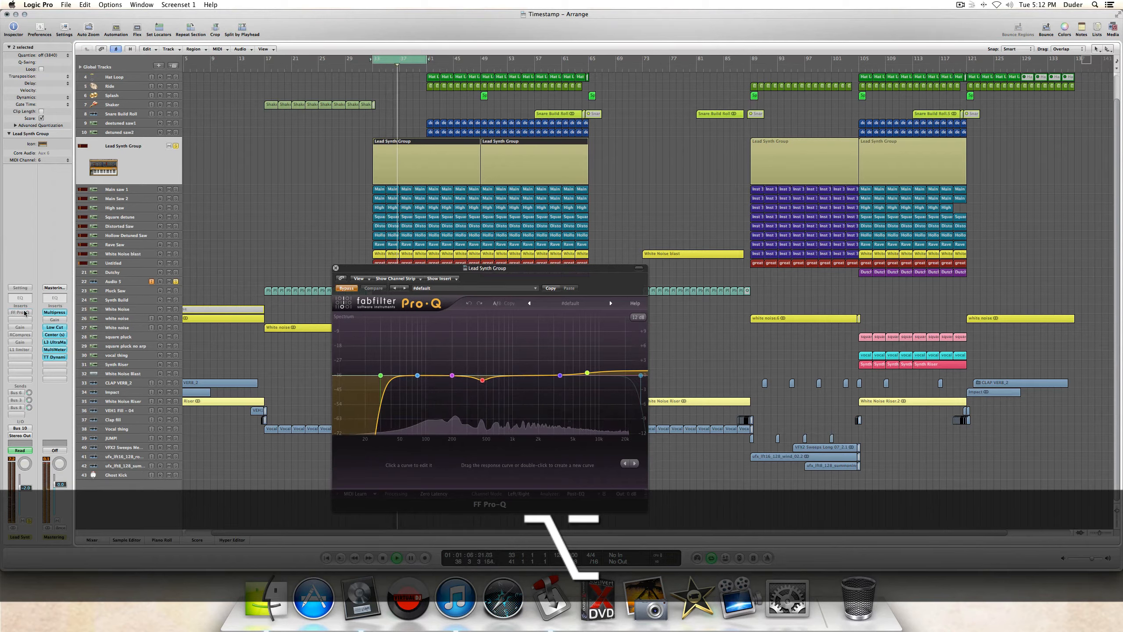
{"action": "left_click", "coordinate": [24, 313], "text": "alt"}
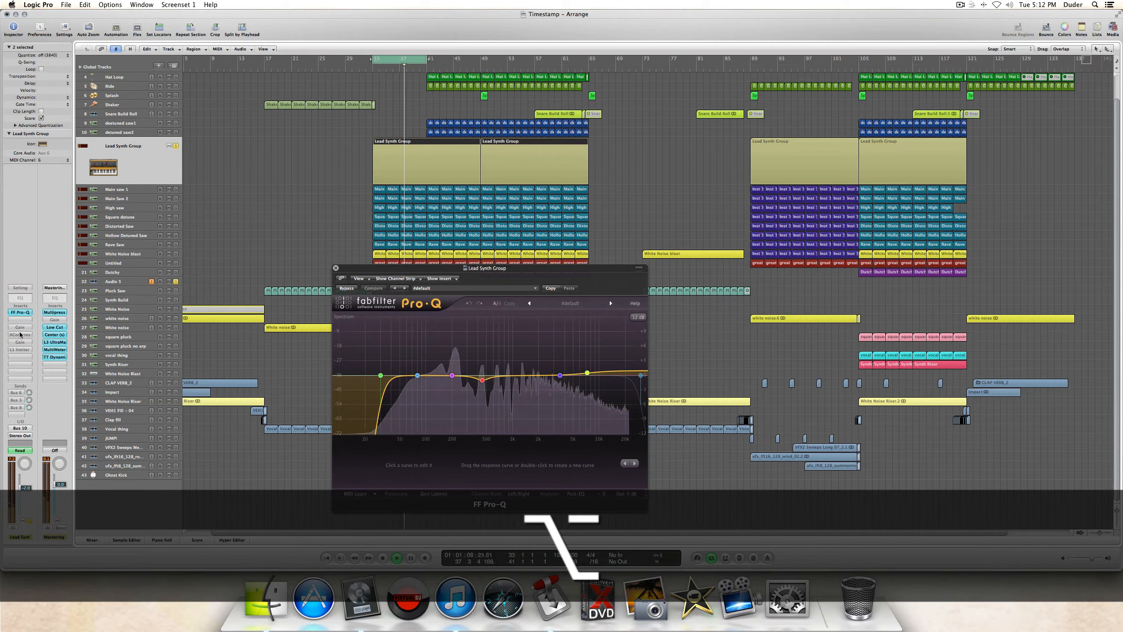
- Reactivate the Lead Synth Group's first Gain, RCompressor and L1 limiter inserts one by one during playback
{"action": "left_click", "coordinate": [22, 328], "text": "alt"}
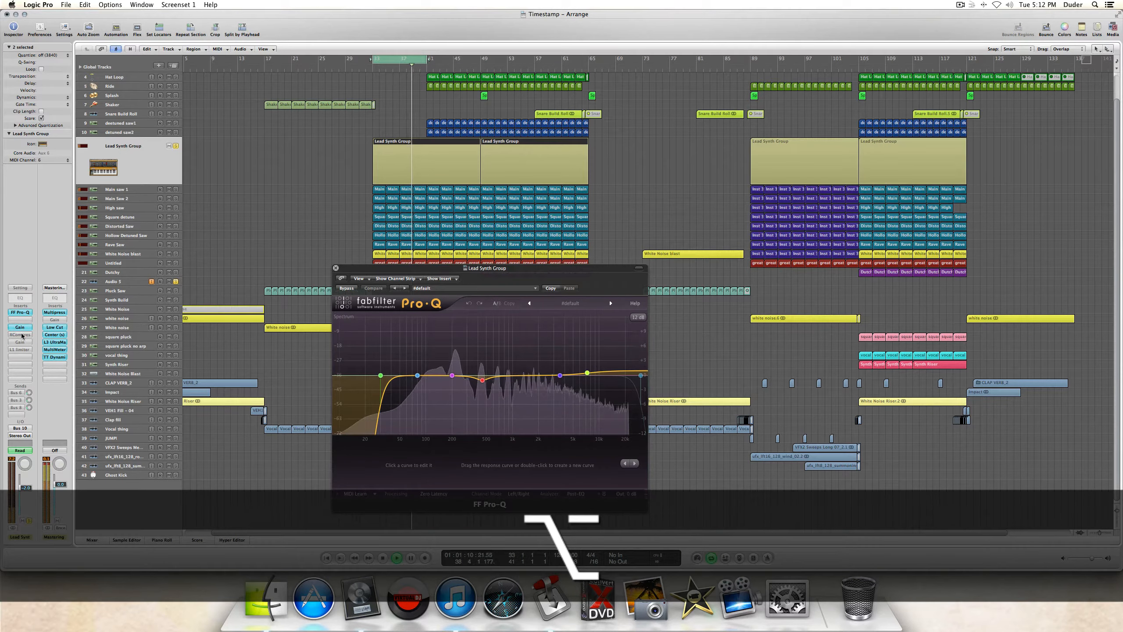
{"action": "left_click", "coordinate": [22, 335], "text": "alt"}
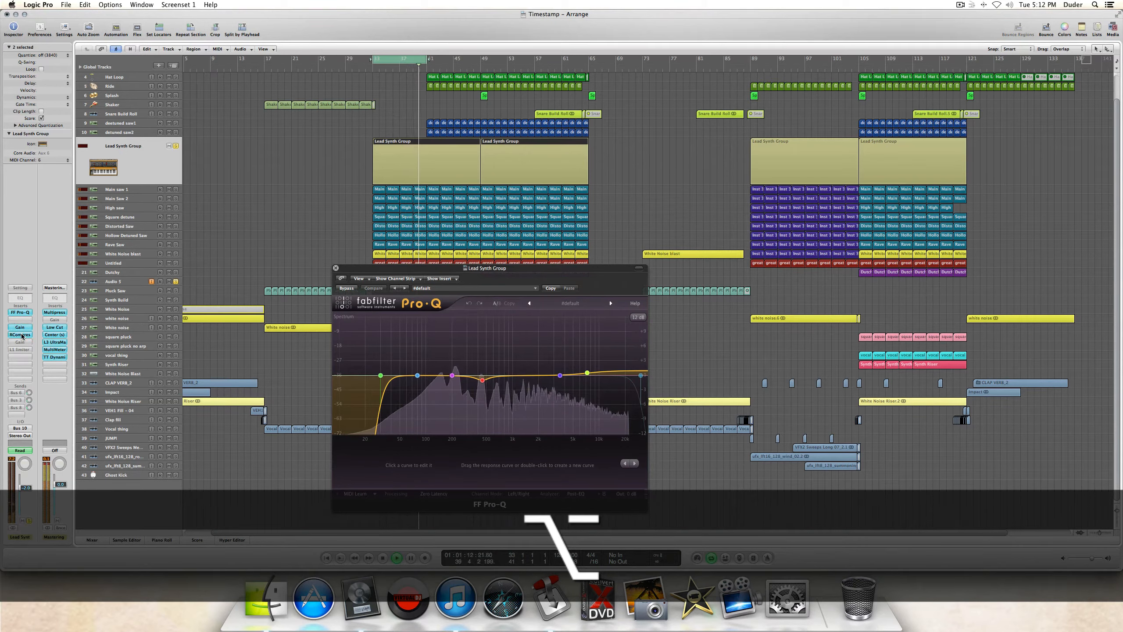
{"action": "left_click", "coordinate": [22, 350], "text": "alt"}
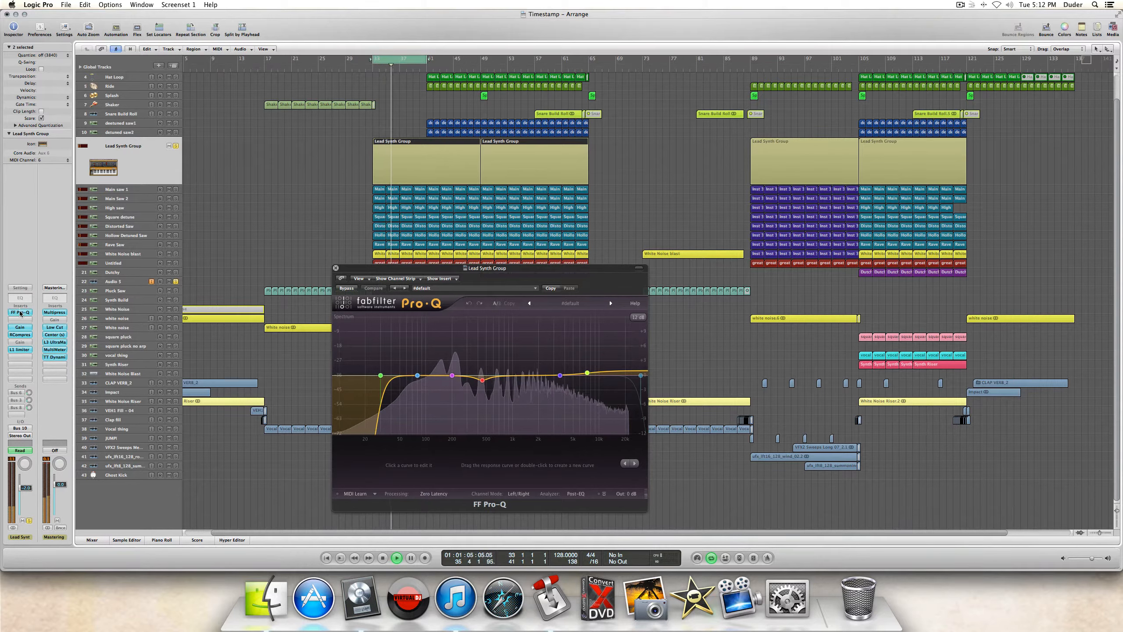
- Open the group's RCompressor and L1 limiter windows, arrange both beside the FF Pro-Q window, and stop playback
{"action": "left_click", "coordinate": [22, 335]}
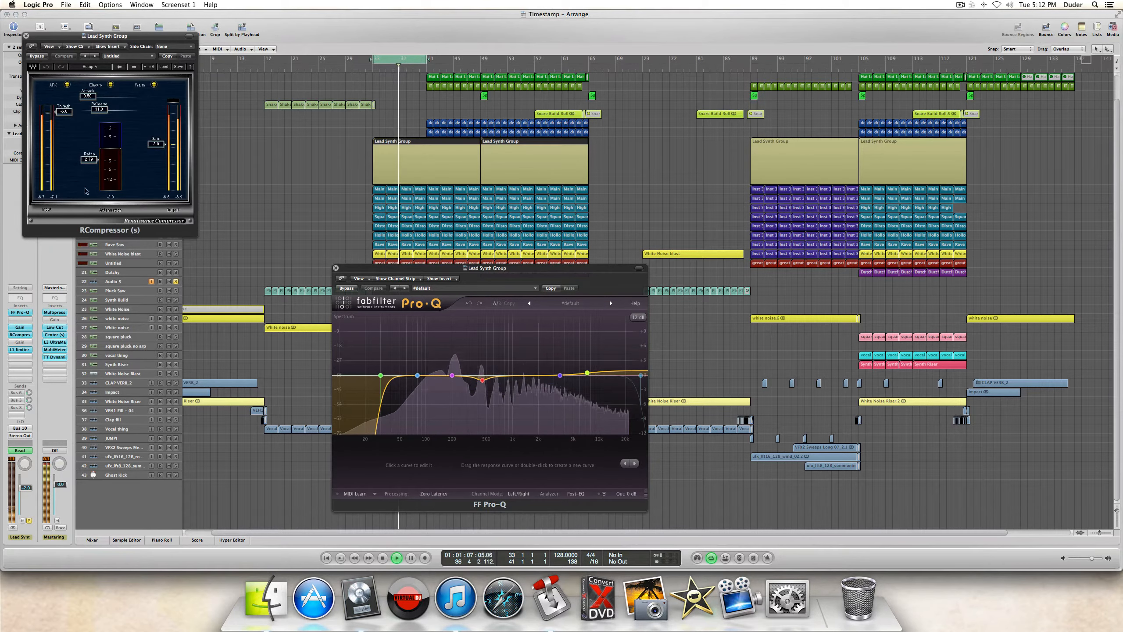
{"action": "left_click_drag", "start_coordinate": [101, 81], "coordinate": [170, 159]}
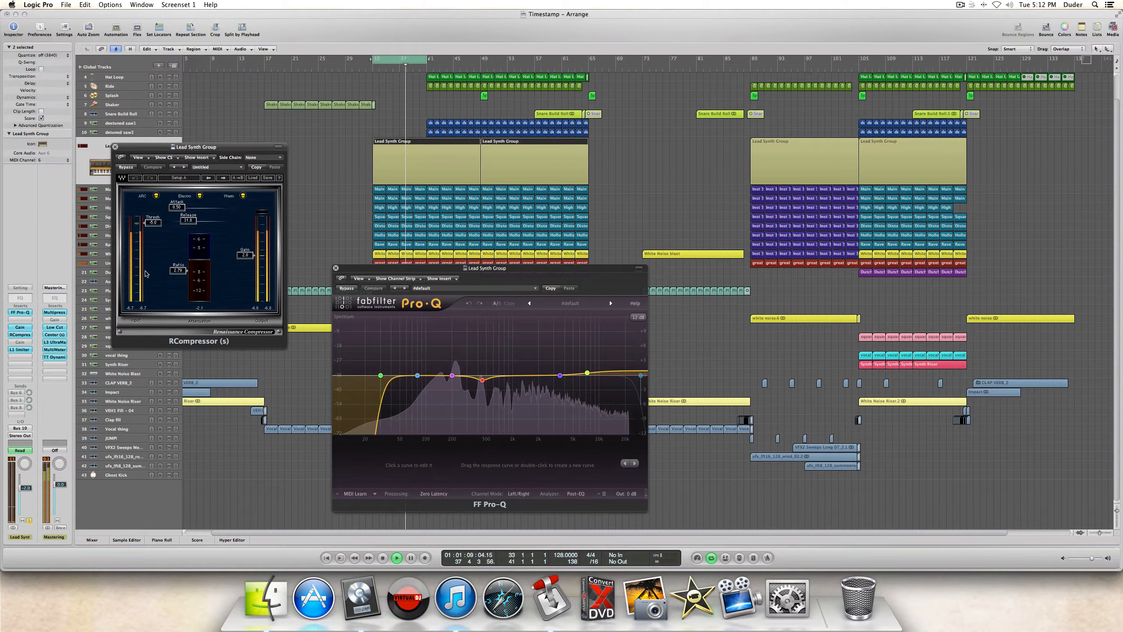
{"action": "left_click", "coordinate": [20, 350]}
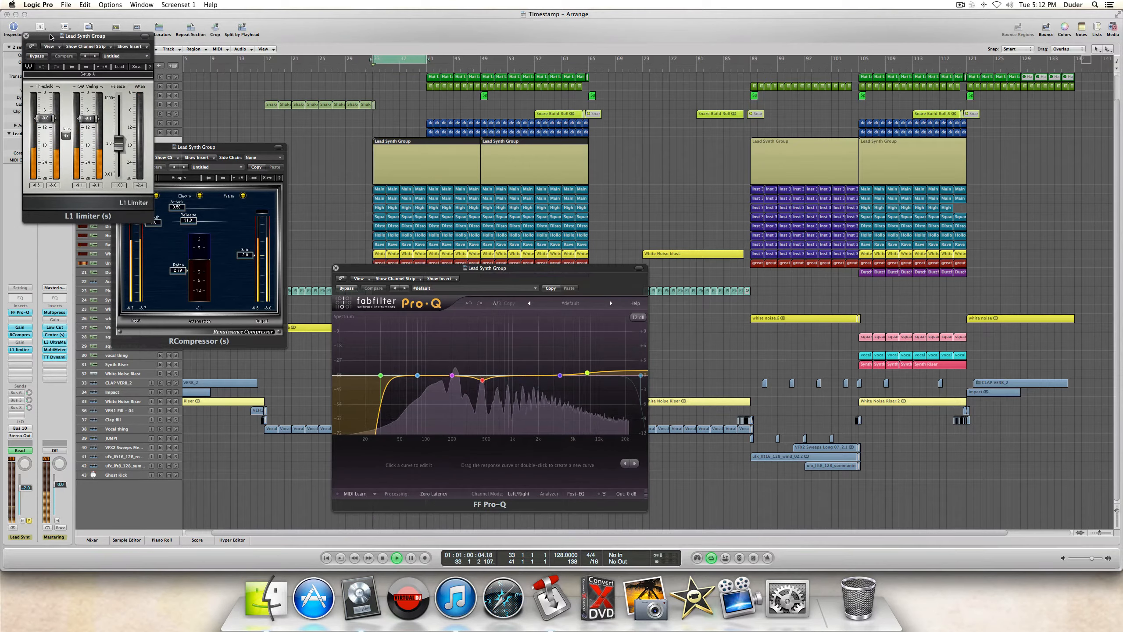
{"action": "left_click_drag", "start_coordinate": [51, 37], "coordinate": [201, 331]}
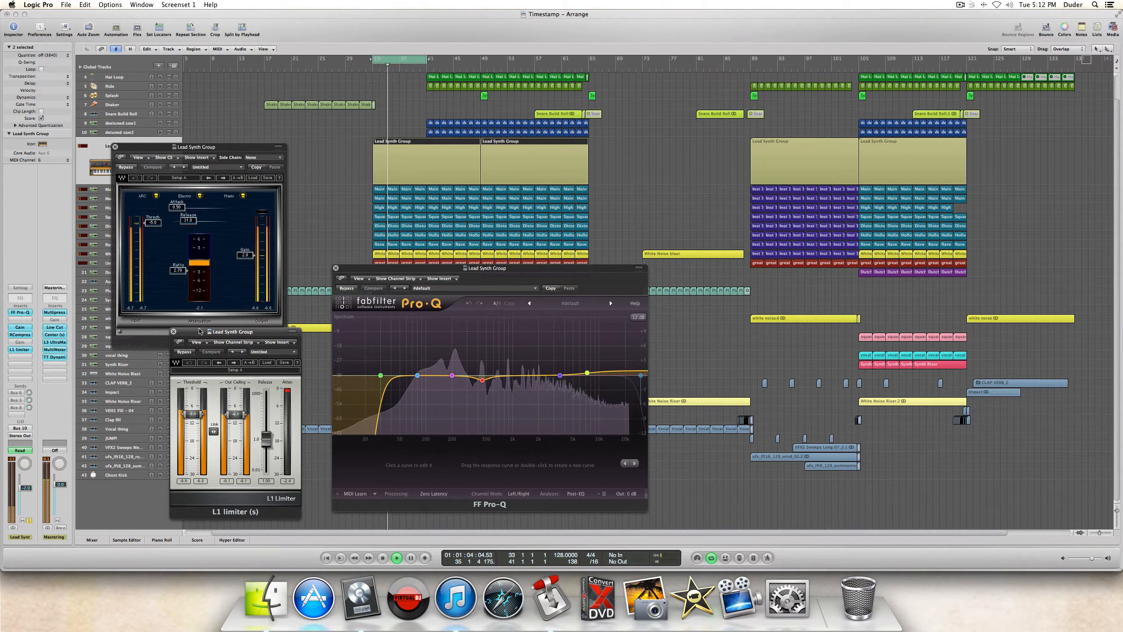
{"action": "key", "text": "space"}
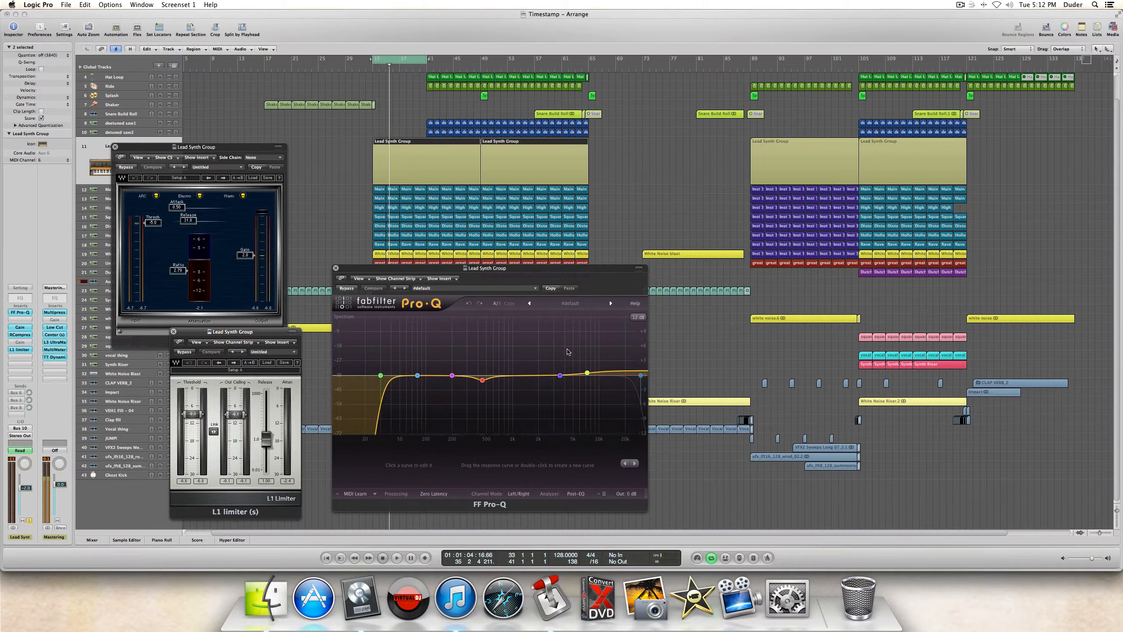
- Review the FF Pro-Q curve, close the EQ and RCompressor windows, and move the L1 limiter window beside the track headers
{"action": "mouse_move", "coordinate": [481, 401]}
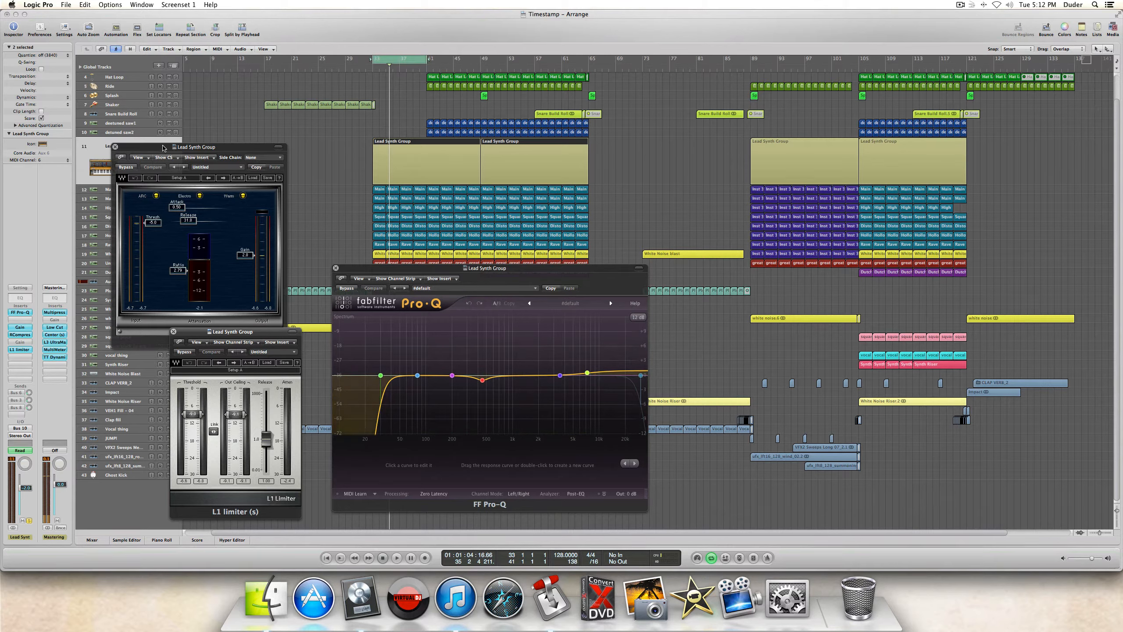
{"action": "mouse_move", "coordinate": [505, 423]}
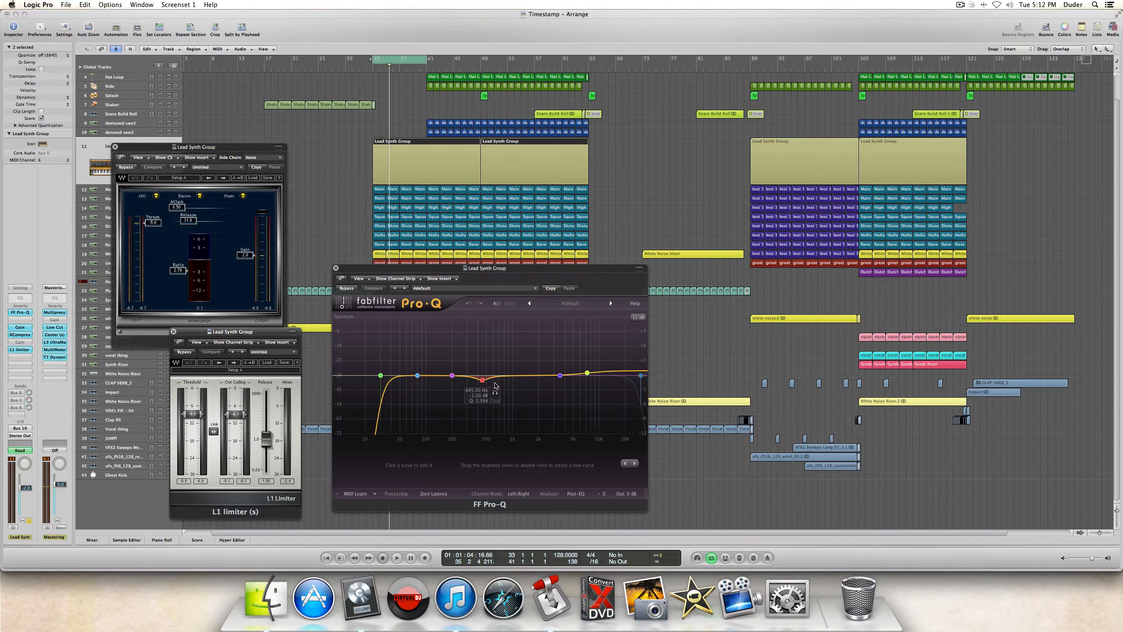
{"action": "left_click", "coordinate": [336, 269]}
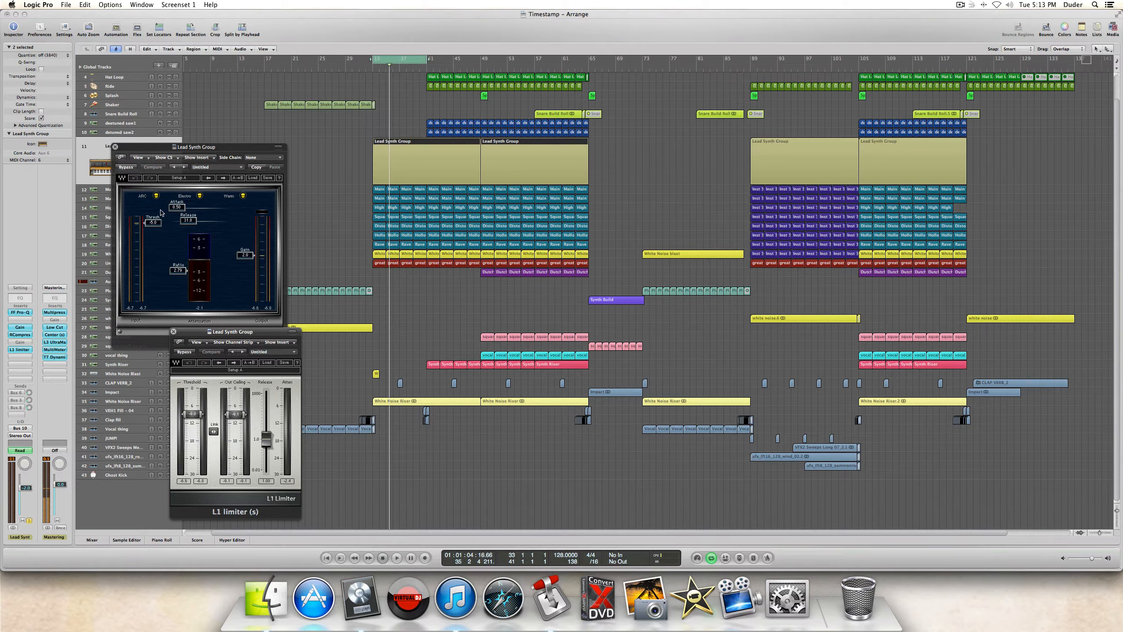
{"action": "left_click", "coordinate": [115, 147]}
{"action": "left_click_drag", "start_coordinate": [237, 332], "coordinate": [250, 240]}
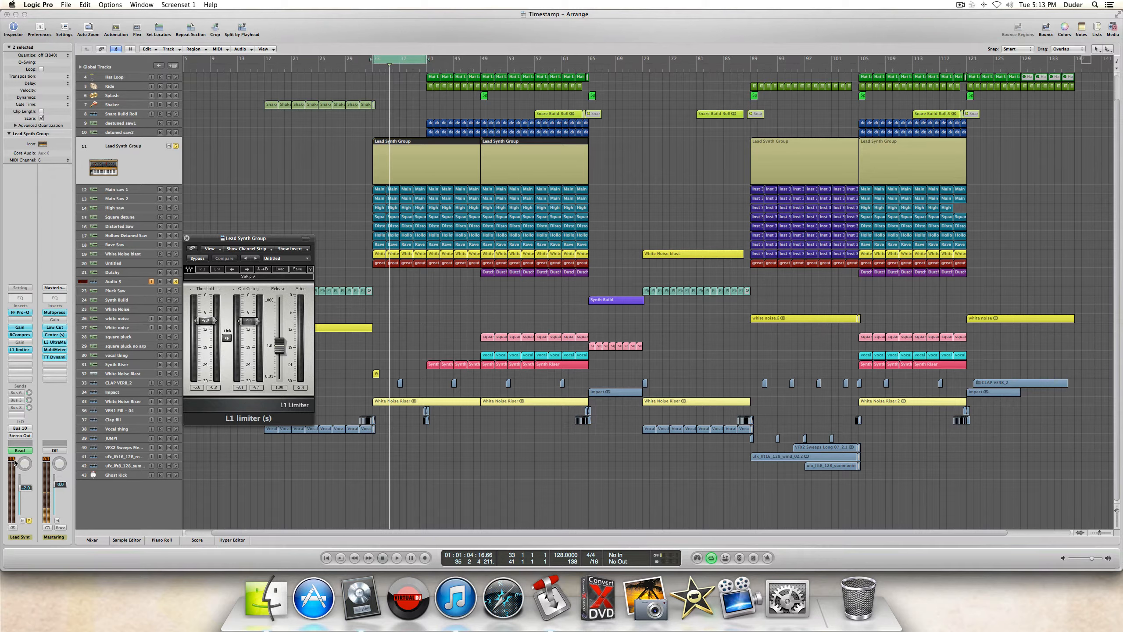
- Listen to the lead with the L1 limiter active and bypassed, leaving it active and closing its window
{"action": "key", "text": "space"}
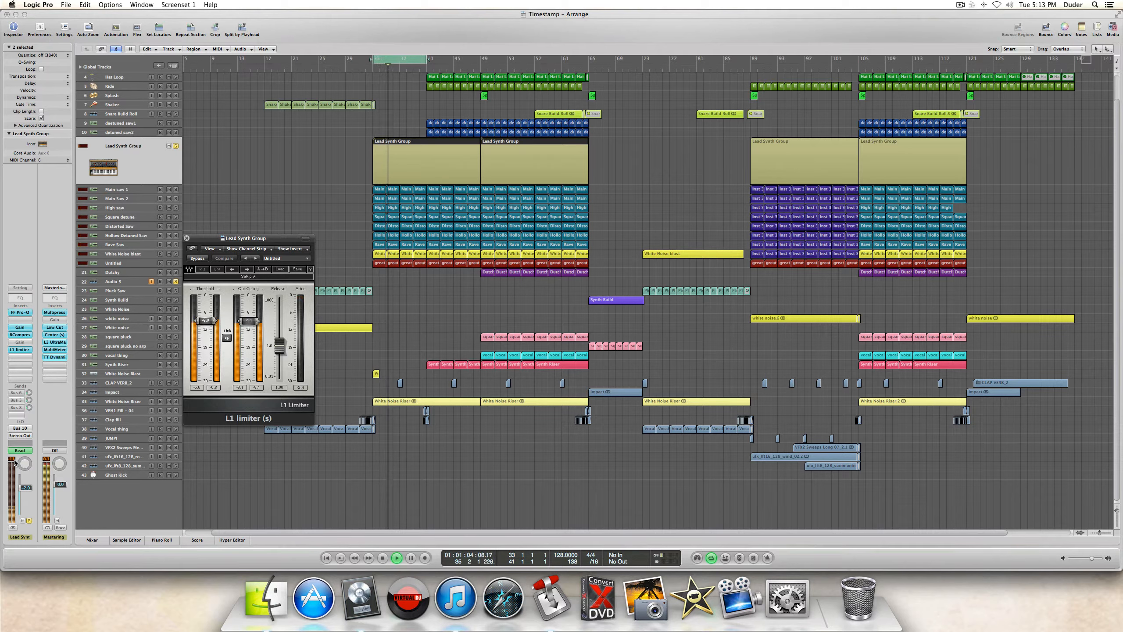
{"action": "key", "text": "space"}
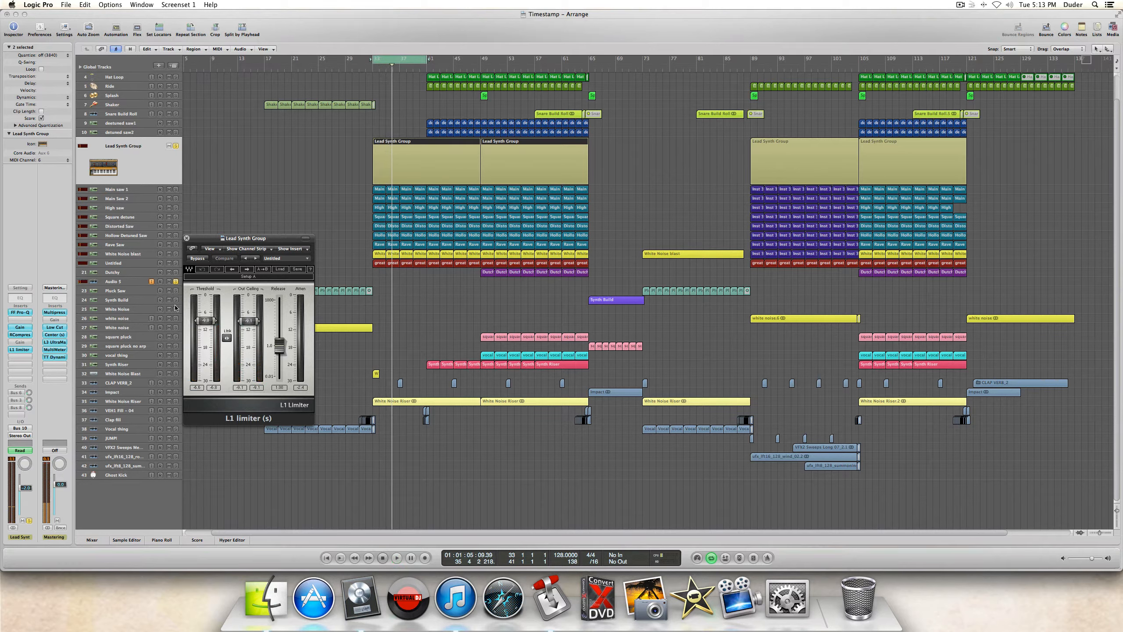
{"action": "left_click", "coordinate": [198, 258]}
{"action": "key", "text": "space"}
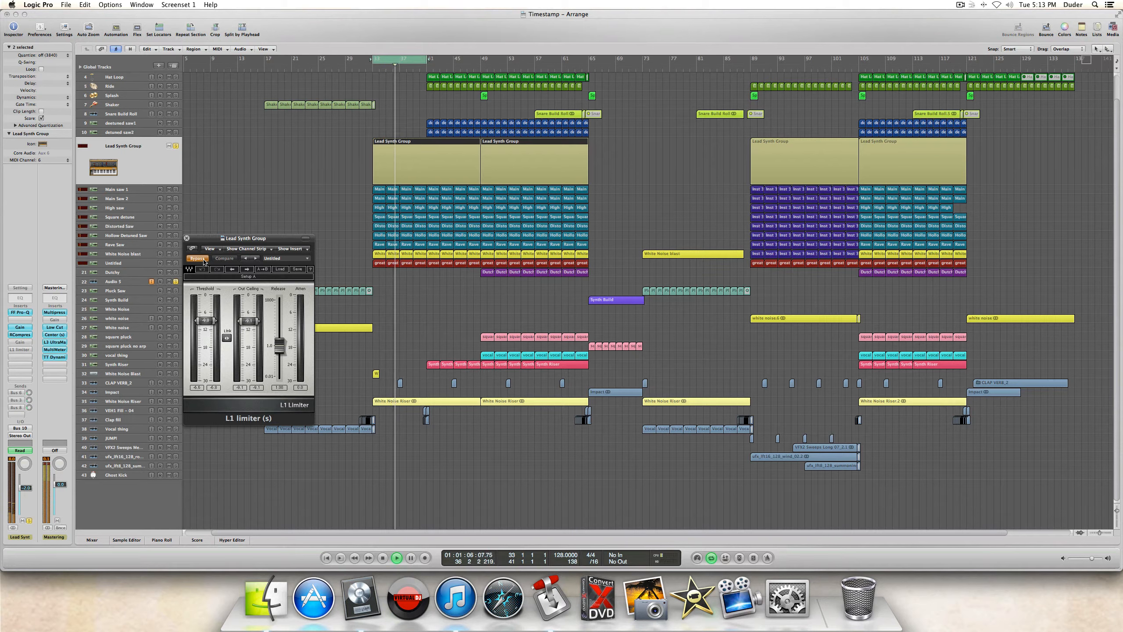
{"action": "key", "text": "space"}
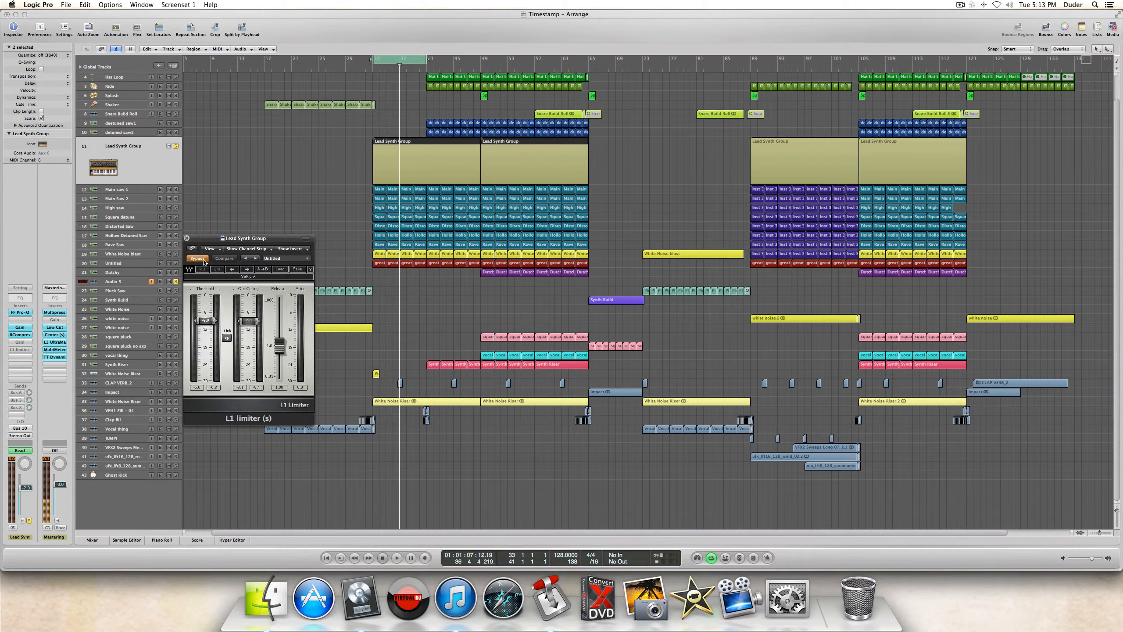
{"action": "left_click", "coordinate": [198, 259]}
{"action": "left_click", "coordinate": [186, 239]}
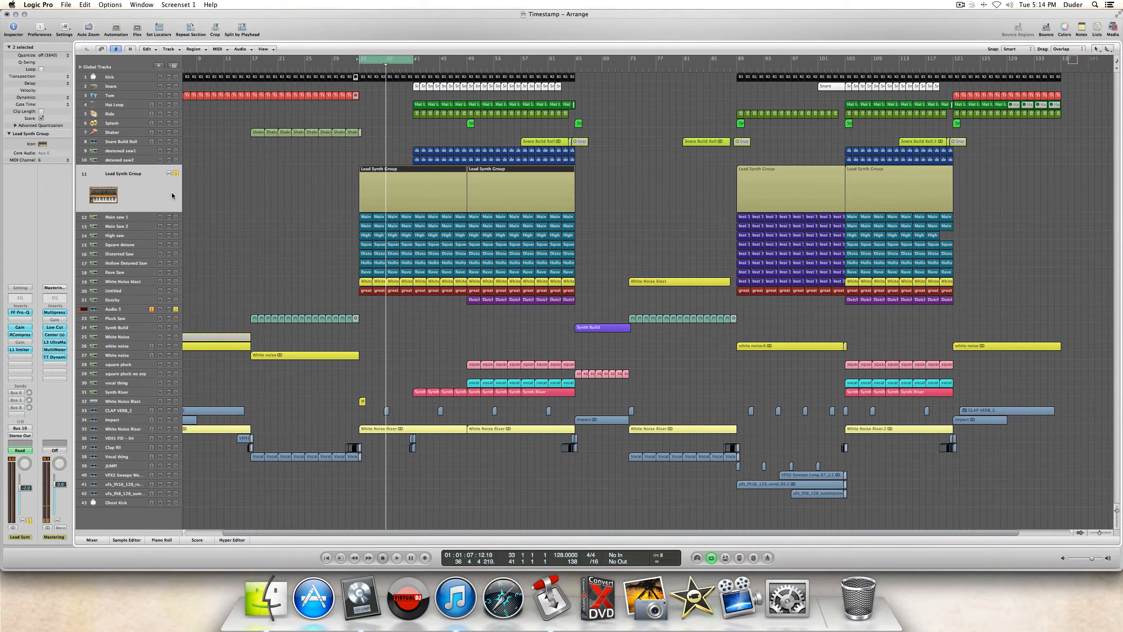
- Unsolo the Lead Synth Group, select the Main saw 1 track, and audition it soloed during playback
{"action": "scroll", "coordinate": [176, 213], "scroll_direction": "up", "scroll_amount": 3}
{"action": "scroll", "coordinate": [177, 212], "scroll_direction": "right", "scroll_amount": 1}
{"action": "left_click", "coordinate": [176, 174]}
{"action": "left_click", "coordinate": [176, 216]}
{"action": "key", "text": "space"}
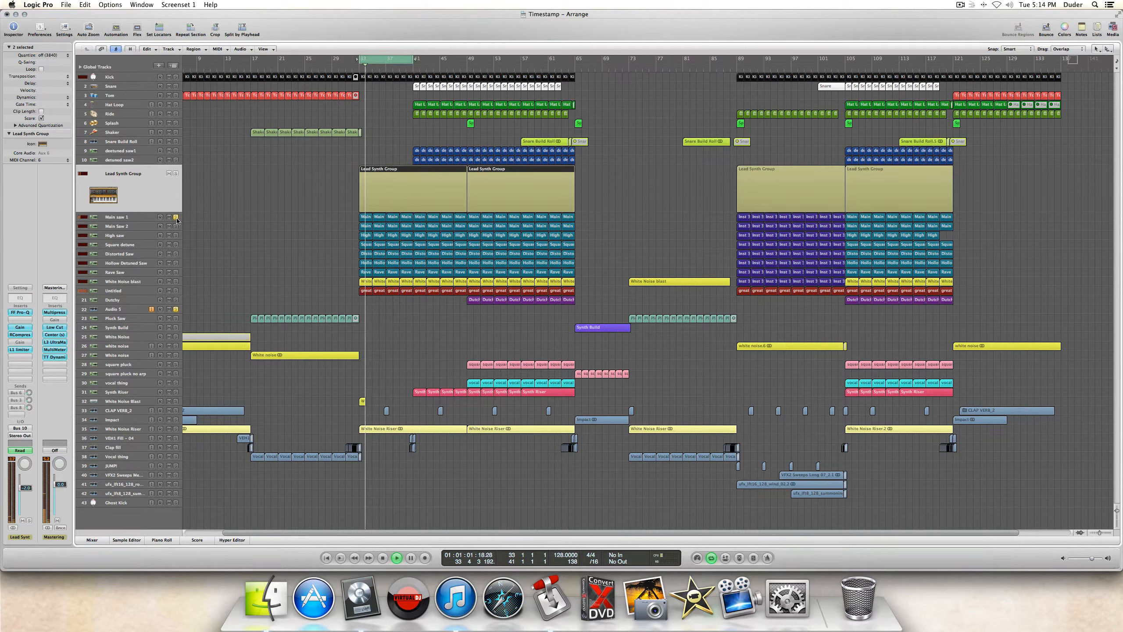
{"action": "left_click", "coordinate": [139, 218]}
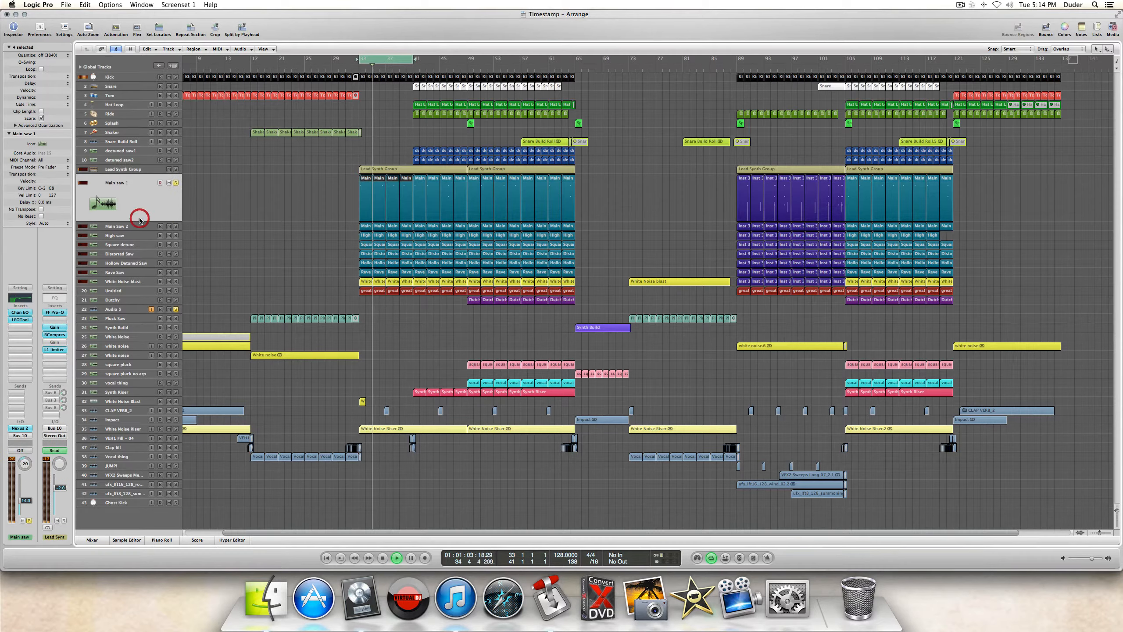
{"action": "left_click", "coordinate": [176, 183]}
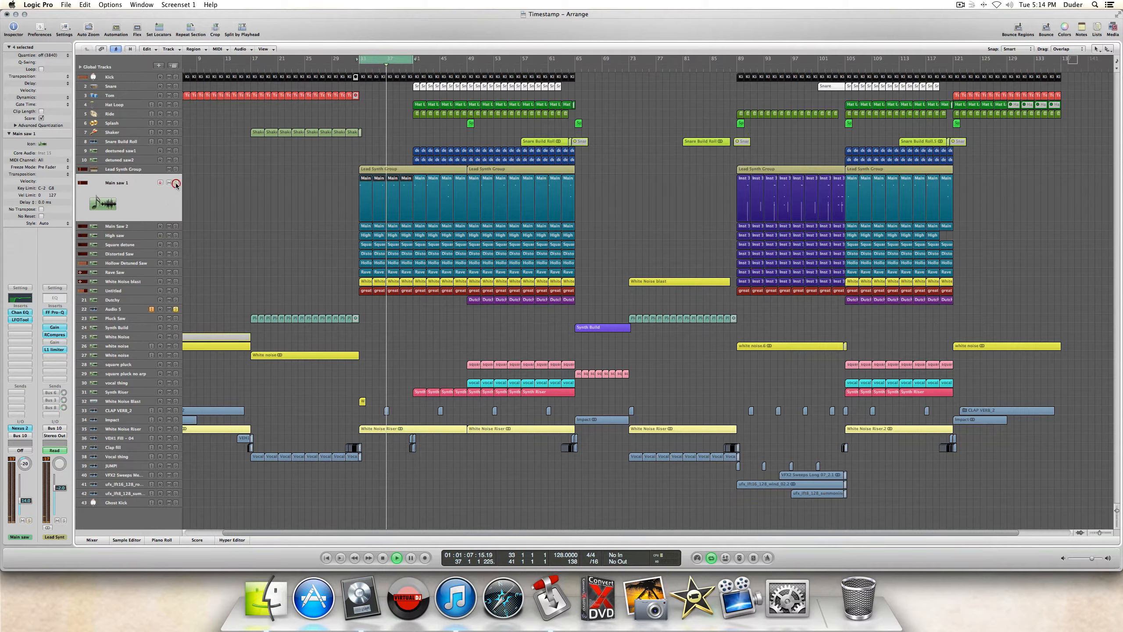
- Audition Main Saw 2 soloed, both alone and layered with Main saw 1, and clear both solos
{"action": "left_click", "coordinate": [176, 226]}
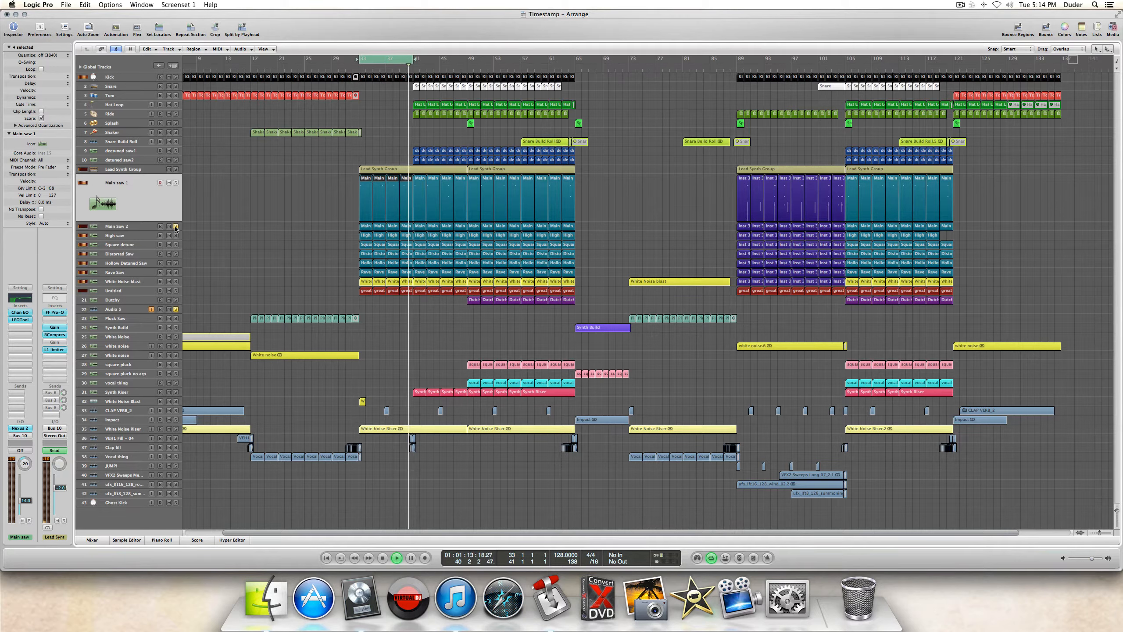
{"action": "left_click", "coordinate": [176, 183]}
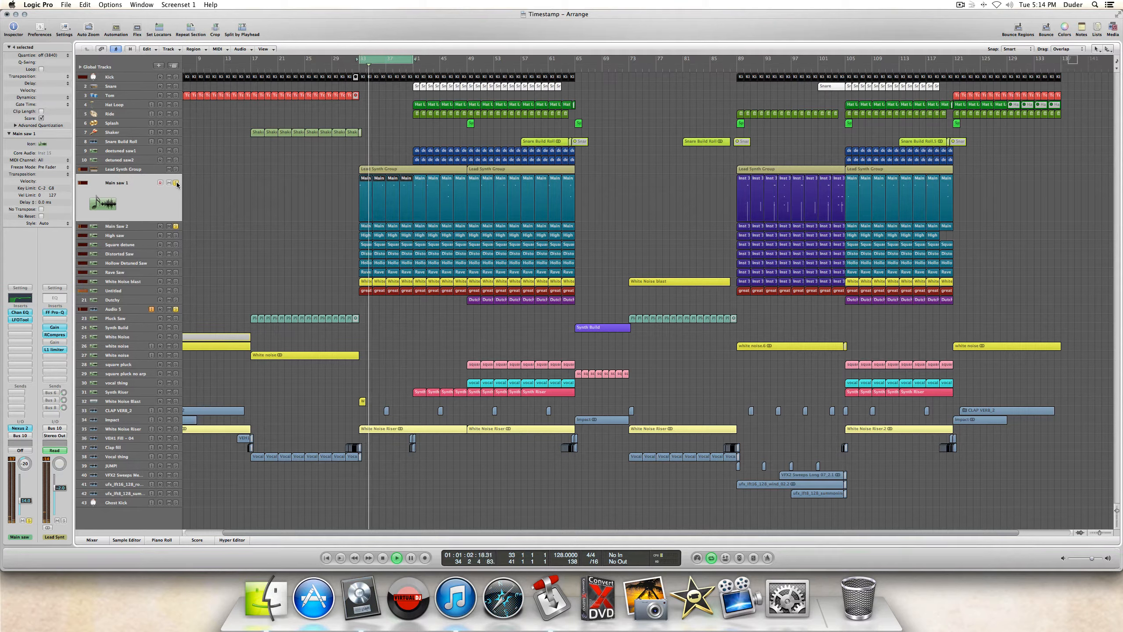
{"action": "left_click", "coordinate": [176, 183]}
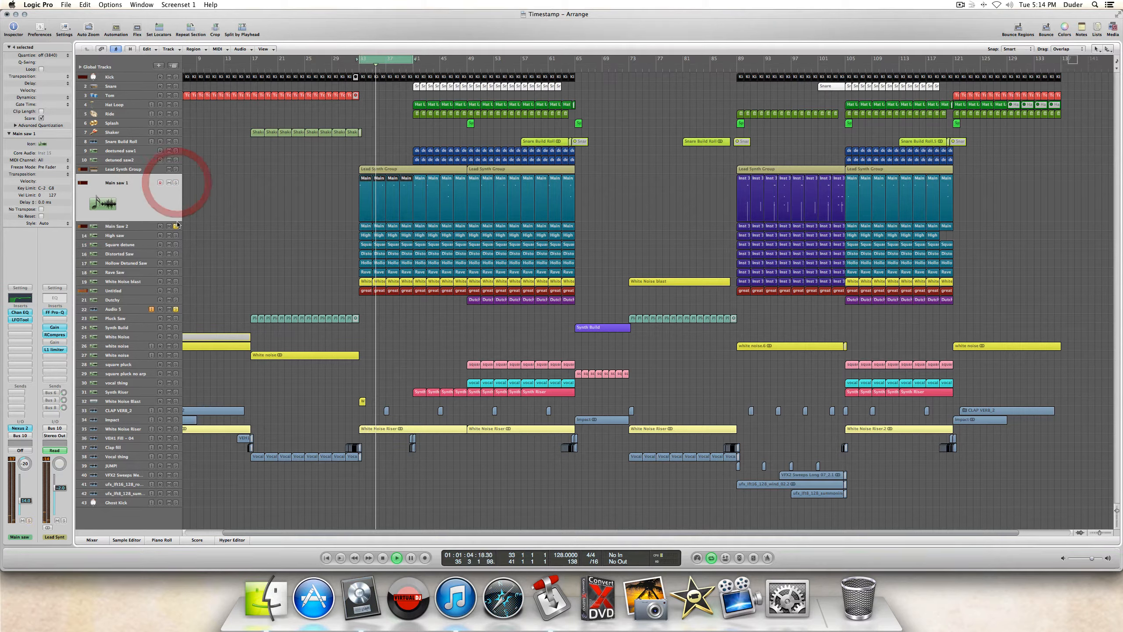
{"action": "left_click", "coordinate": [176, 226]}
- Audition the High saw and Square detune tracks in turn by soloing each one during playback
{"action": "left_click", "coordinate": [176, 235]}
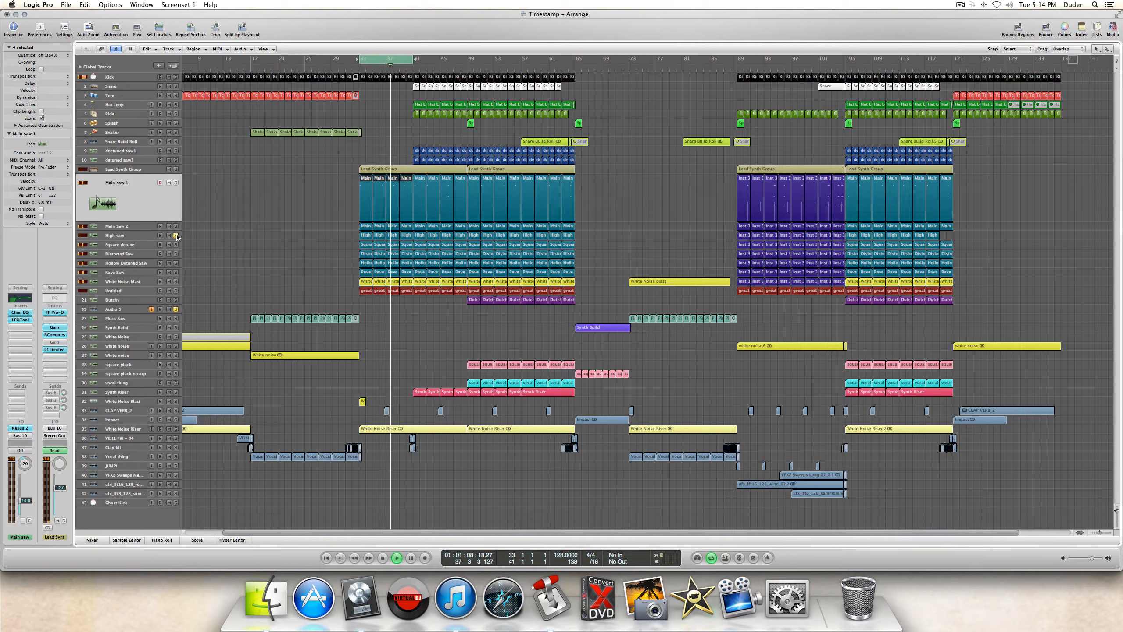
{"action": "left_click", "coordinate": [176, 235]}
{"action": "left_click", "coordinate": [176, 245]}
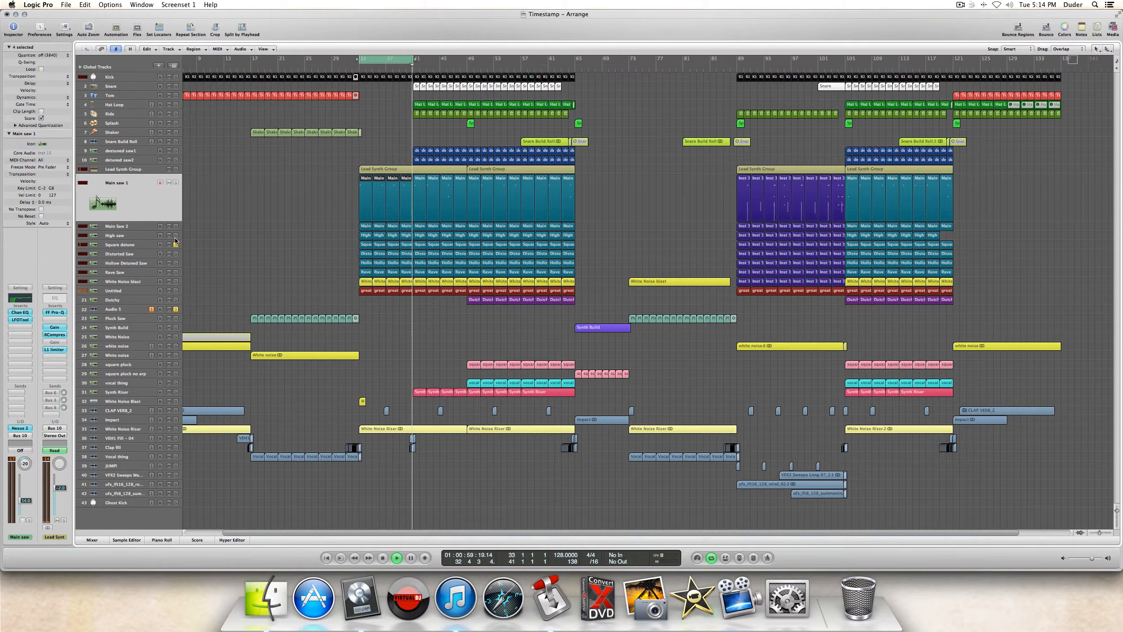
{"action": "left_click", "coordinate": [176, 245]}
- Audition the Distorted Saw alone, with the Hollow Detuned Saw added, and the Hollow Detuned Saw by itself
{"action": "left_click", "coordinate": [176, 254]}
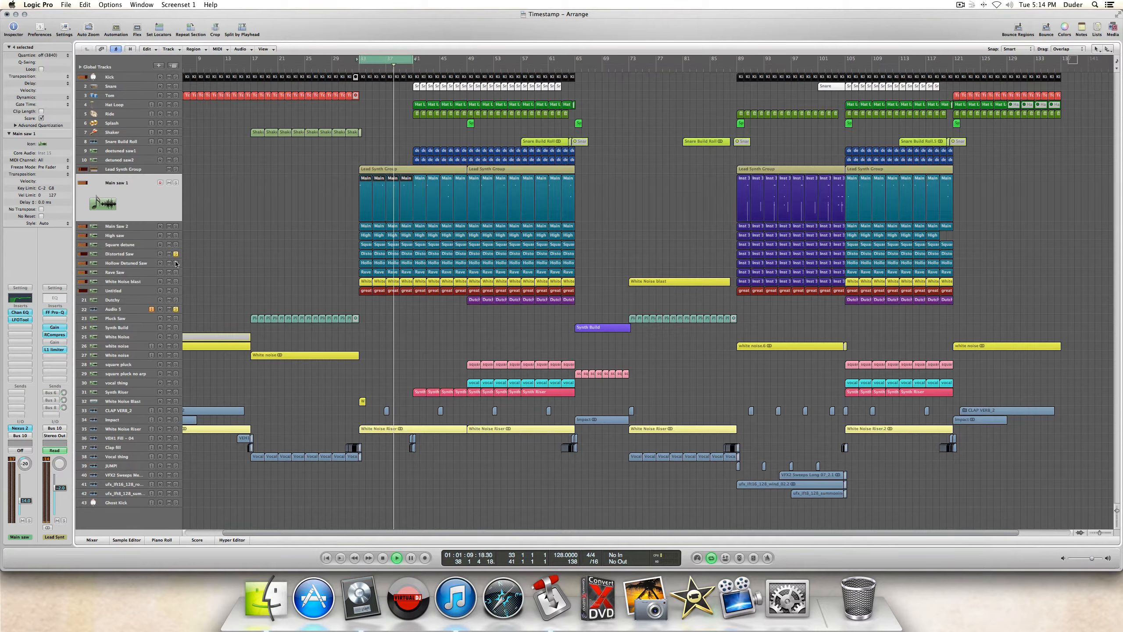
{"action": "left_click", "coordinate": [175, 263]}
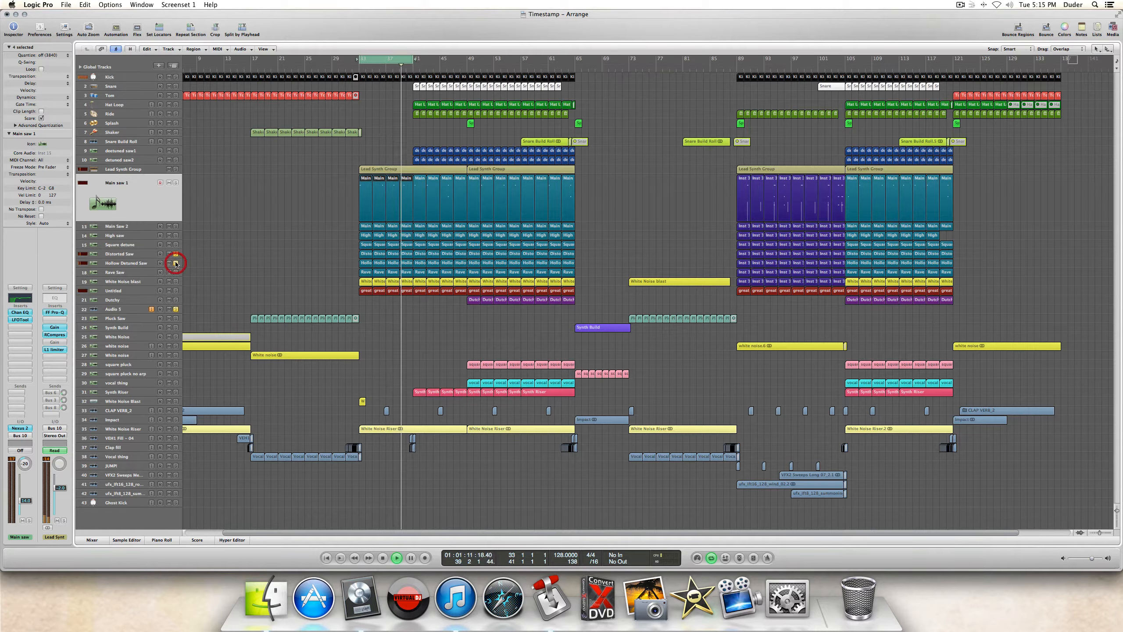
{"action": "left_click", "coordinate": [176, 253]}
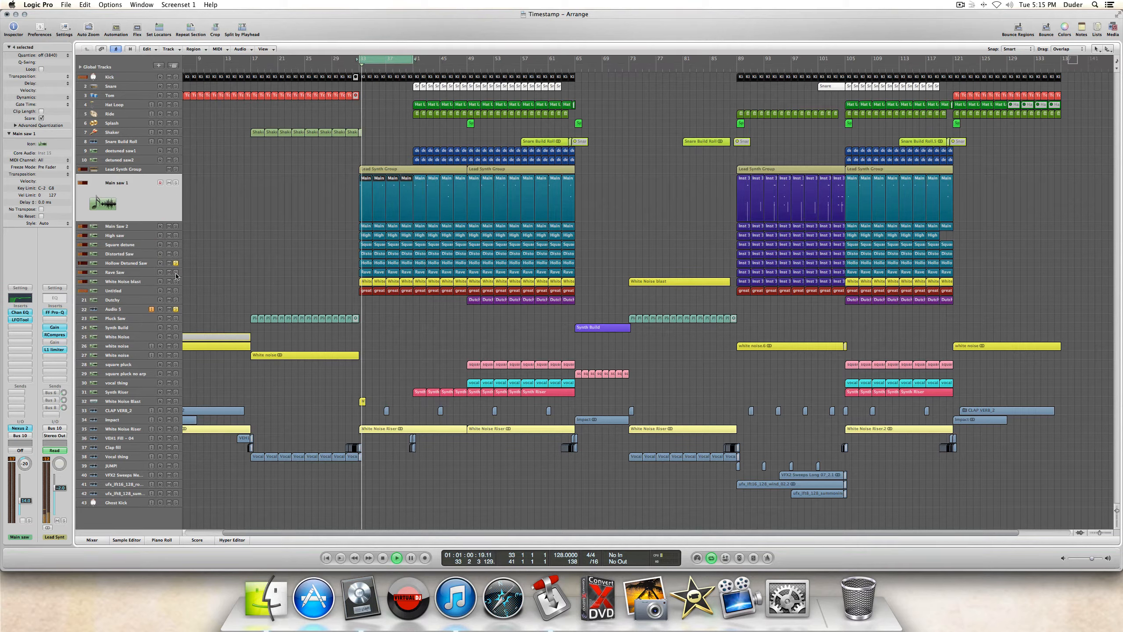
{"action": "left_click", "coordinate": [176, 263]}
- Audition the Rave Saw soloed, and return the solo to the Lead Synth Group before stopping playback
{"action": "left_click", "coordinate": [175, 272]}
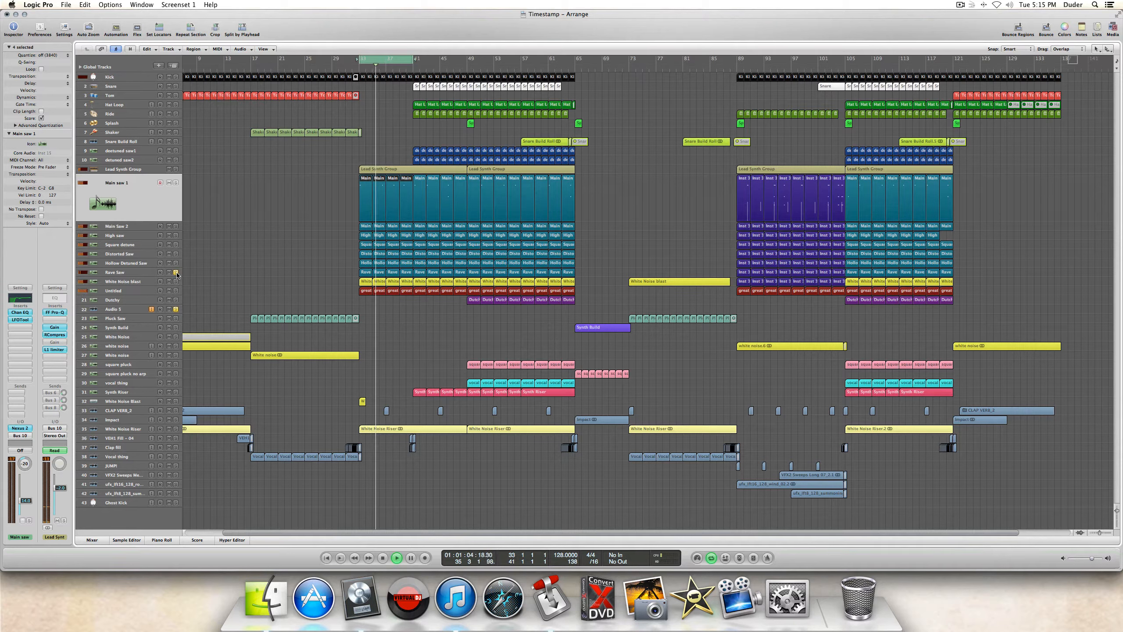
{"action": "left_click", "coordinate": [175, 272]}
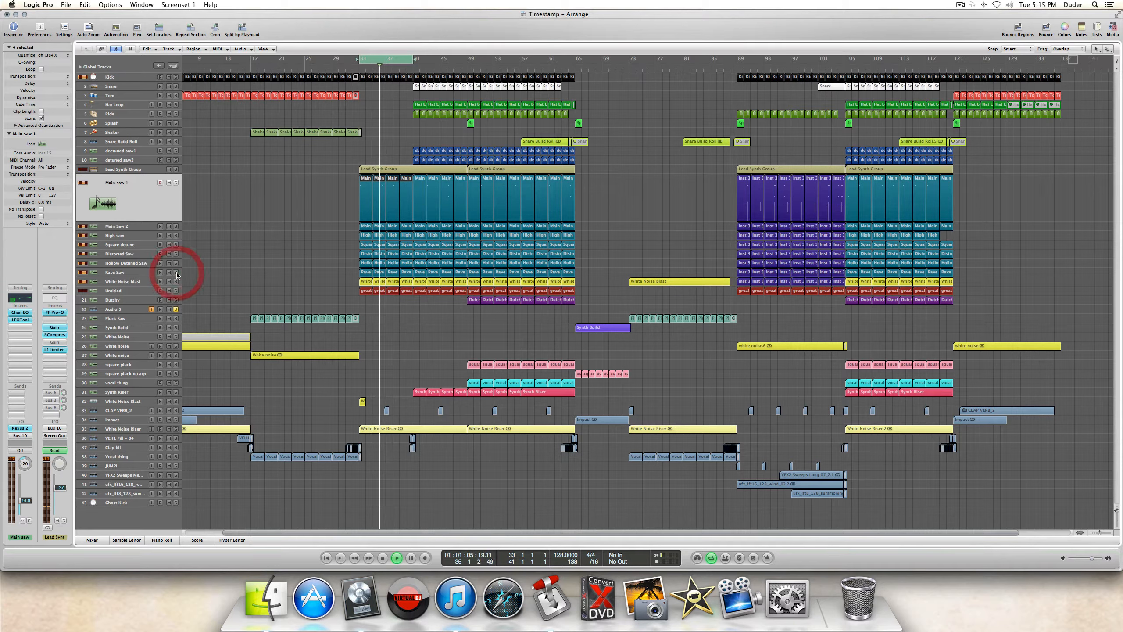
{"action": "left_click", "coordinate": [176, 169]}
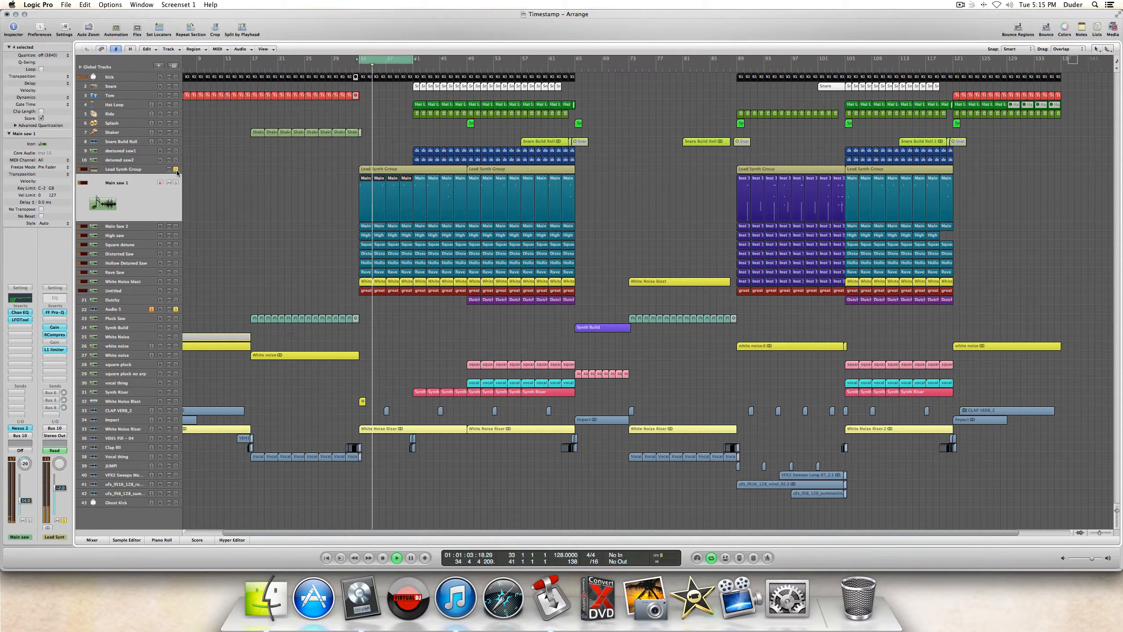
{"action": "key", "text": "space"}
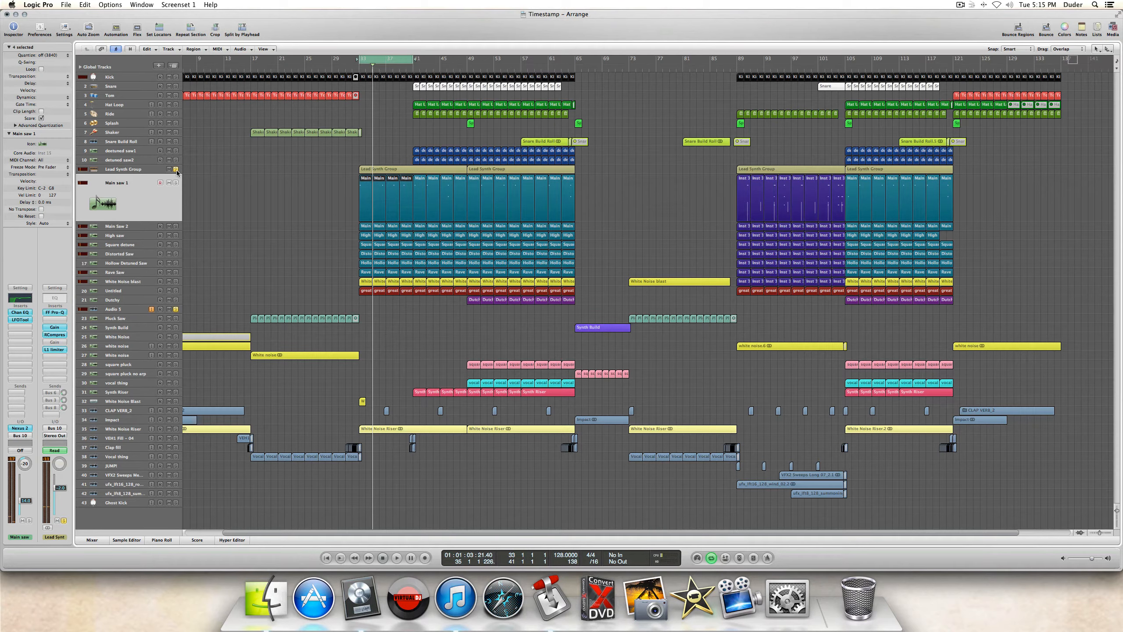
- Clear the Lead Synth Group solo, and solo the Snare track with the cycle range set to bars 41 to 49
{"action": "scroll", "coordinate": [177, 173], "scroll_direction": "right", "scroll_amount": 3}
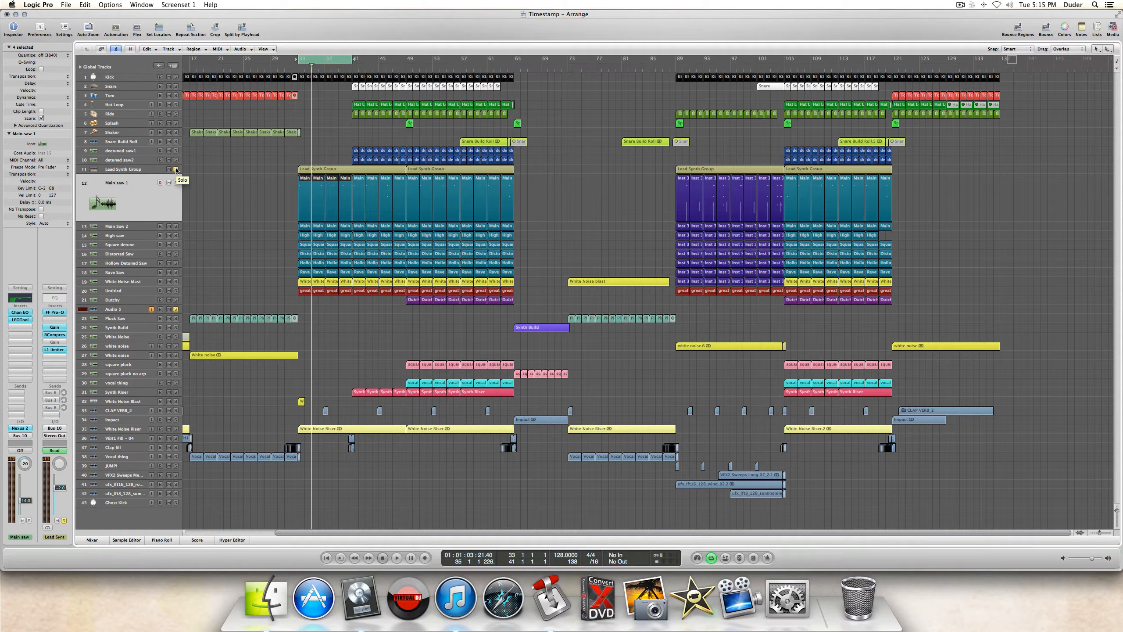
{"action": "left_click", "coordinate": [175, 169]}
{"action": "left_click", "coordinate": [113, 88]}
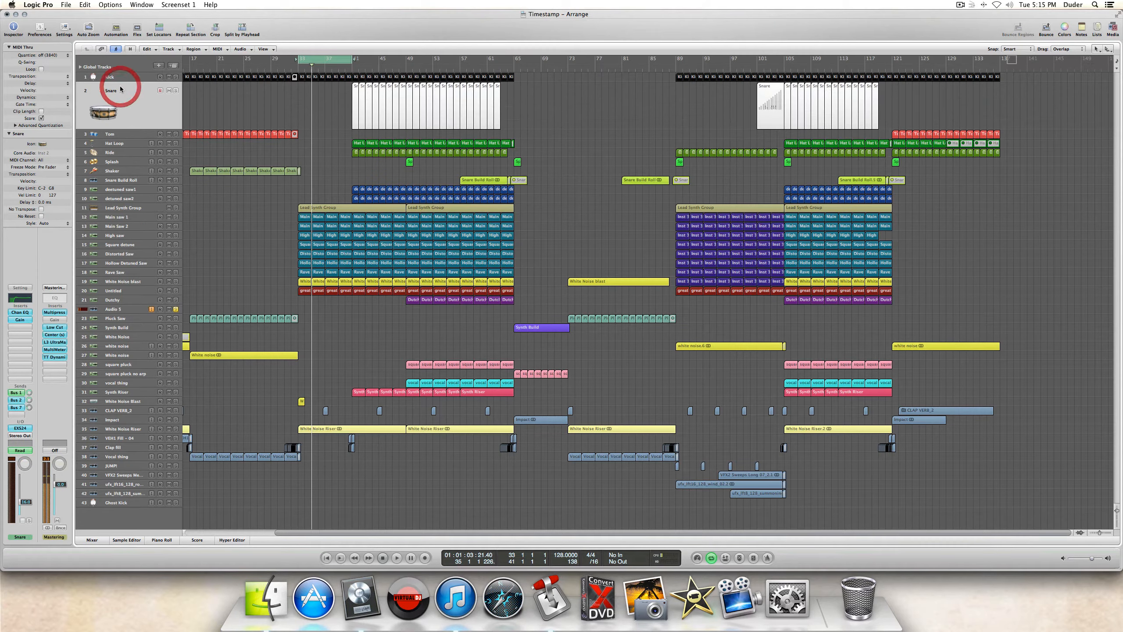
{"action": "left_click_drag", "start_coordinate": [342, 61], "coordinate": [395, 61]}
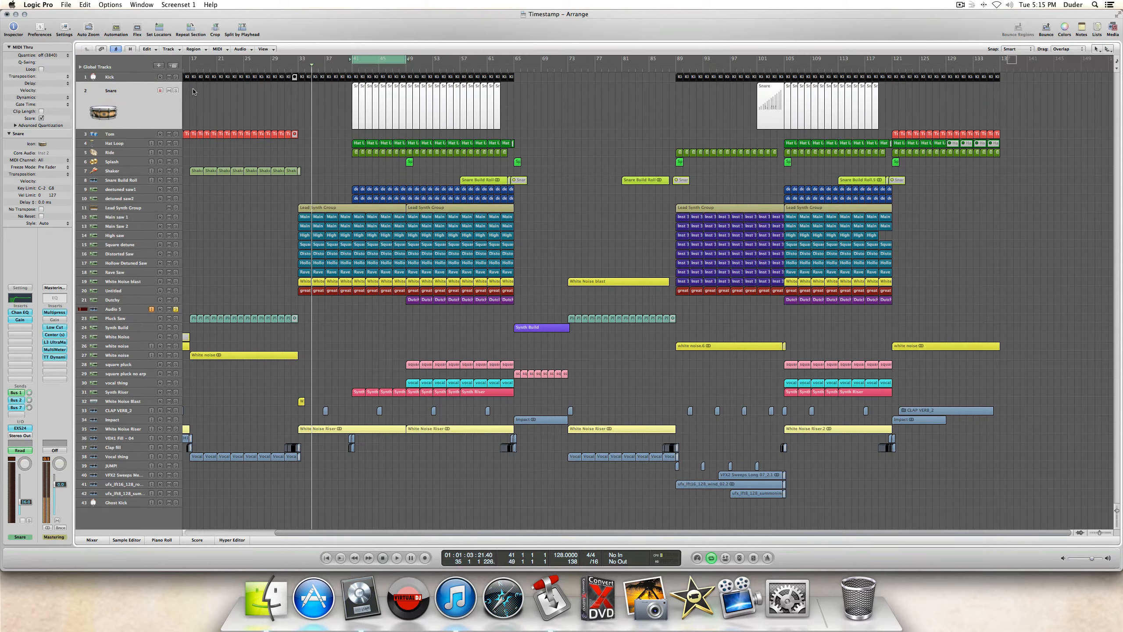
{"action": "left_click", "coordinate": [176, 92]}
- Show the mixer and inspect the Compressor settings on the Par Comp bus channel
{"action": "left_click", "coordinate": [92, 540]}
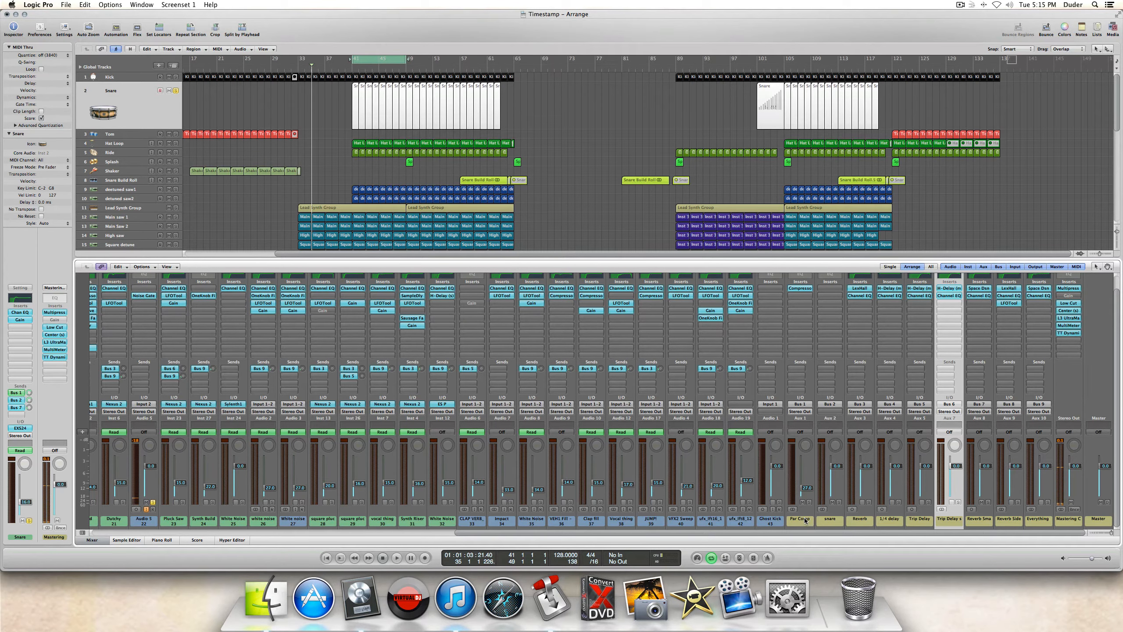
{"action": "scroll", "coordinate": [806, 522], "scroll_direction": "up", "scroll_amount": 1}
{"action": "scroll", "coordinate": [806, 522], "scroll_direction": "down", "scroll_amount": 1}
{"action": "left_click", "coordinate": [800, 288]}
{"action": "left_click_drag", "start_coordinate": [88, 35], "coordinate": [311, 203]}
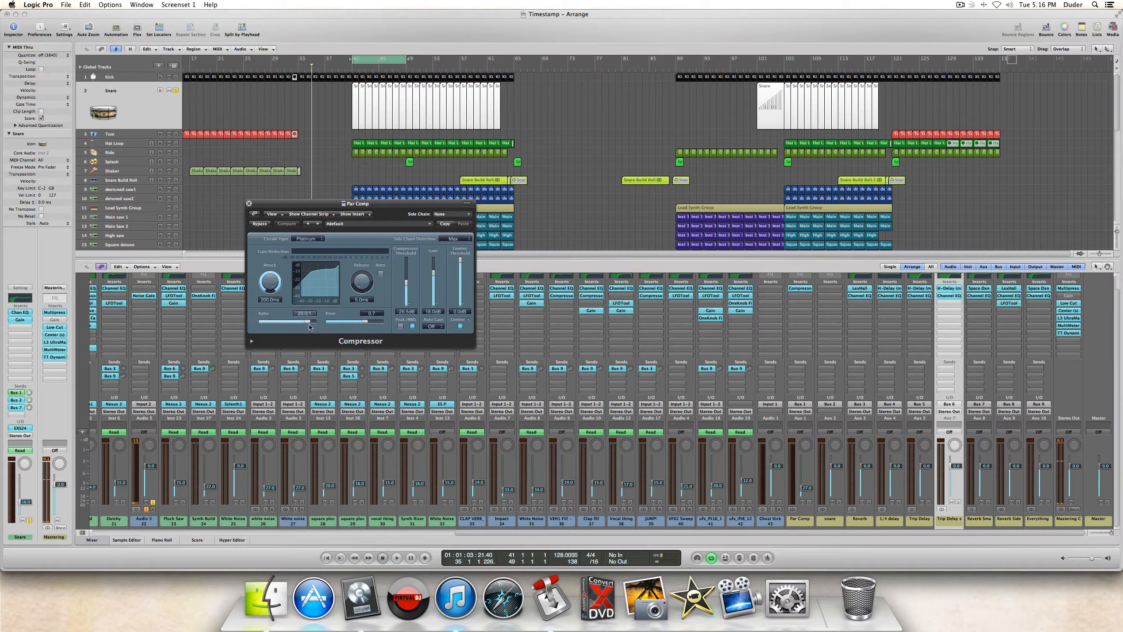
{"action": "left_click", "coordinate": [248, 204]}
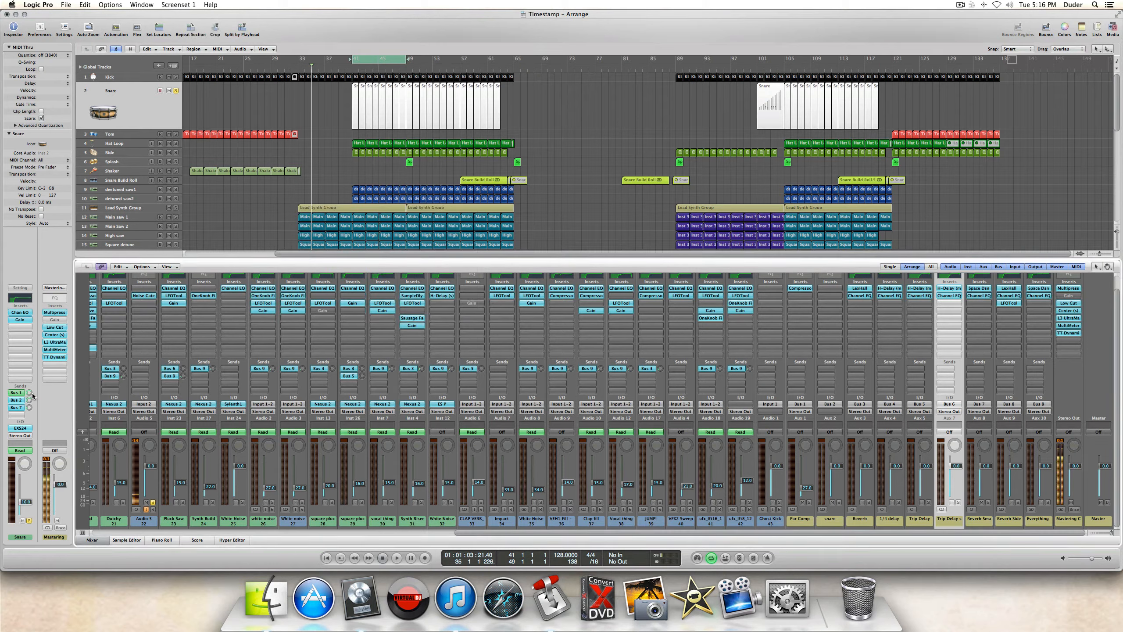
- Check the mode options of the Snare's Bus 1 send and look across the mixer channels
{"action": "left_click", "coordinate": [17, 393]}
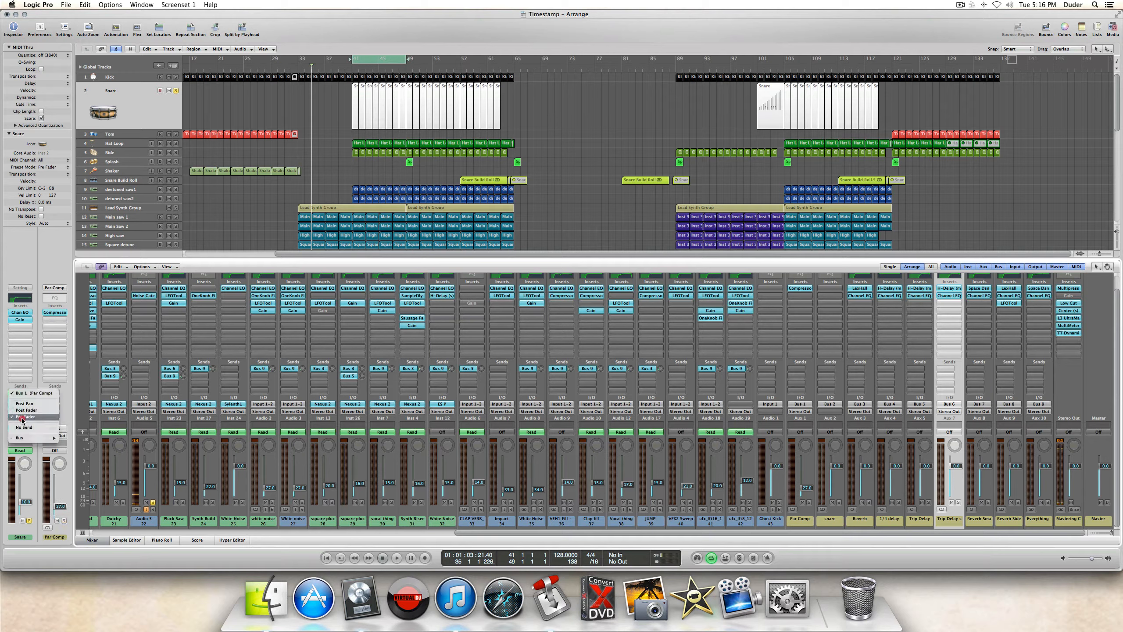
{"action": "left_click", "coordinate": [41, 264]}
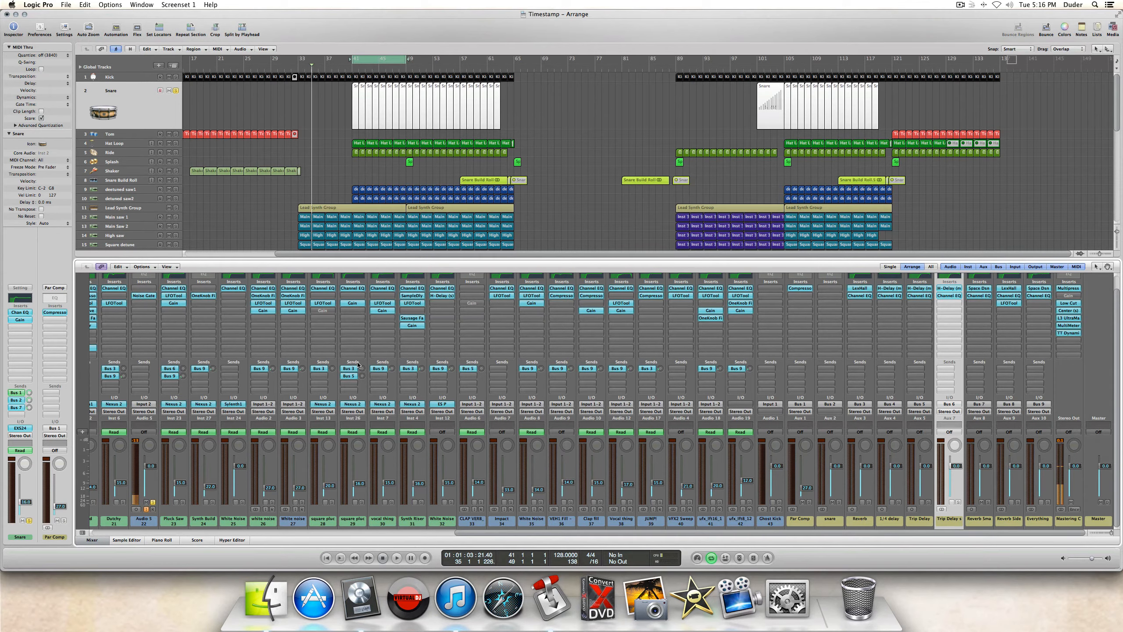
{"action": "scroll", "coordinate": [357, 365], "scroll_direction": "left", "scroll_amount": 10}
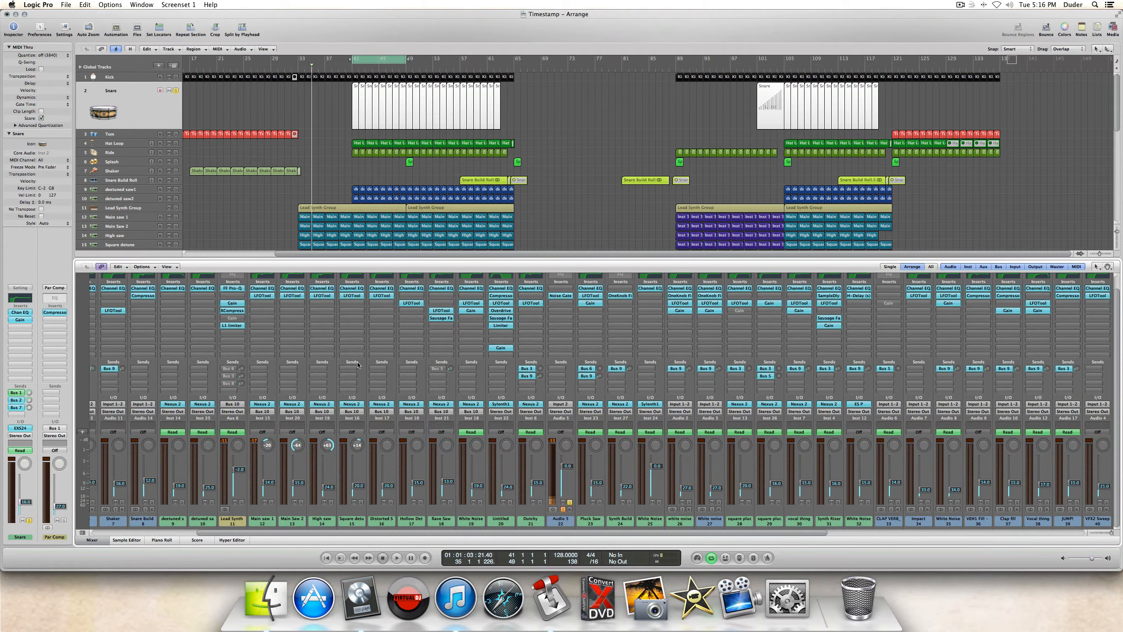
{"action": "scroll", "coordinate": [357, 364], "scroll_direction": "right", "scroll_amount": 9}
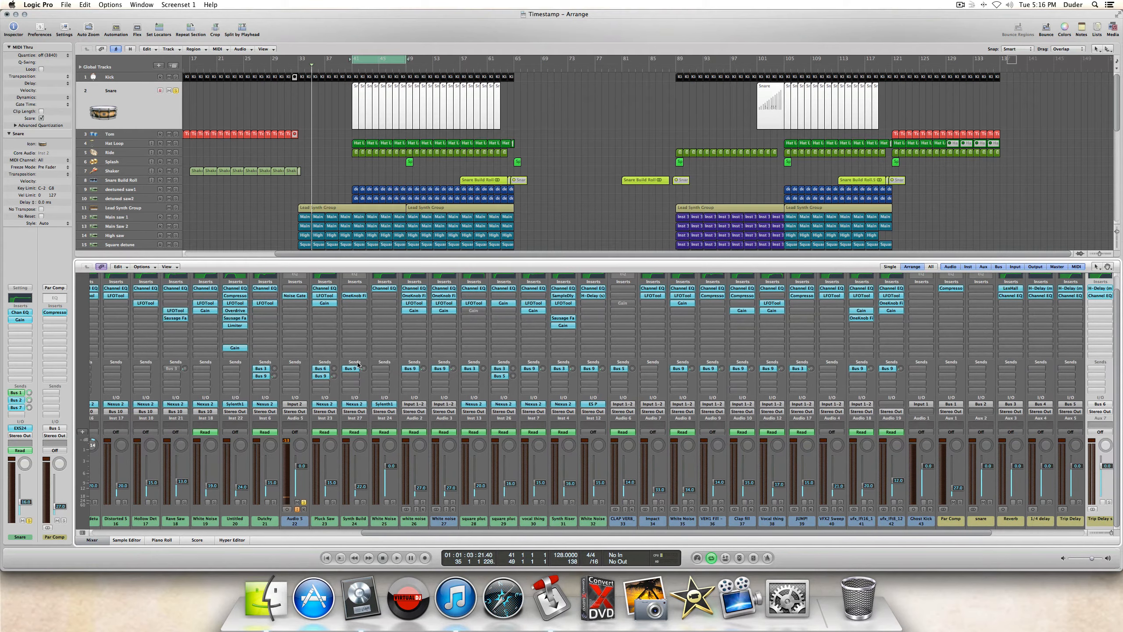
{"action": "scroll", "coordinate": [357, 364], "scroll_direction": "right", "scroll_amount": 4}
{"action": "scroll", "coordinate": [357, 365], "scroll_direction": "right", "scroll_amount": 1}
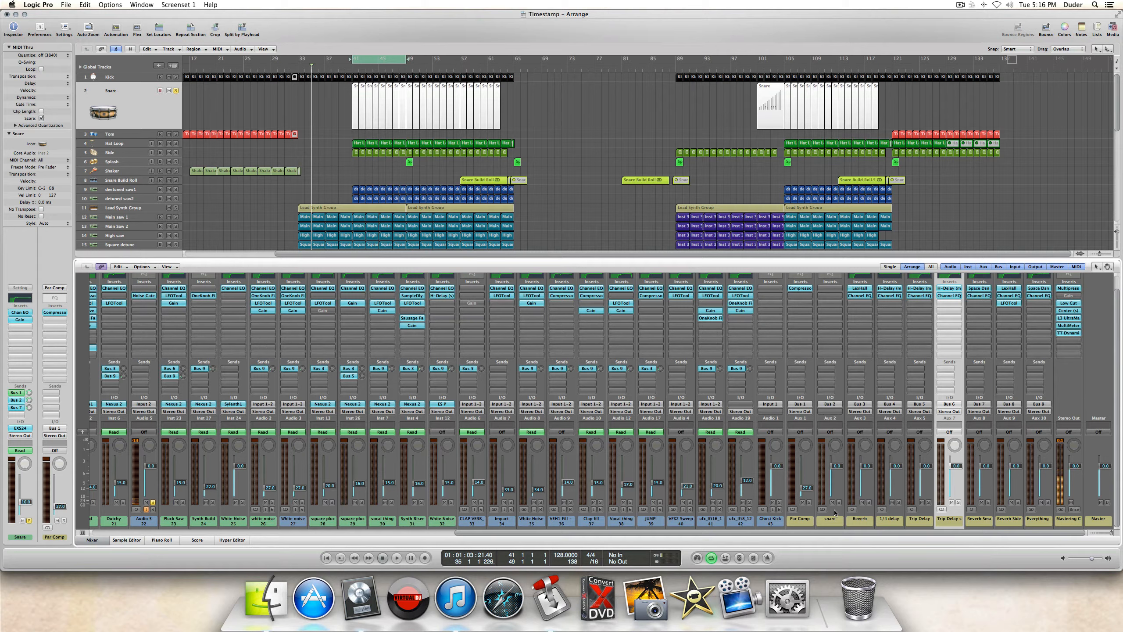
- Examine the snare aux channel fed by Bus 2 against the Snare track's sends
{"action": "left_click", "coordinate": [834, 526]}
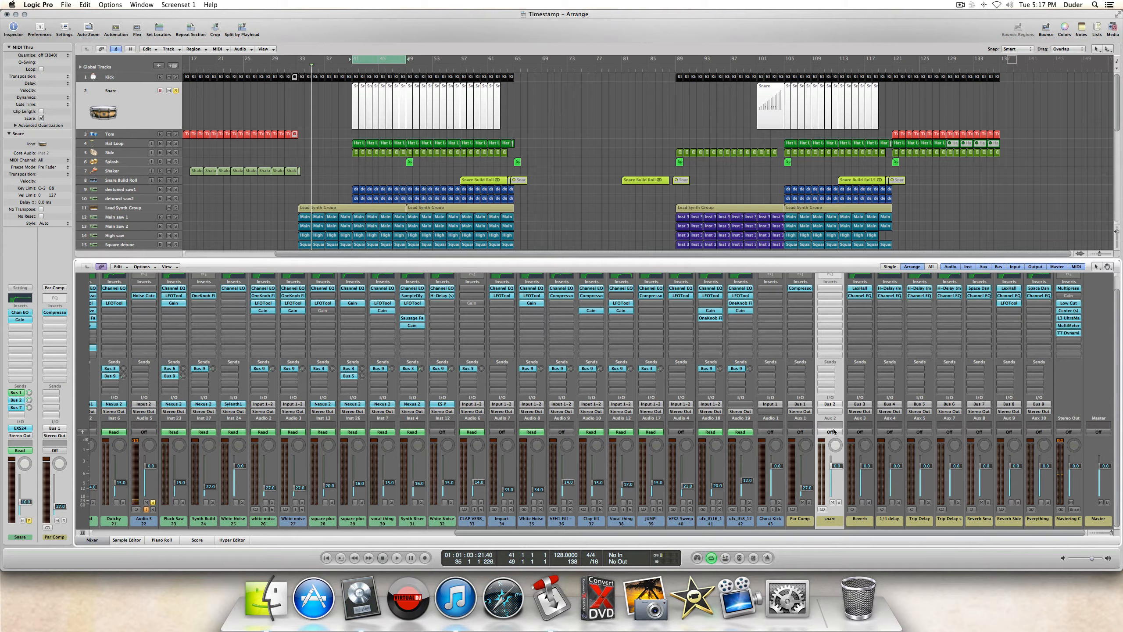
{"action": "left_click", "coordinate": [830, 404]}
{"action": "left_click_drag", "start_coordinate": [830, 404], "coordinate": [830, 367]}
{"action": "scroll", "coordinate": [117, 456], "scroll_direction": "up", "scroll_amount": 2}
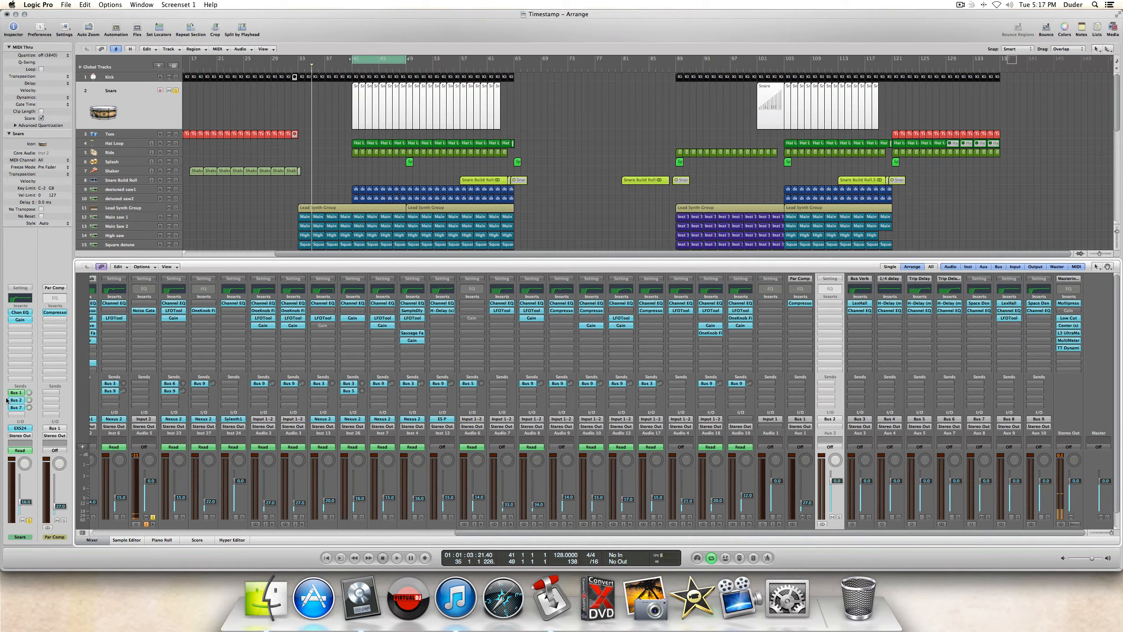
{"action": "scroll", "coordinate": [850, 360], "scroll_direction": "down", "scroll_amount": 2}
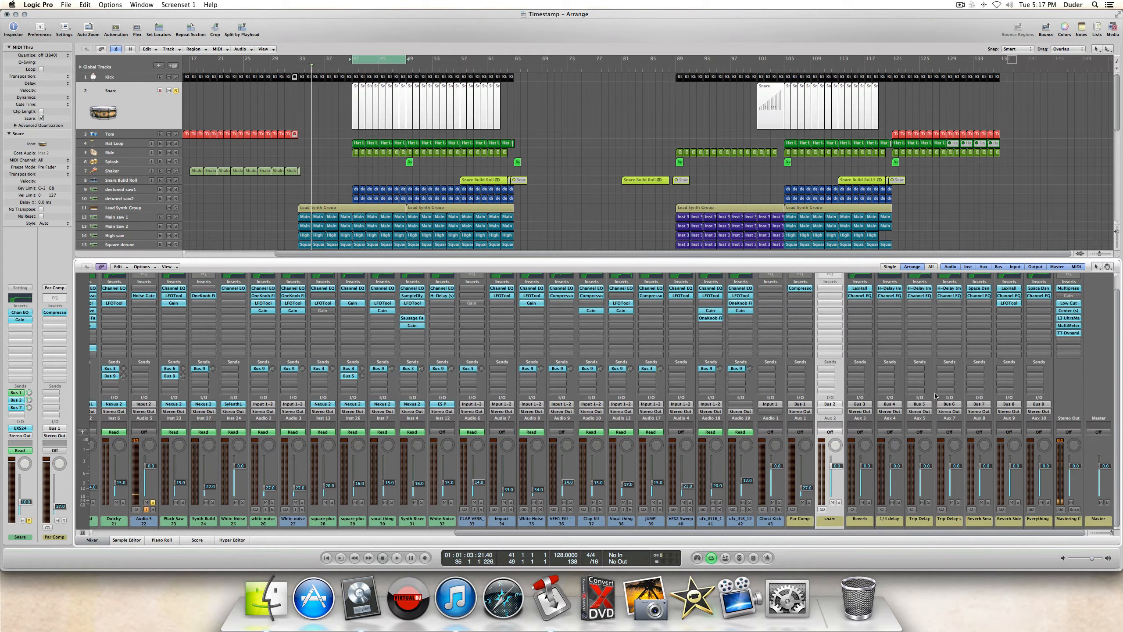
- Compare the soloed Snare with its Bus 7 reverb send bypassed and re-enabled during playback
{"action": "left_click", "coordinate": [987, 519]}
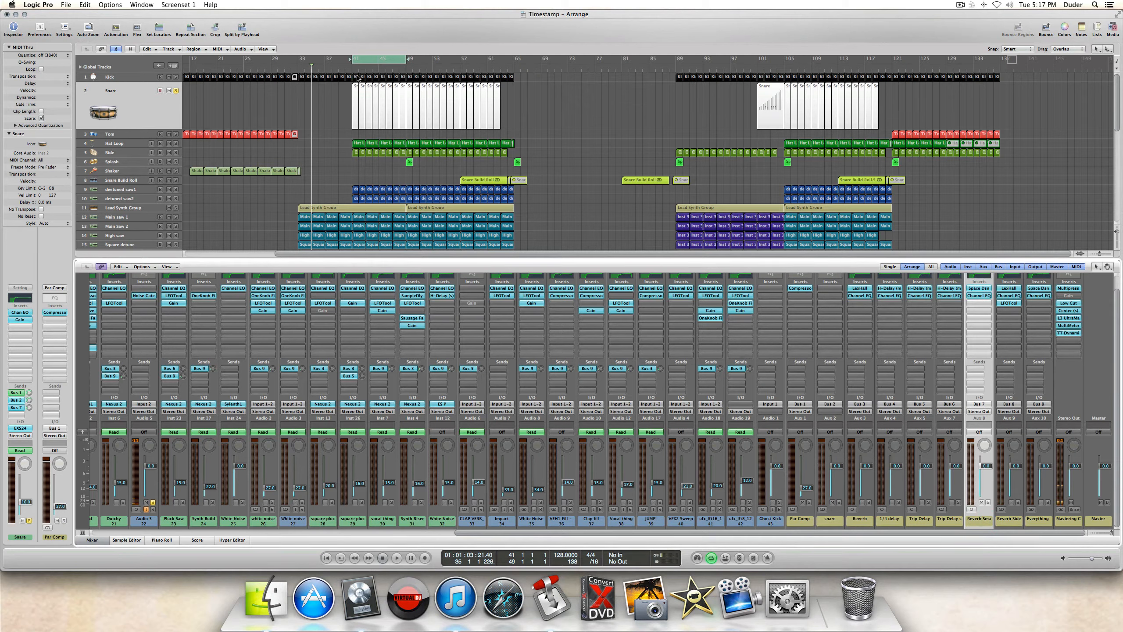
{"action": "key", "text": "space"}
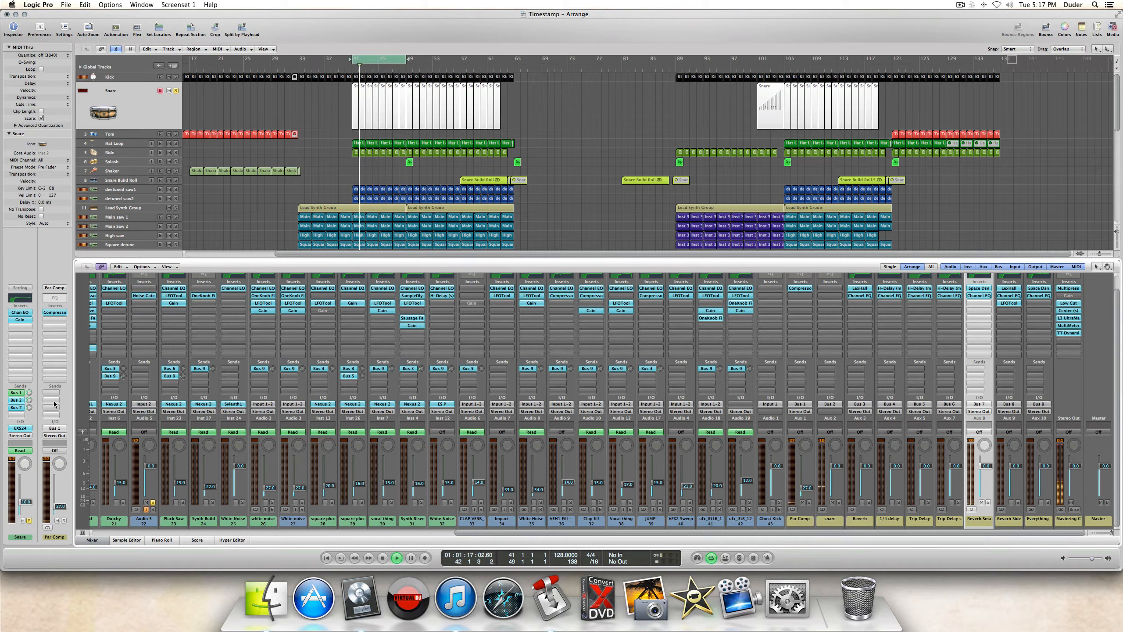
{"action": "left_click", "coordinate": [22, 408], "text": "alt"}
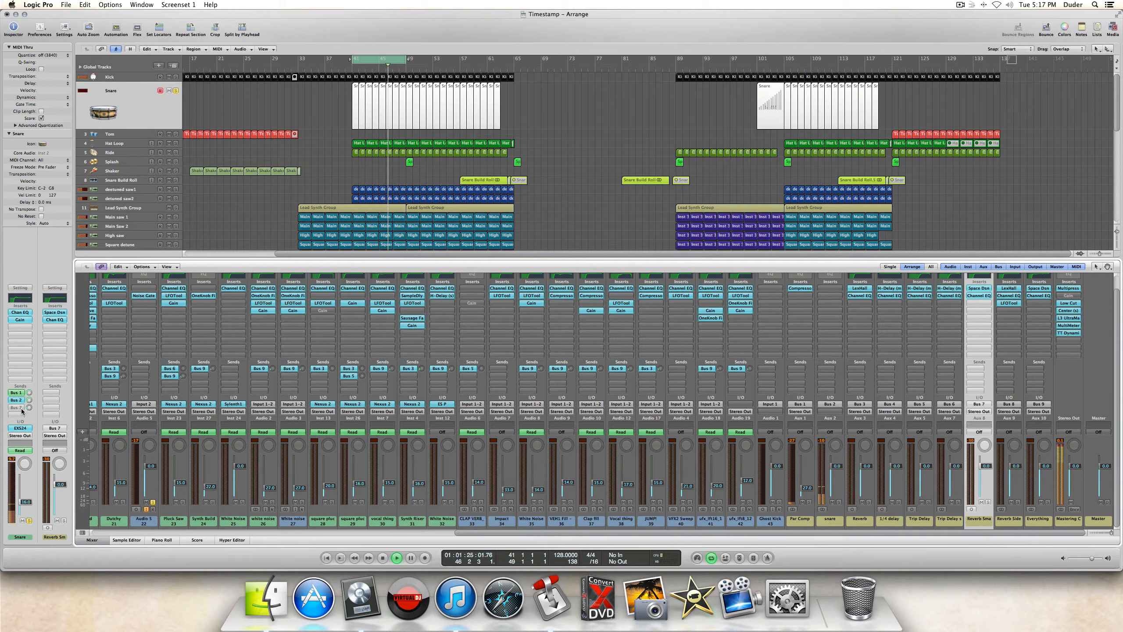
{"action": "left_click", "coordinate": [22, 409], "text": "alt"}
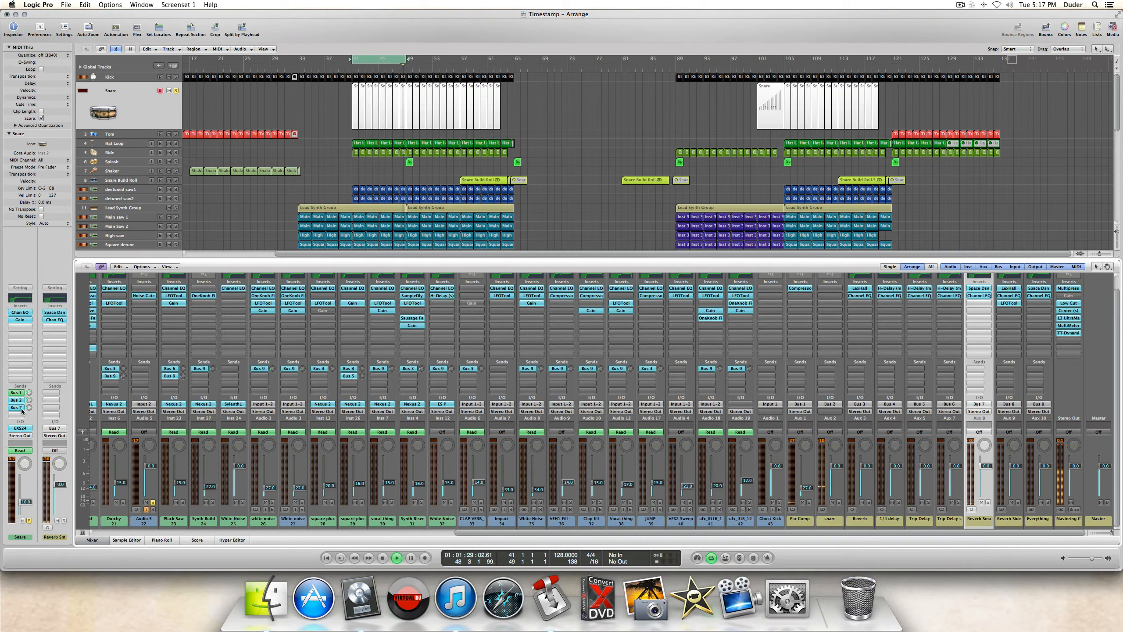
{"action": "key", "text": "space"}
- Move the solo from the Snare to the Kick in the mixer and start playback
{"action": "scroll", "coordinate": [271, 397], "scroll_direction": "left", "scroll_amount": 10}
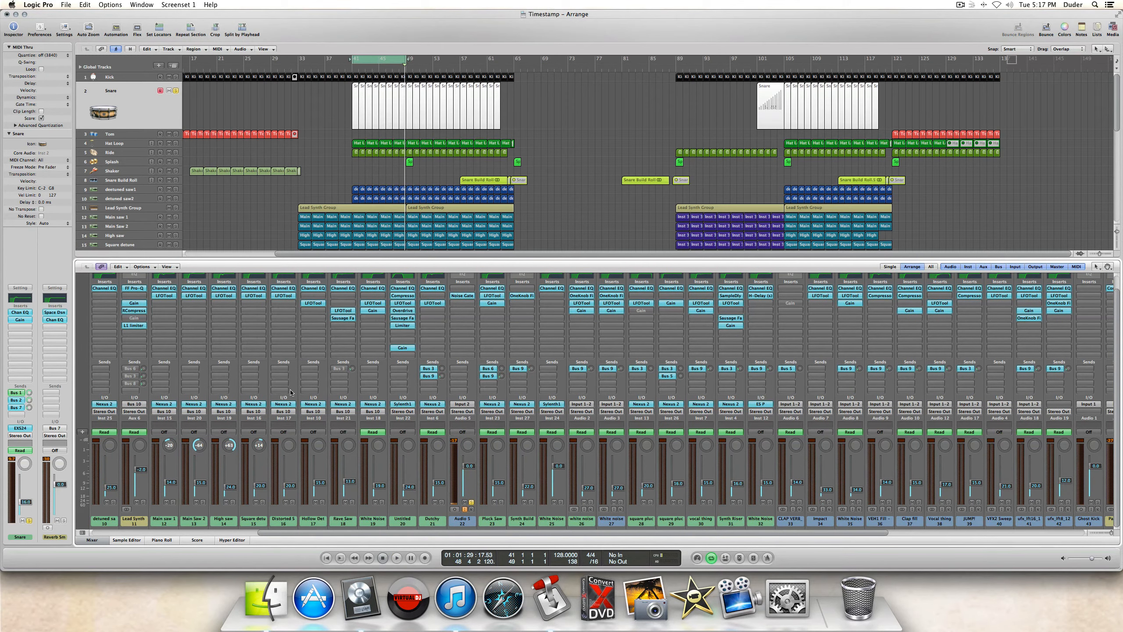
{"action": "scroll", "coordinate": [291, 392], "scroll_direction": "left", "scroll_amount": 8}
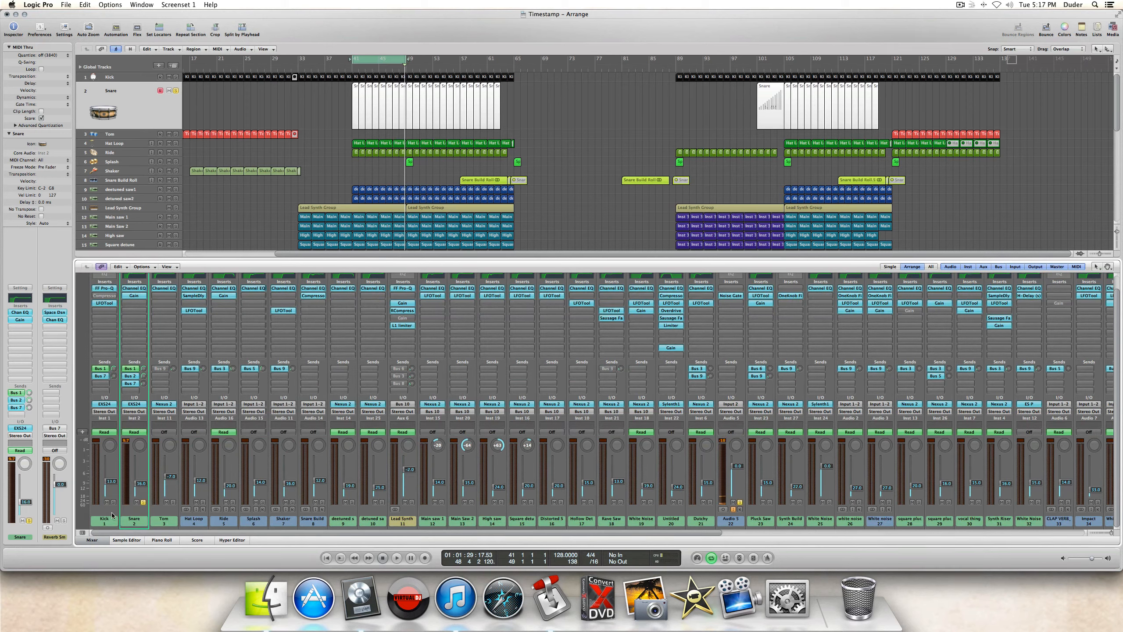
{"action": "left_click", "coordinate": [143, 503]}
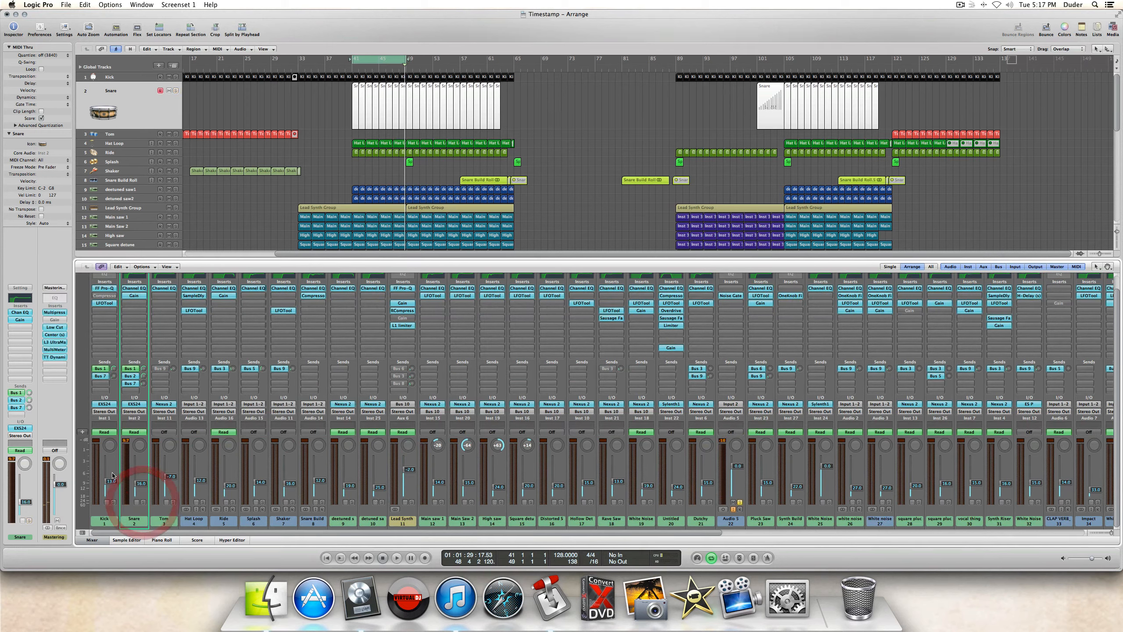
{"action": "left_click", "coordinate": [113, 503]}
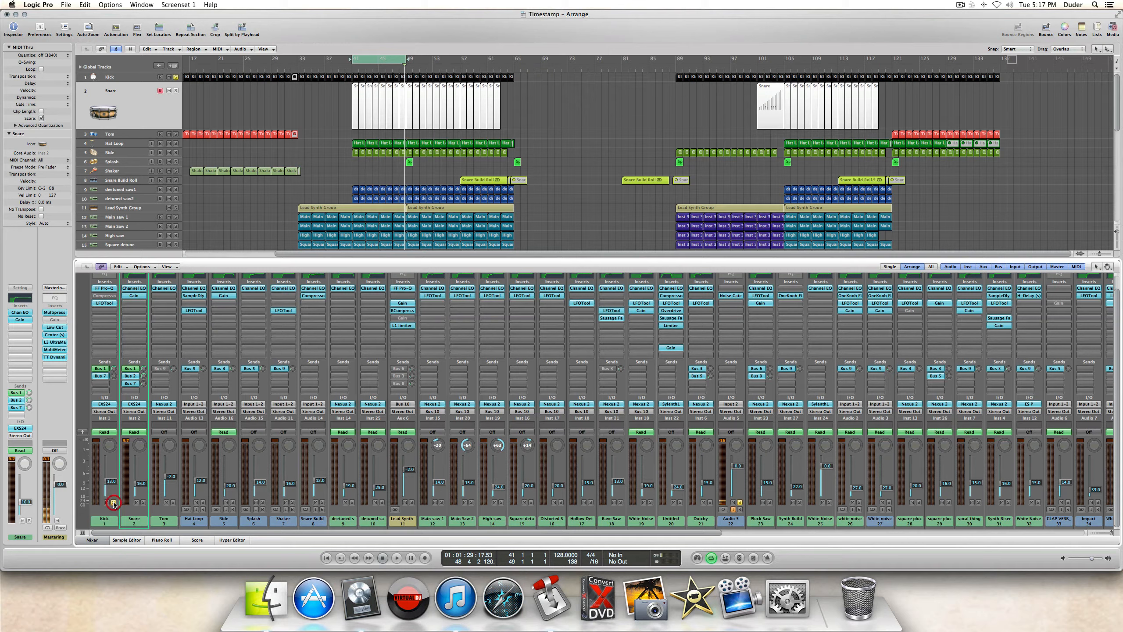
{"action": "key", "text": "space"}
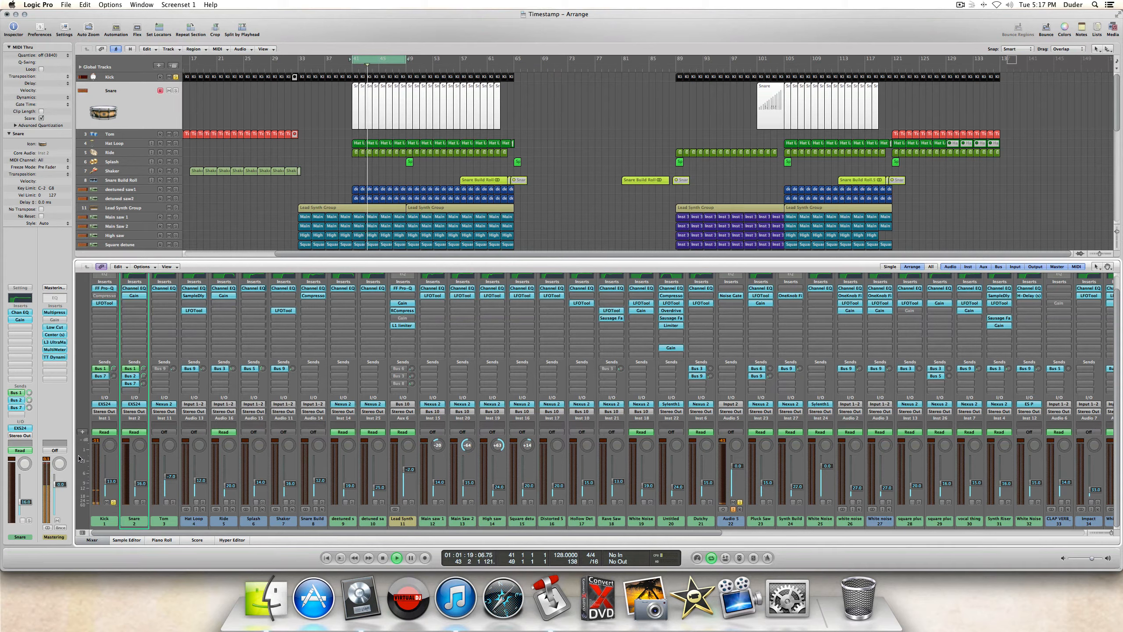
{"action": "key", "text": "alt"}
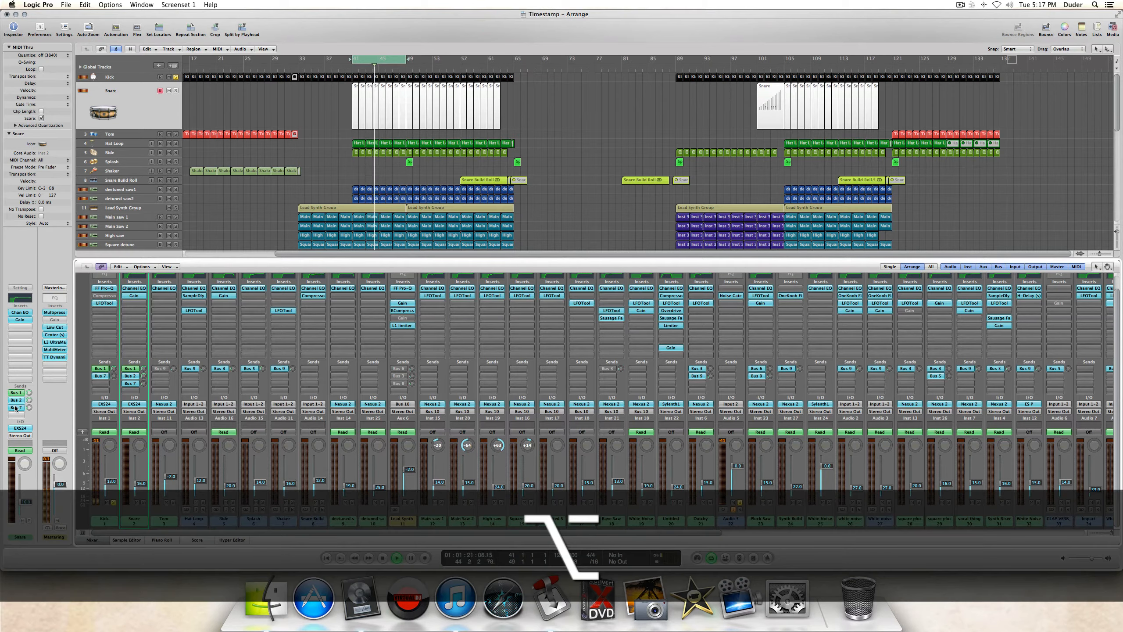
{"action": "left_click", "coordinate": [15, 407], "text": "alt"}
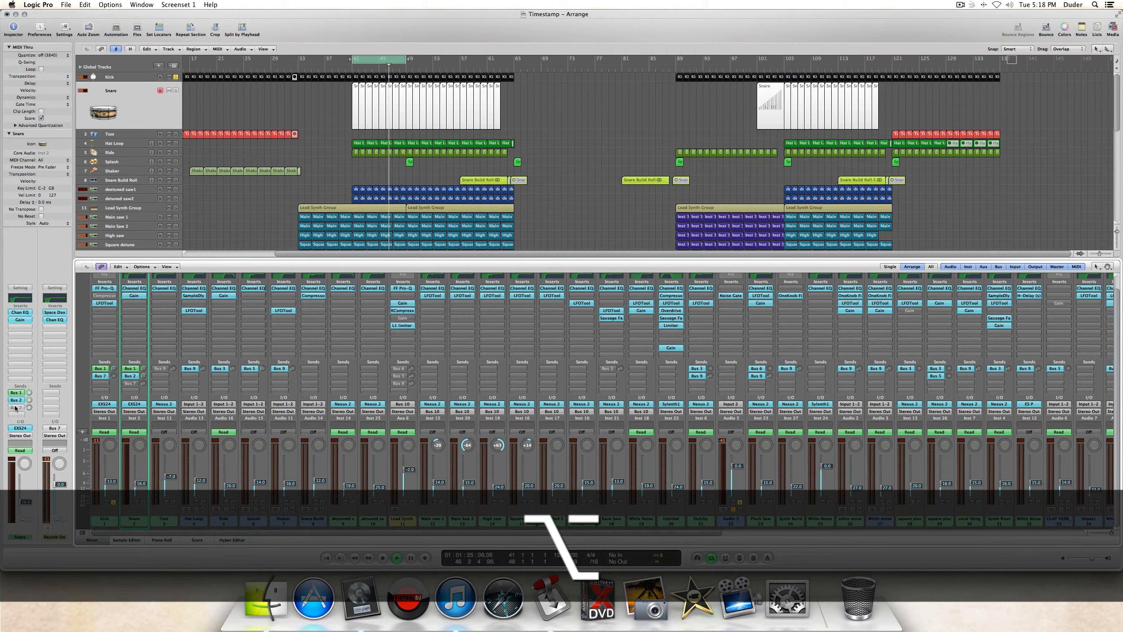
{"action": "left_click", "coordinate": [16, 407], "text": "alt"}
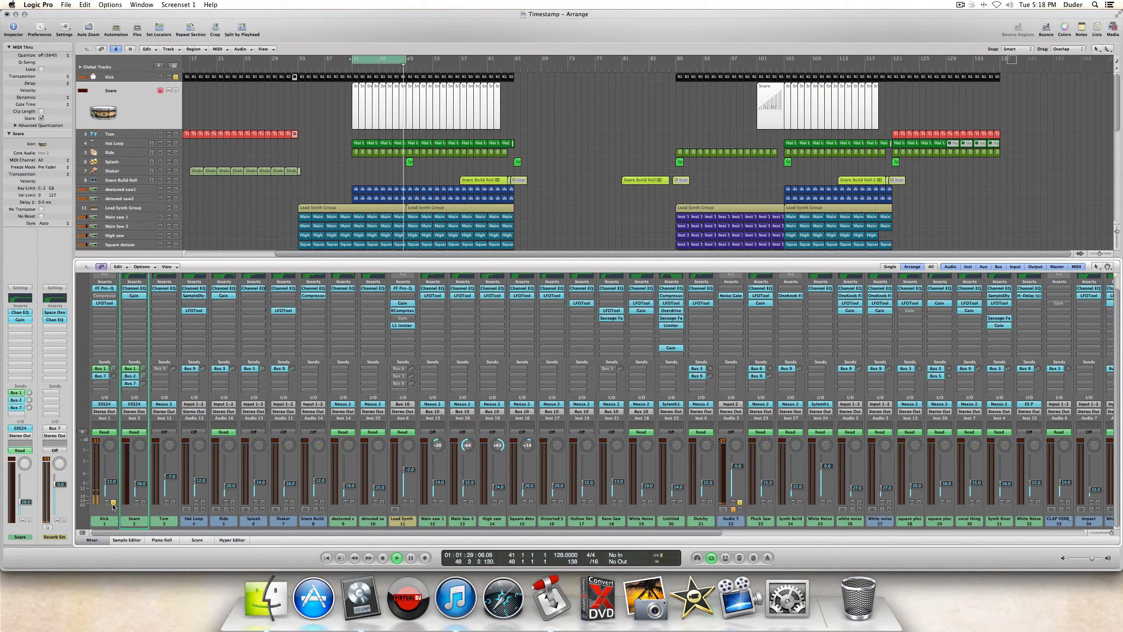
- Select the Kick channel and compare its sound with the Bus 7 reverb send repeatedly bypassed and re-enabled
{"action": "left_click", "coordinate": [114, 519]}
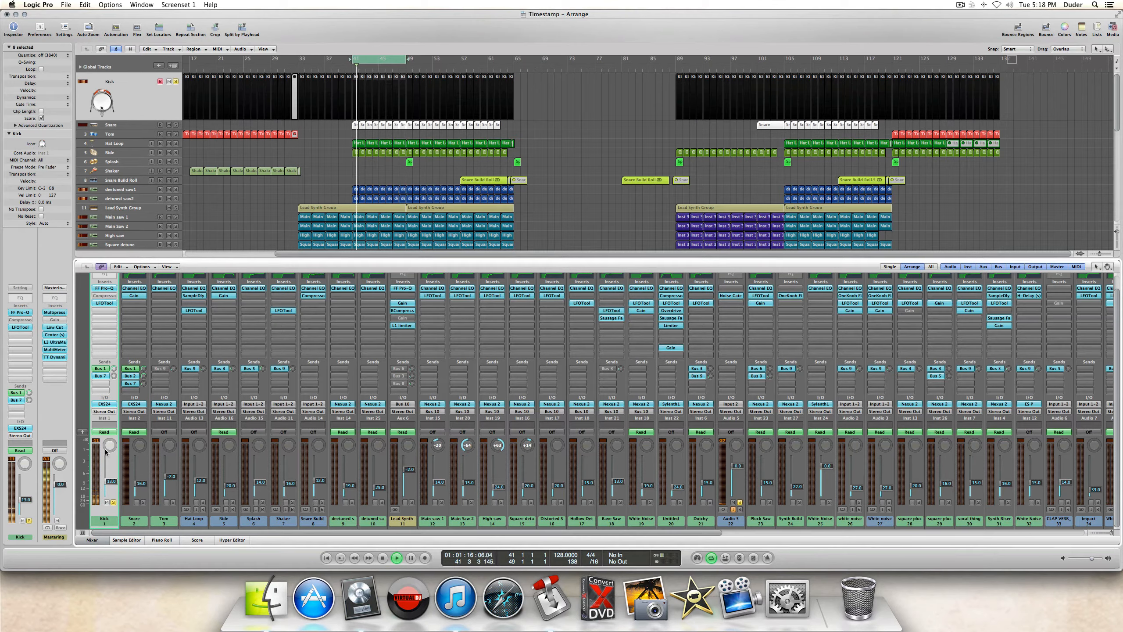
{"action": "key", "text": "alt"}
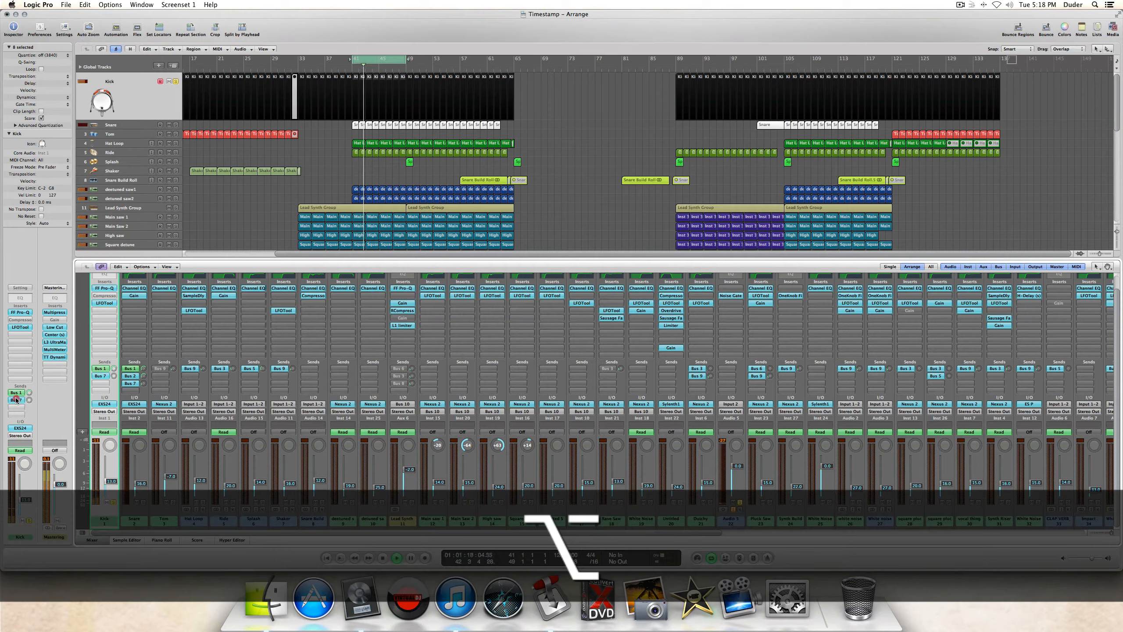
{"action": "left_click", "coordinate": [16, 401], "text": "alt"}
{"action": "key", "text": "alt"}
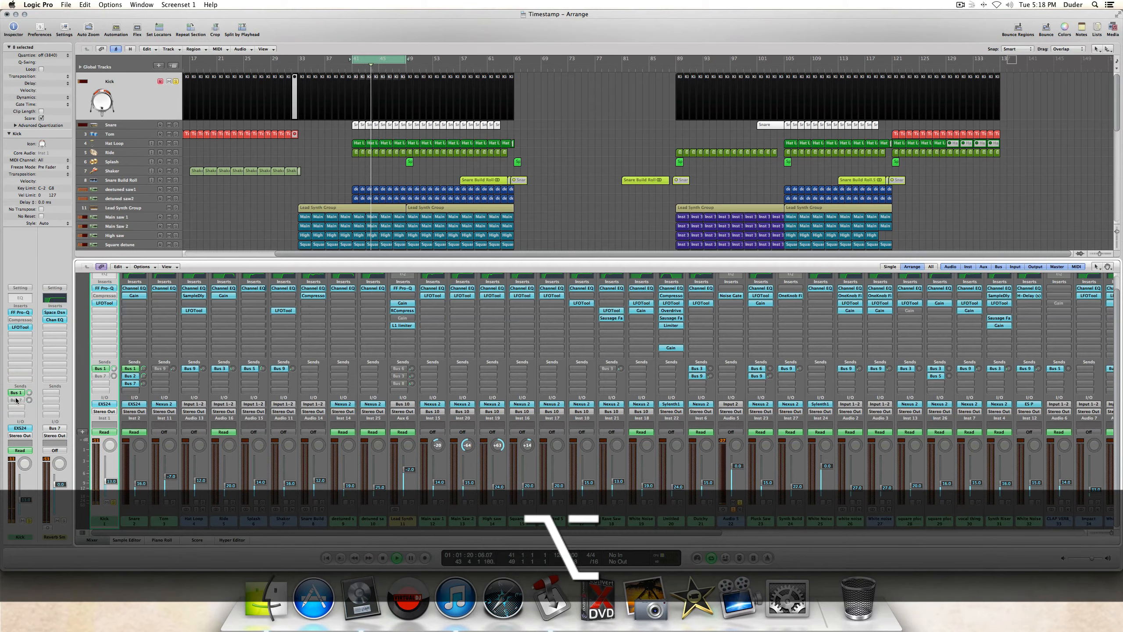
{"action": "left_click", "coordinate": [16, 400], "text": "alt"}
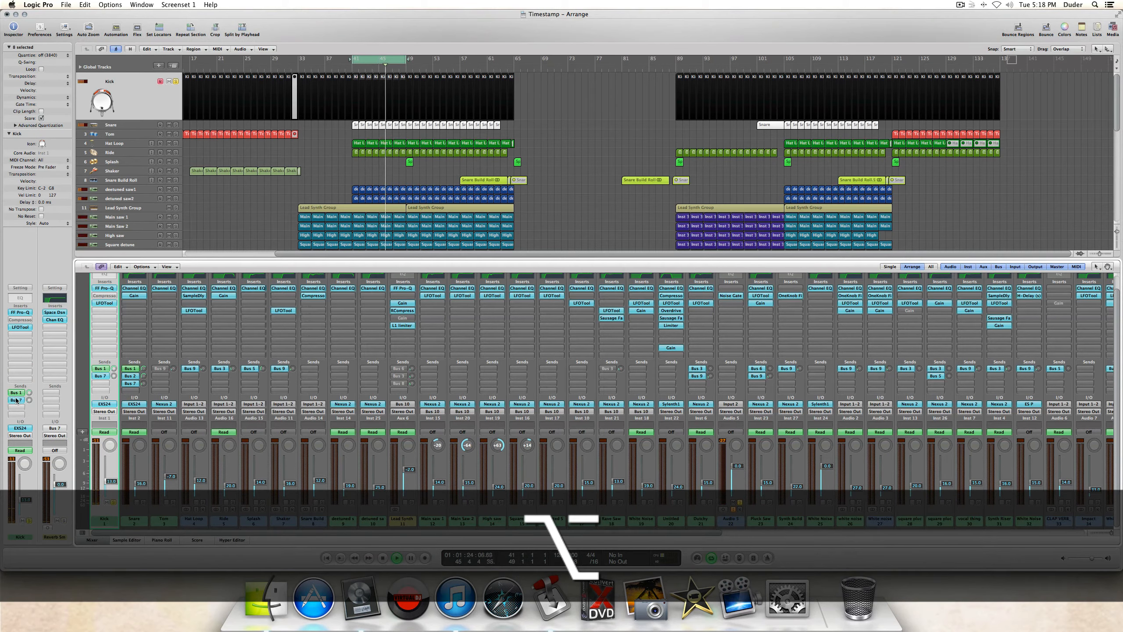
{"action": "left_click", "coordinate": [16, 400], "text": "alt"}
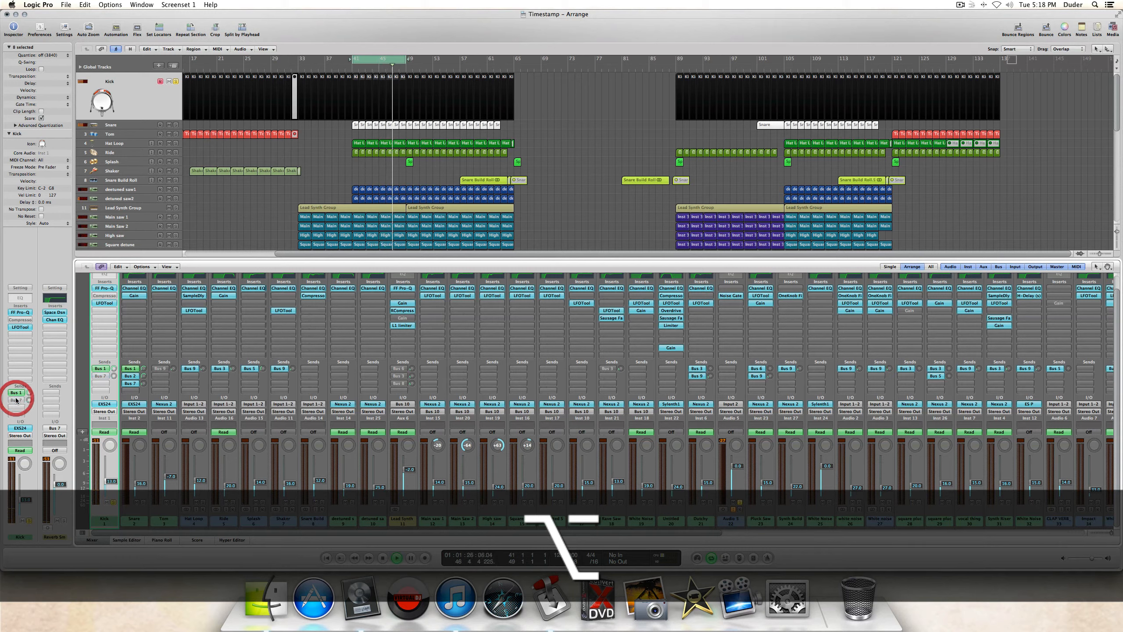
{"action": "left_click", "coordinate": [16, 401], "text": "alt"}
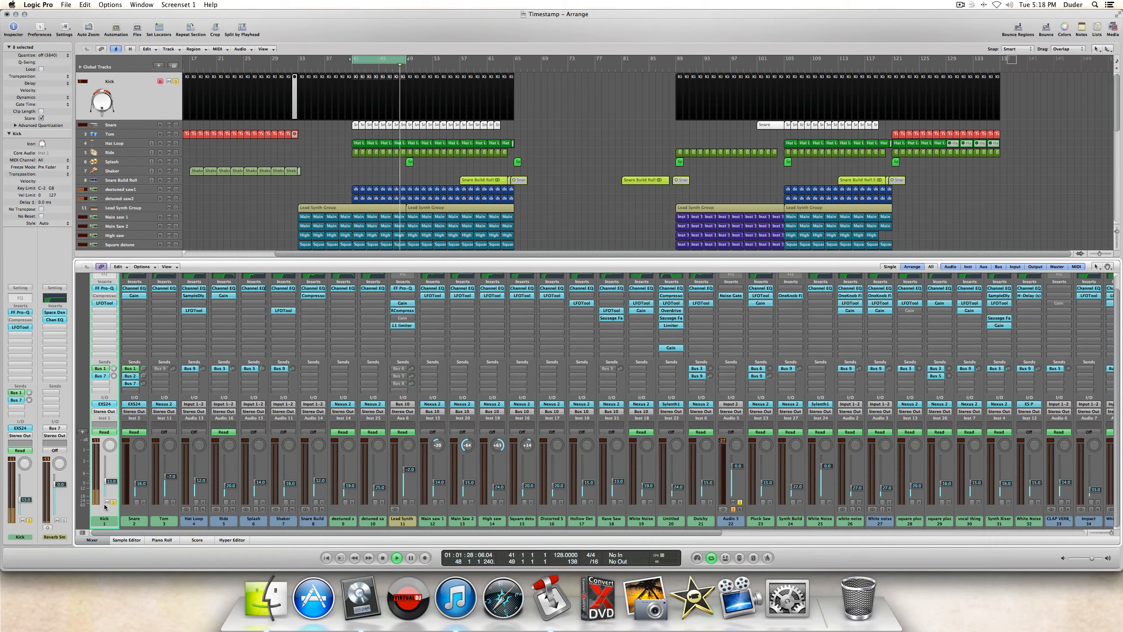
- Solo the Snare together with the Kick and bypass the Bus 7 reverb send on both channels
{"action": "left_click", "coordinate": [143, 503]}
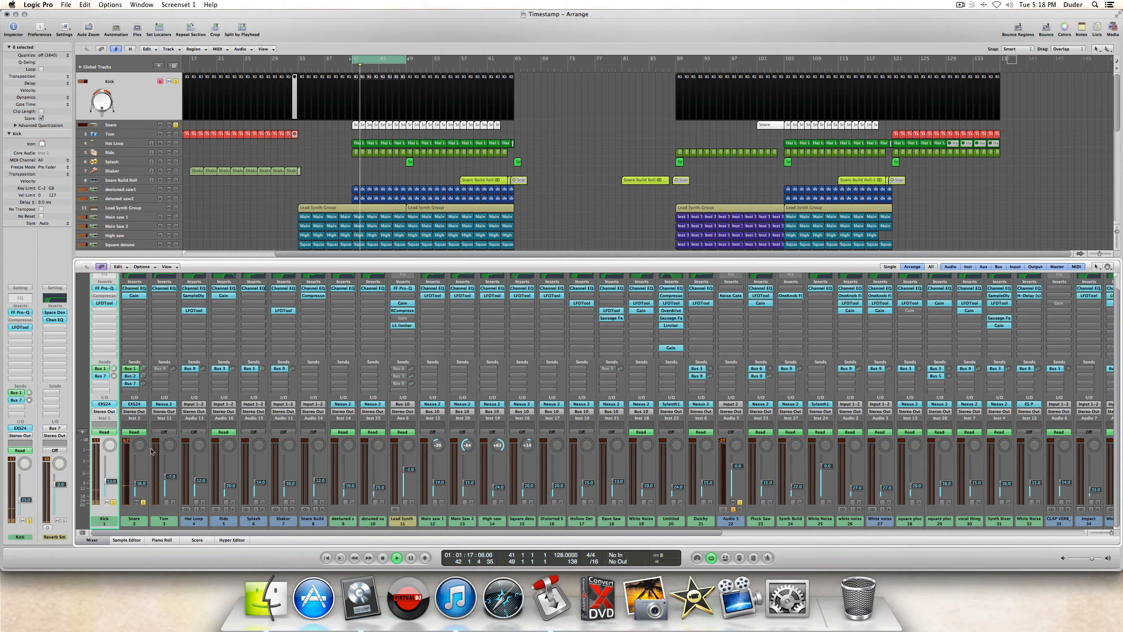
{"action": "left_click", "coordinate": [129, 383], "text": "alt"}
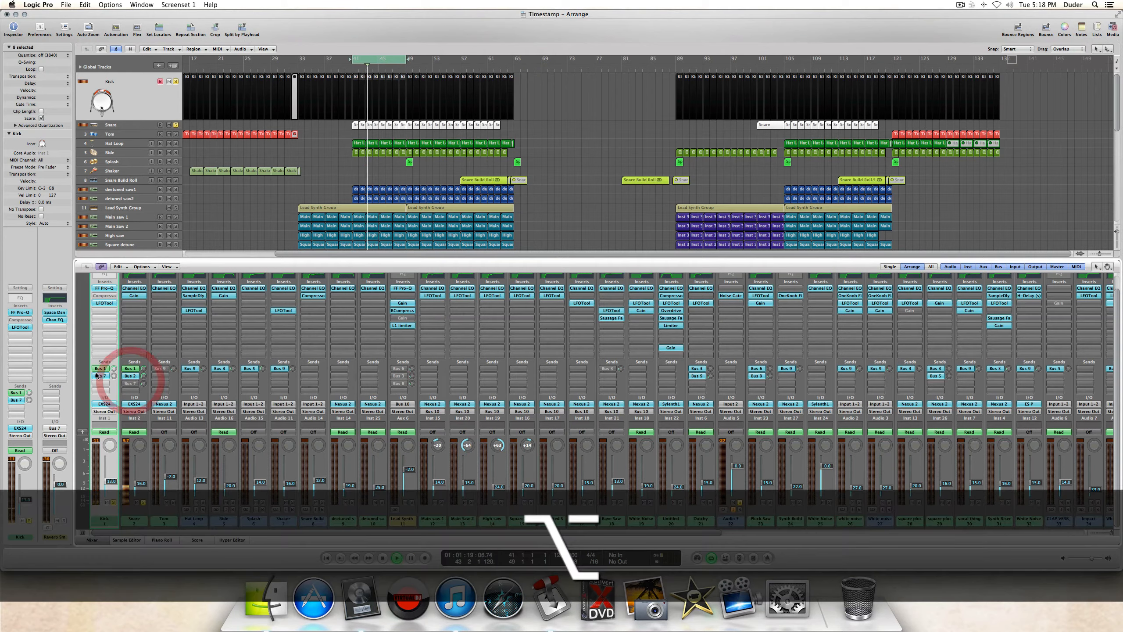
{"action": "left_click", "coordinate": [99, 376], "text": "alt"}
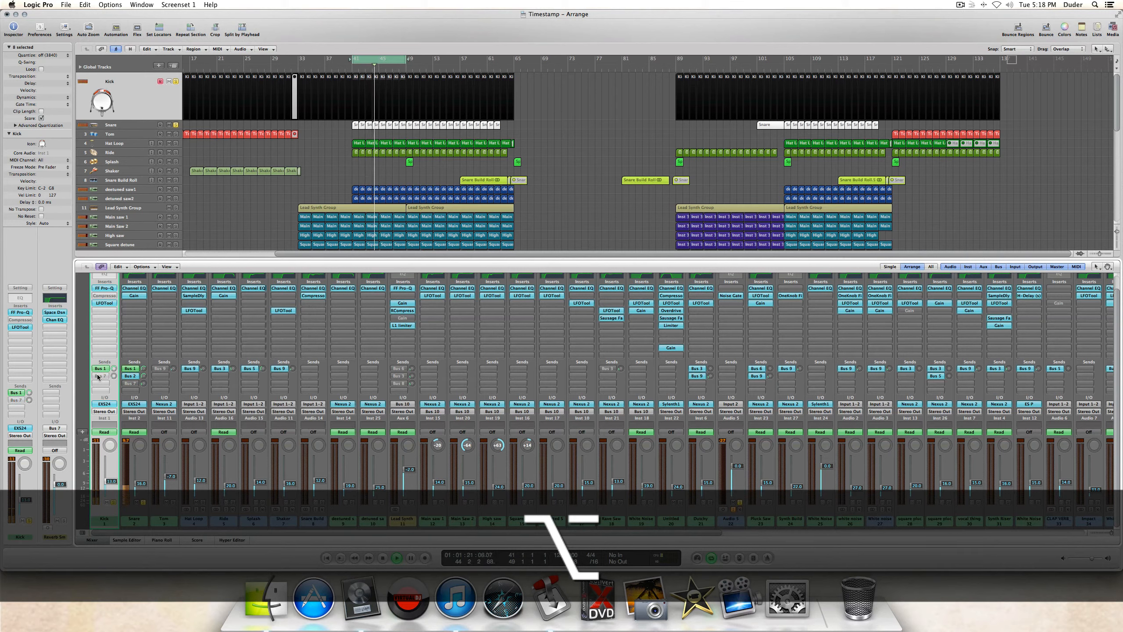
- Re-enable the Bus 7 reverb send on the Kick and Snare channels and check the Snare's send level
{"action": "left_click", "coordinate": [99, 376], "text": "alt"}
{"action": "left_click", "coordinate": [128, 383], "text": "alt"}
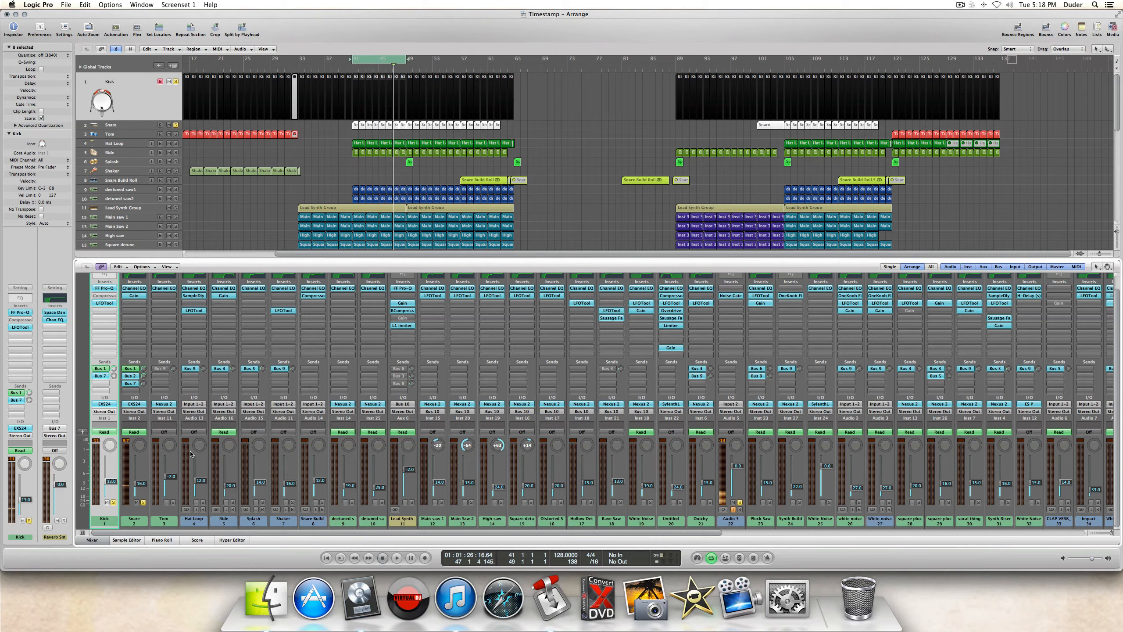
{"action": "scroll", "coordinate": [209, 422], "scroll_direction": "right", "scroll_amount": 1}
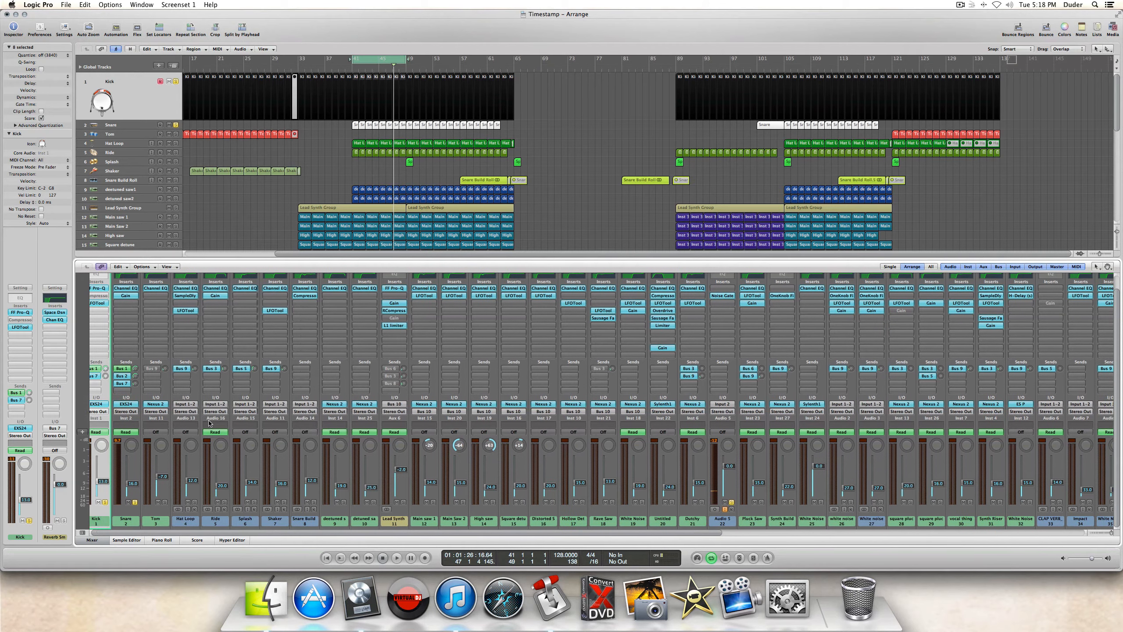
{"action": "scroll", "coordinate": [210, 423], "scroll_direction": "left", "scroll_amount": 1}
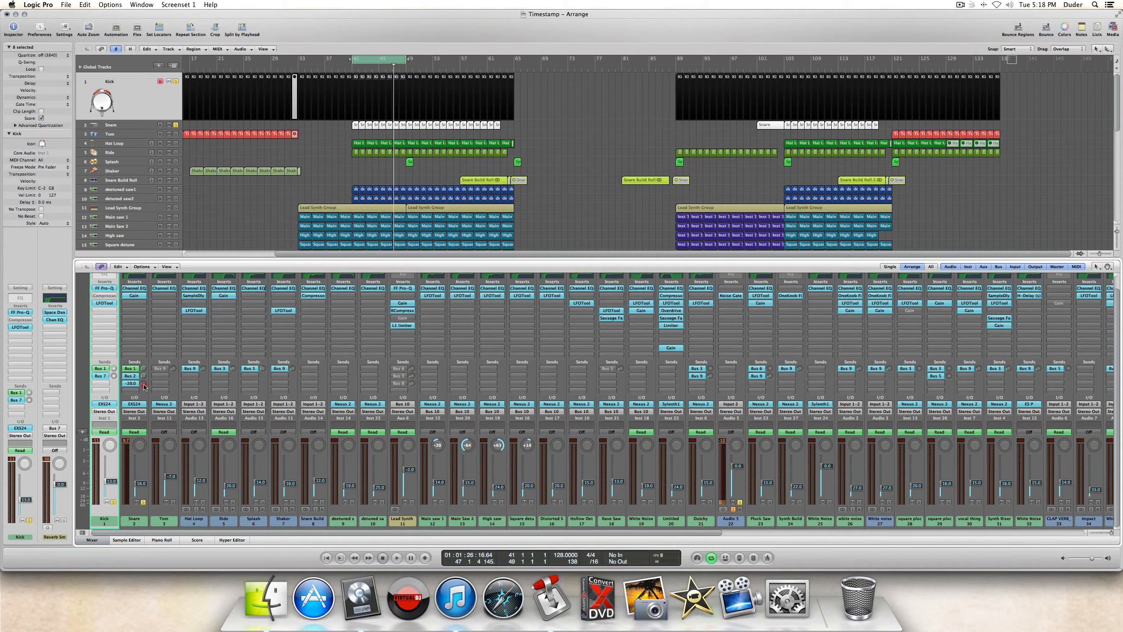
{"action": "left_click", "coordinate": [144, 385]}
- Inspect the Space Designer and Channel EQ settings on the Bus 7 small reverb aux channel, closing each plug-in window
{"action": "scroll", "coordinate": [144, 386], "scroll_direction": "right", "scroll_amount": 10}
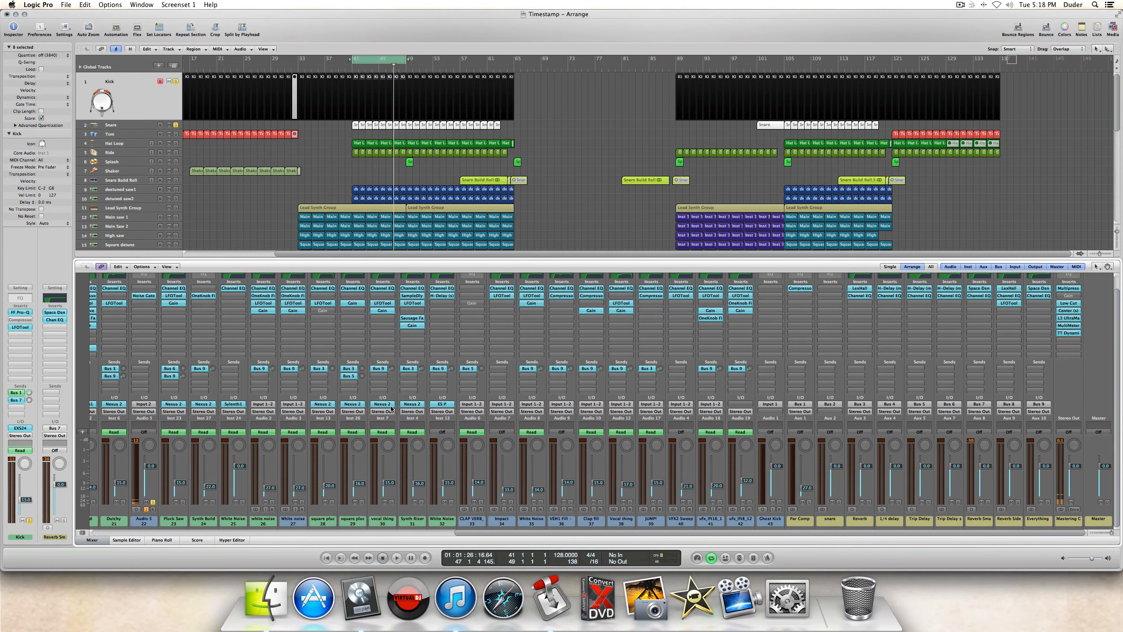
{"action": "left_click", "coordinate": [874, 522]}
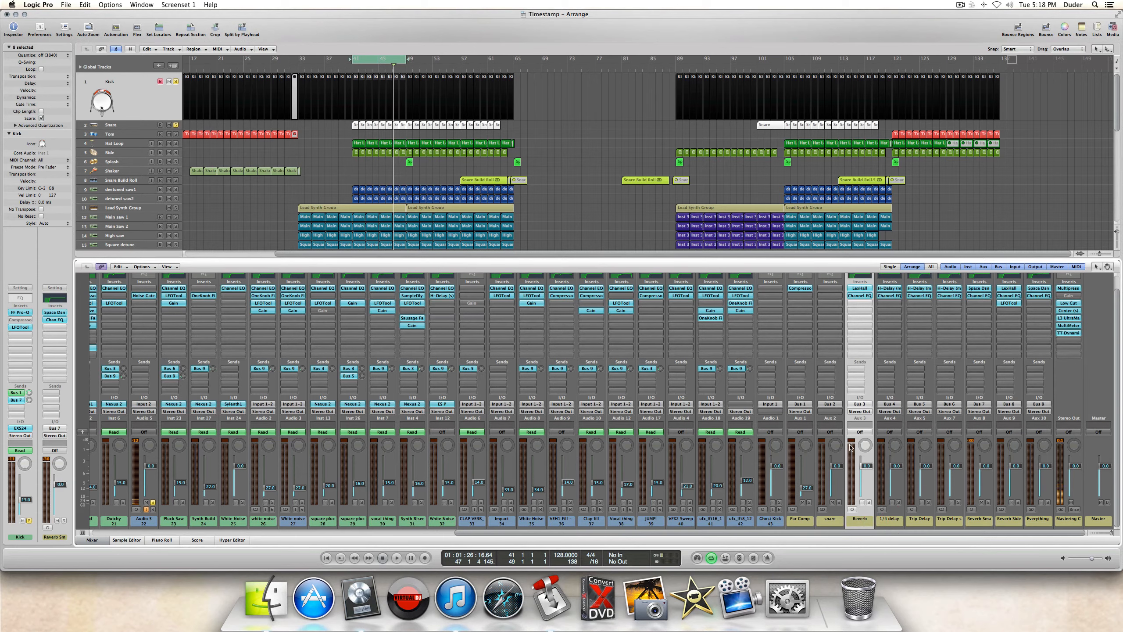
{"action": "left_click", "coordinate": [986, 487]}
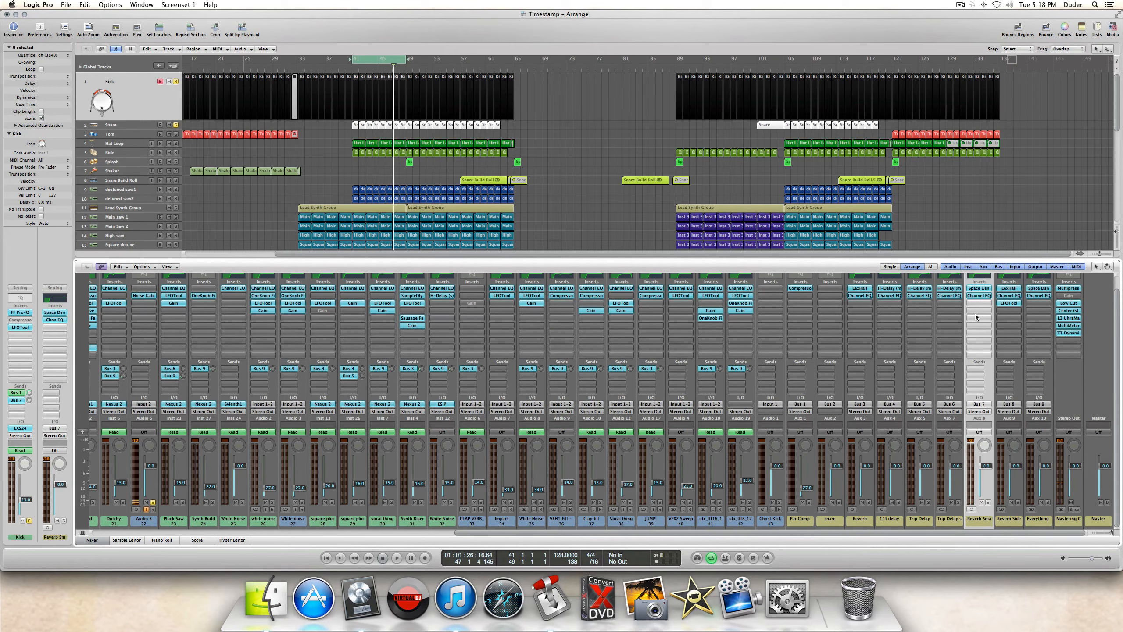
{"action": "scroll", "coordinate": [976, 317], "scroll_direction": "up", "scroll_amount": 2}
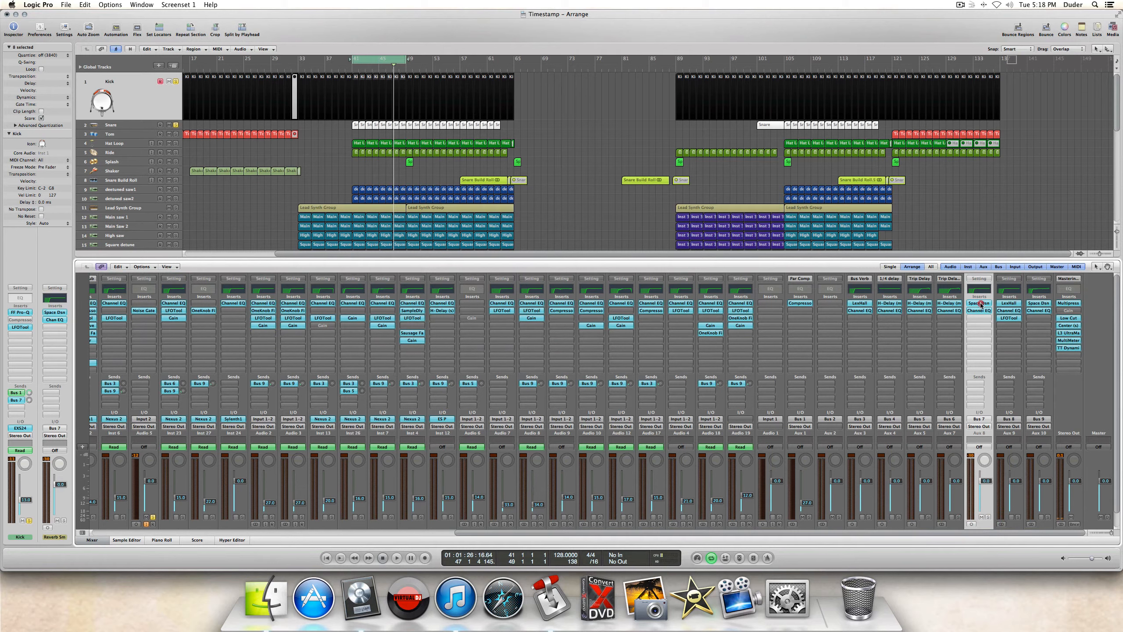
{"action": "left_click", "coordinate": [980, 304]}
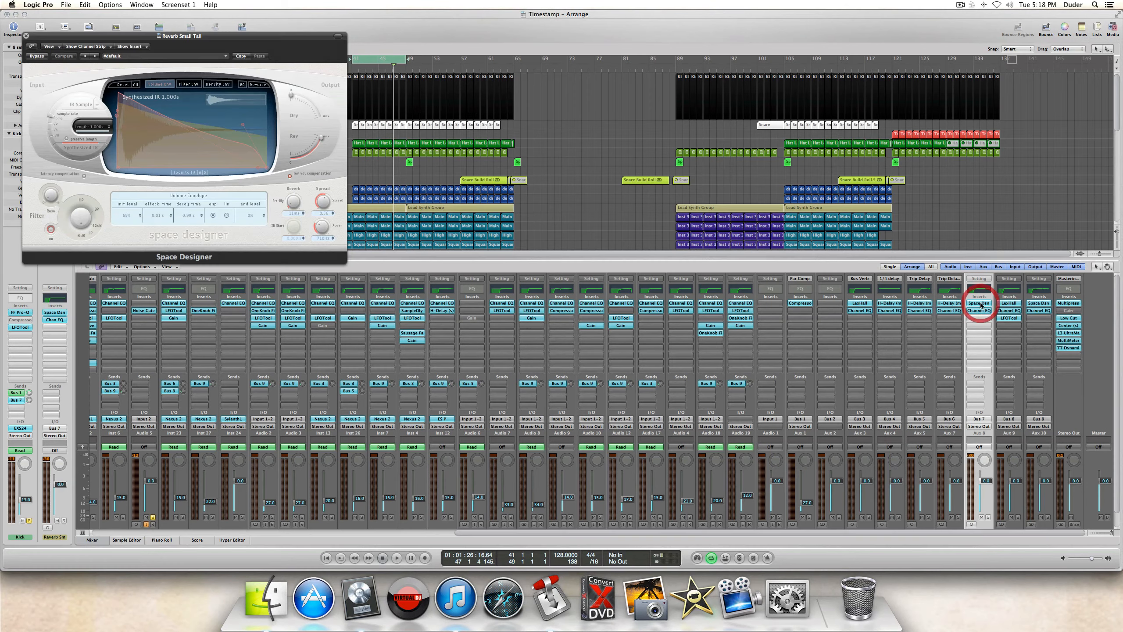
{"action": "left_click", "coordinate": [26, 36]}
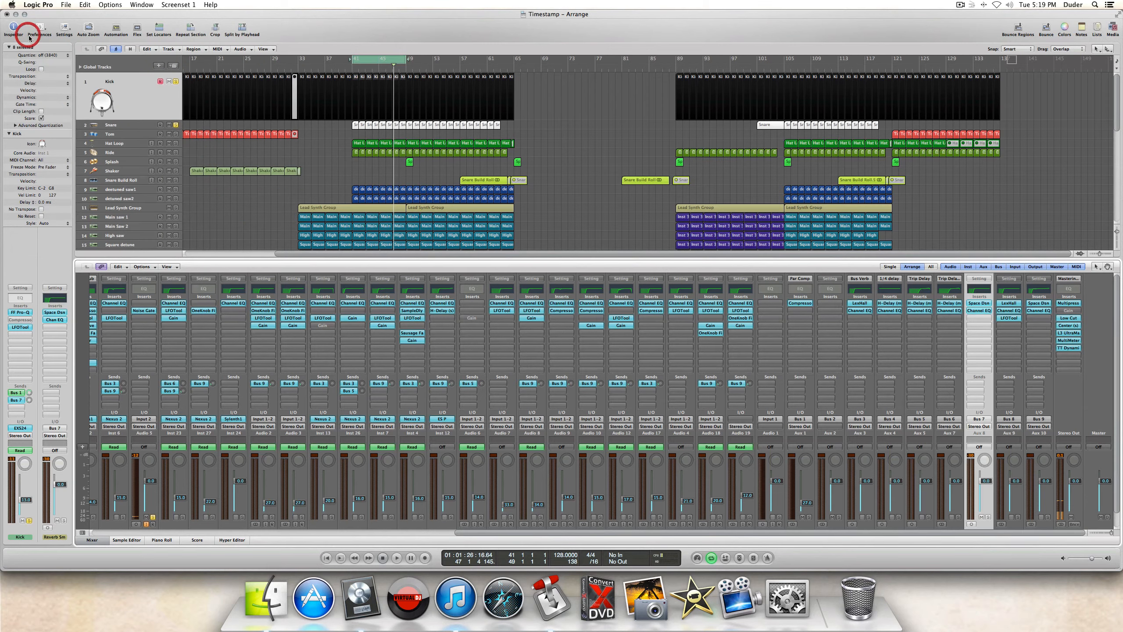
{"action": "left_click", "coordinate": [979, 311]}
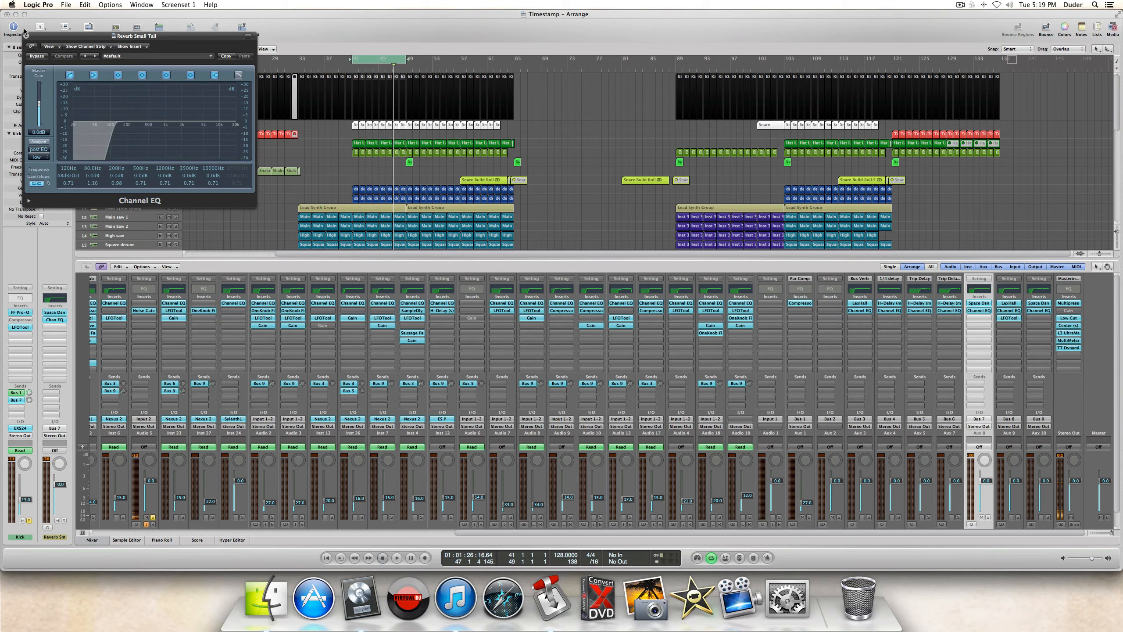
{"action": "left_click", "coordinate": [26, 36]}
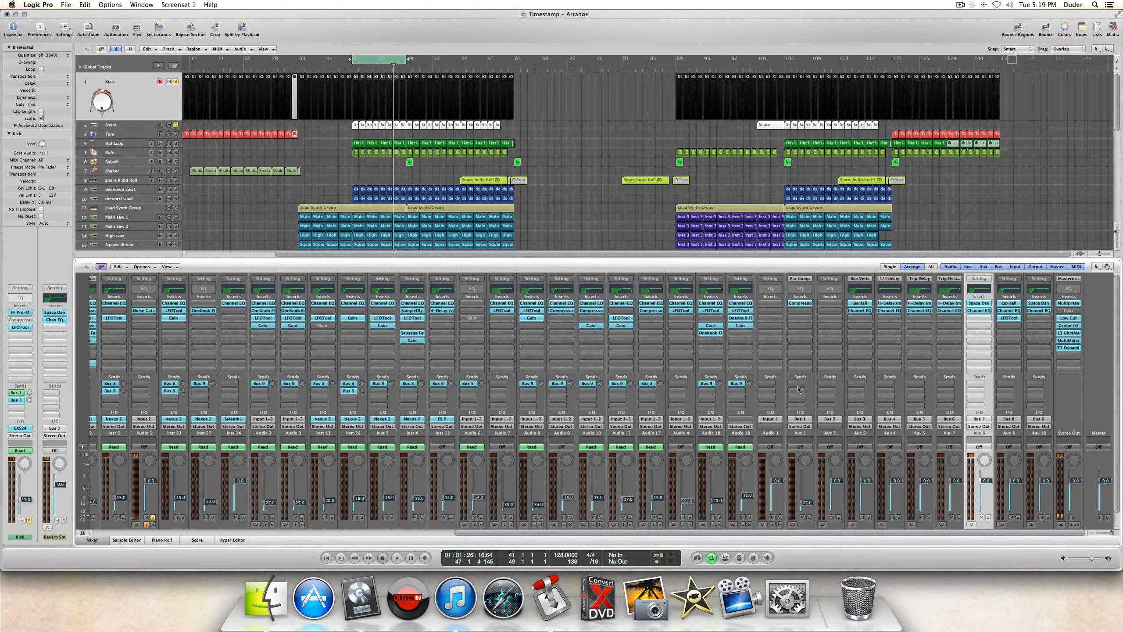
- Take the Snare and Kick channels out of solo in the mixer
{"action": "scroll", "coordinate": [798, 389], "scroll_direction": "down", "scroll_amount": 1}
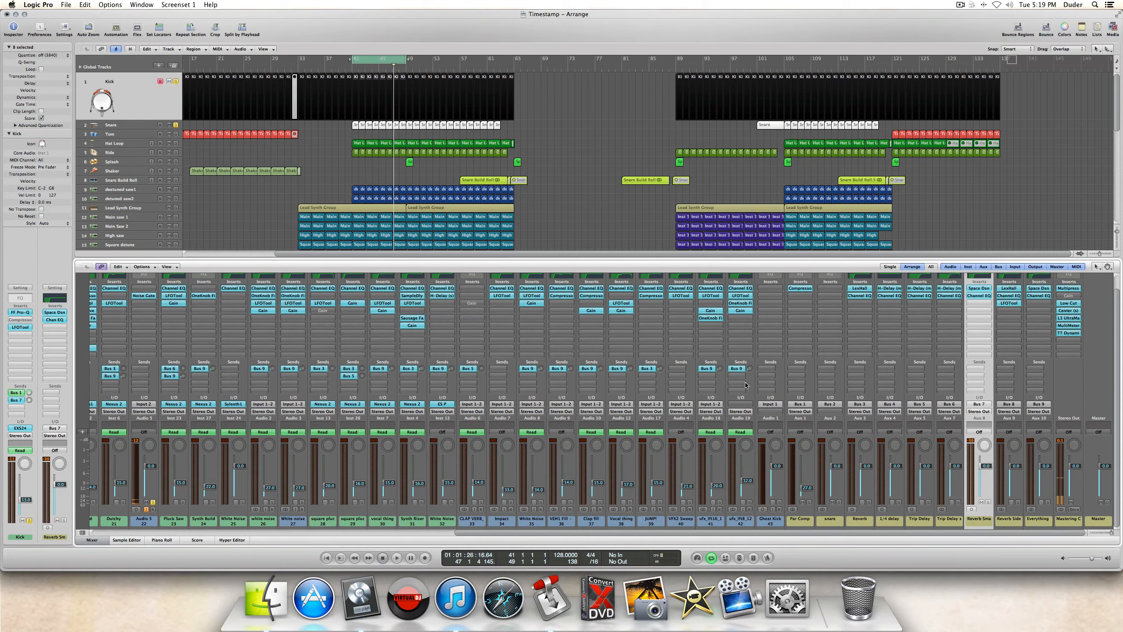
{"action": "scroll", "coordinate": [762, 396], "scroll_direction": "left", "scroll_amount": 10}
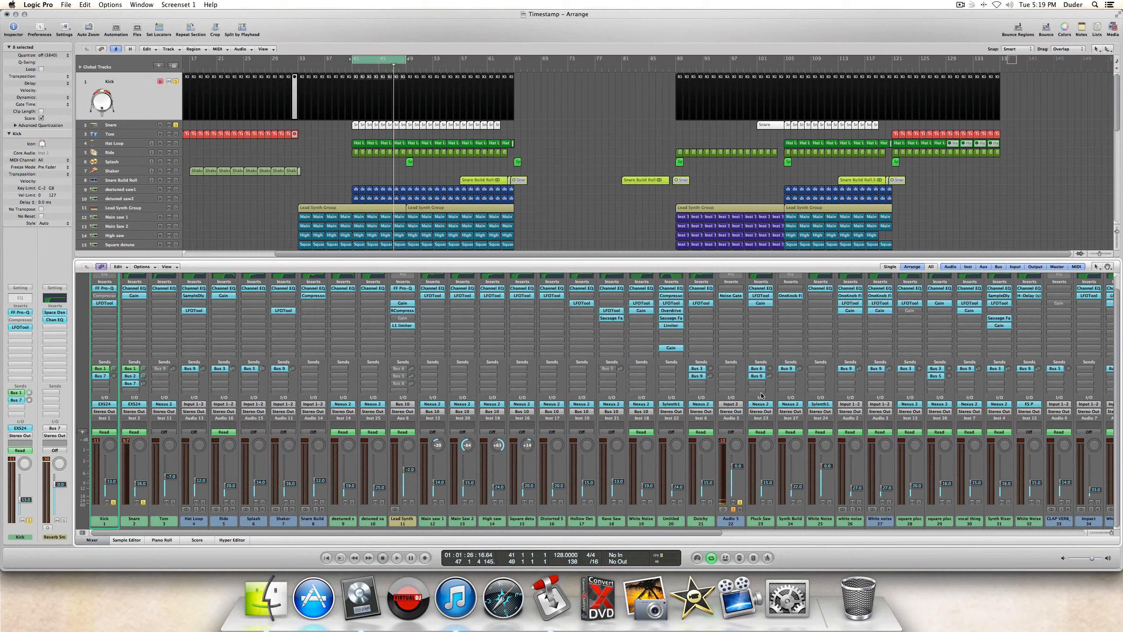
{"action": "left_click", "coordinate": [143, 503]}
{"action": "left_click", "coordinate": [114, 503]}
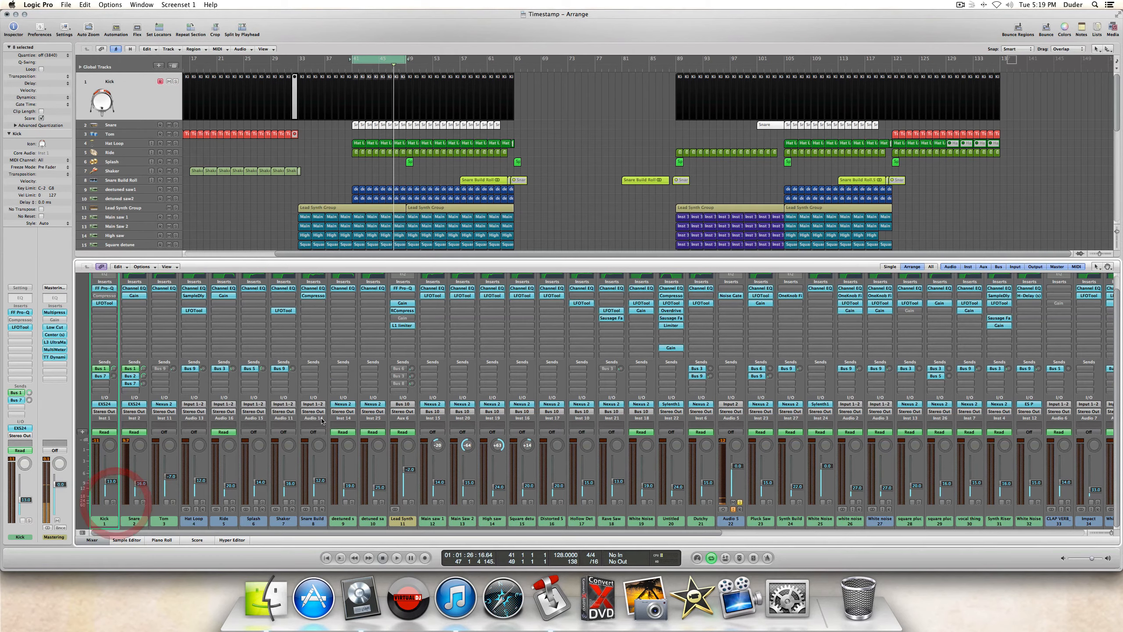
- Select and solo the Splash track, with a three-bar cycle range starting at bar 49
{"action": "scroll", "coordinate": [317, 421], "scroll_direction": "right", "scroll_amount": 2}
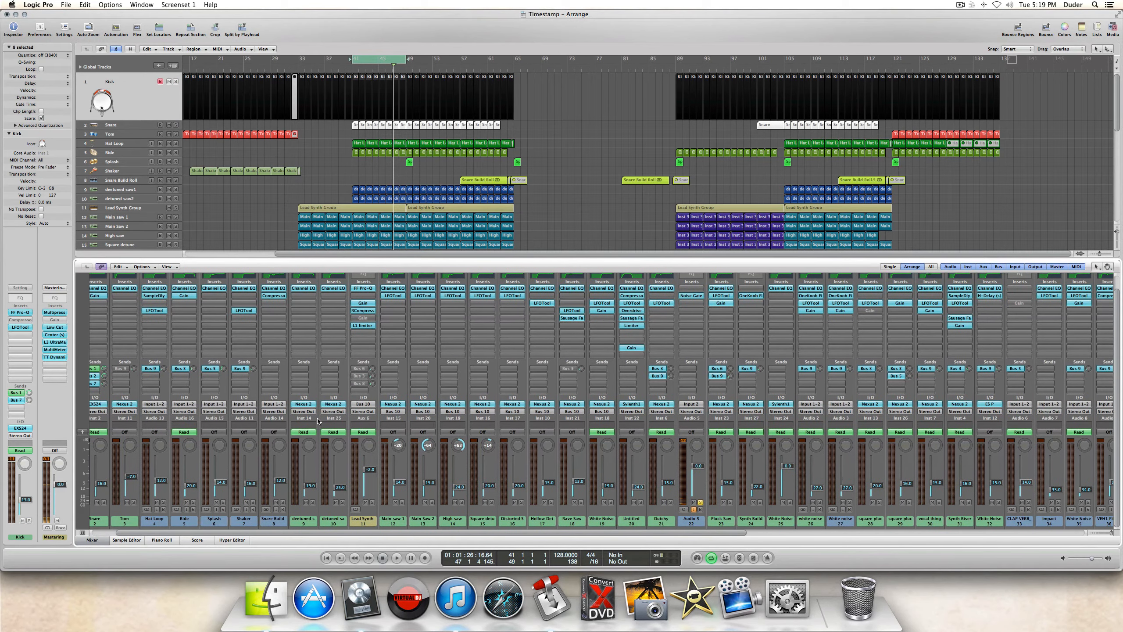
{"action": "scroll", "coordinate": [532, 395], "scroll_direction": "right", "scroll_amount": 7}
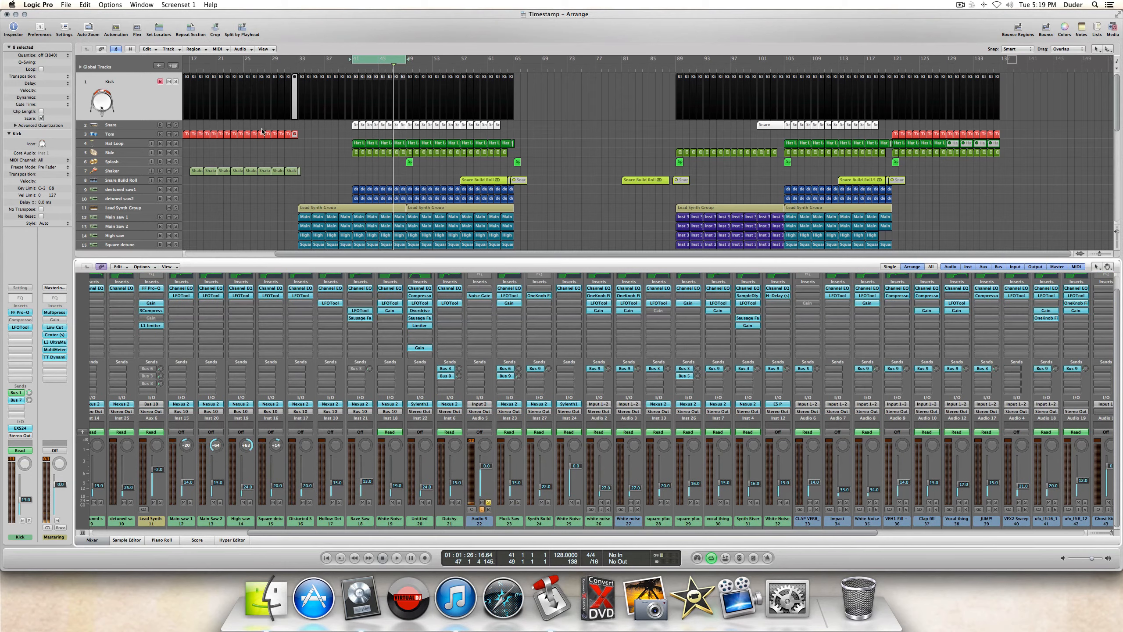
{"action": "left_click", "coordinate": [129, 164]}
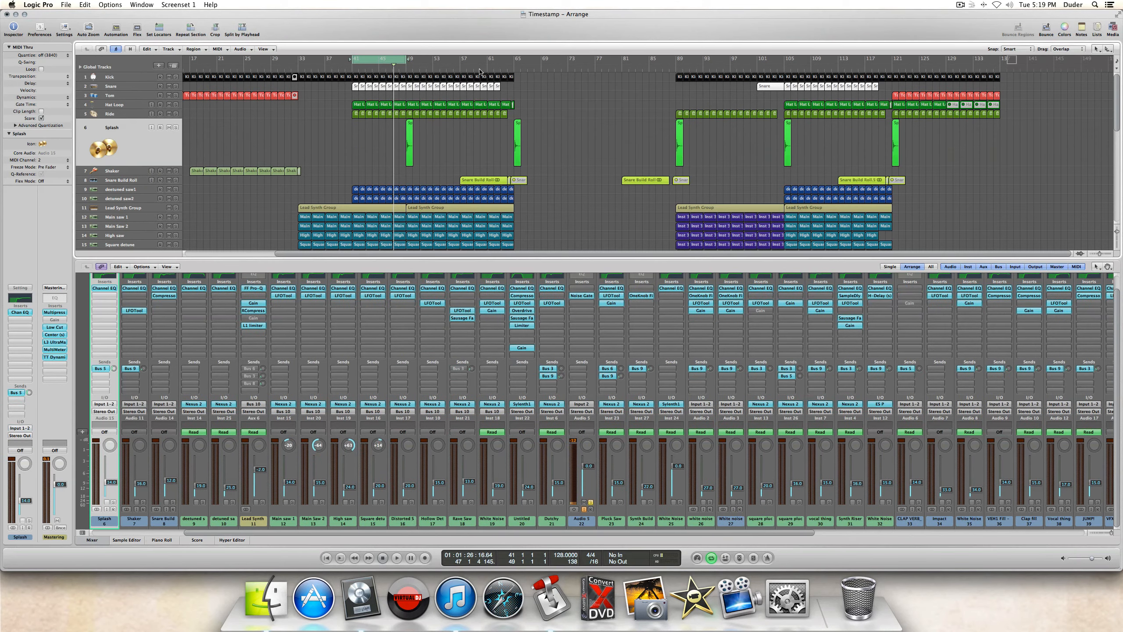
{"action": "mouse_move", "coordinate": [407, 61]}
{"action": "left_mouse_down"}
{"action": "mouse_move", "coordinate": [513, 61]}
{"action": "mouse_move", "coordinate": [428, 61]}
{"action": "left_mouse_up"}
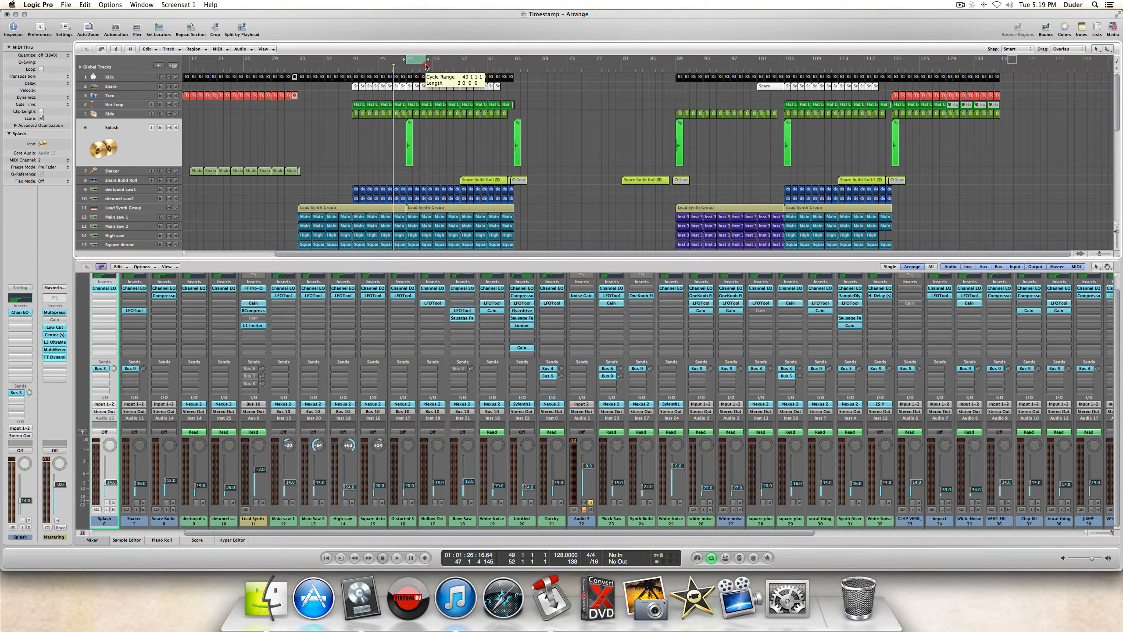
{"action": "left_click", "coordinate": [176, 128]}
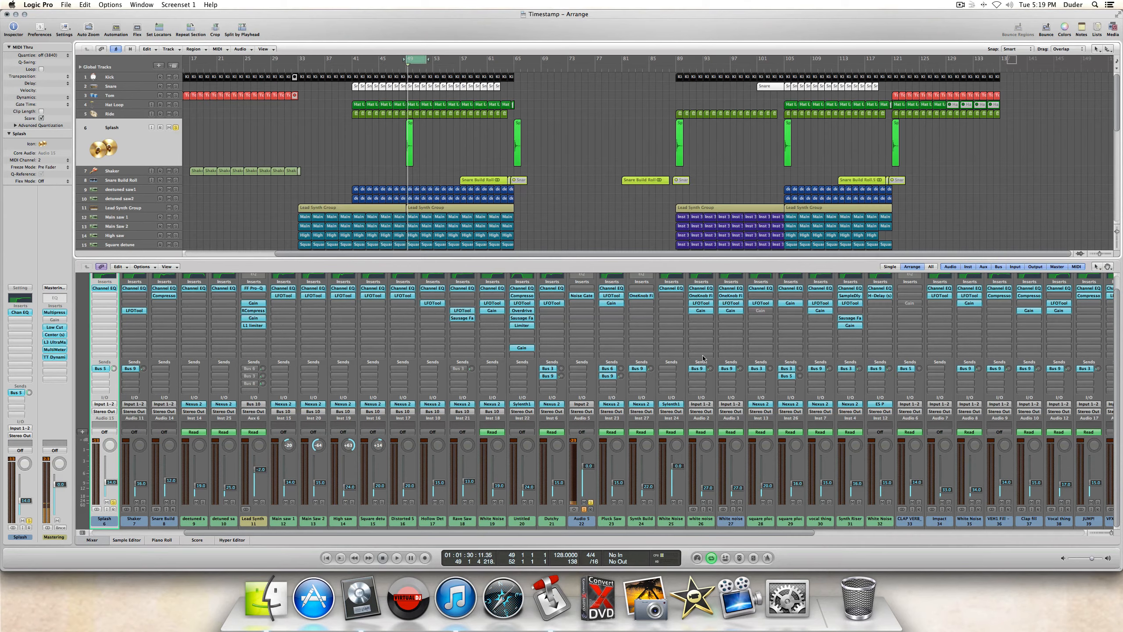
- Compare the soloed Splash during playback with its Bus 5 delay send bypassed and re-enabled
{"action": "scroll", "coordinate": [704, 357], "scroll_direction": "right", "scroll_amount": 10}
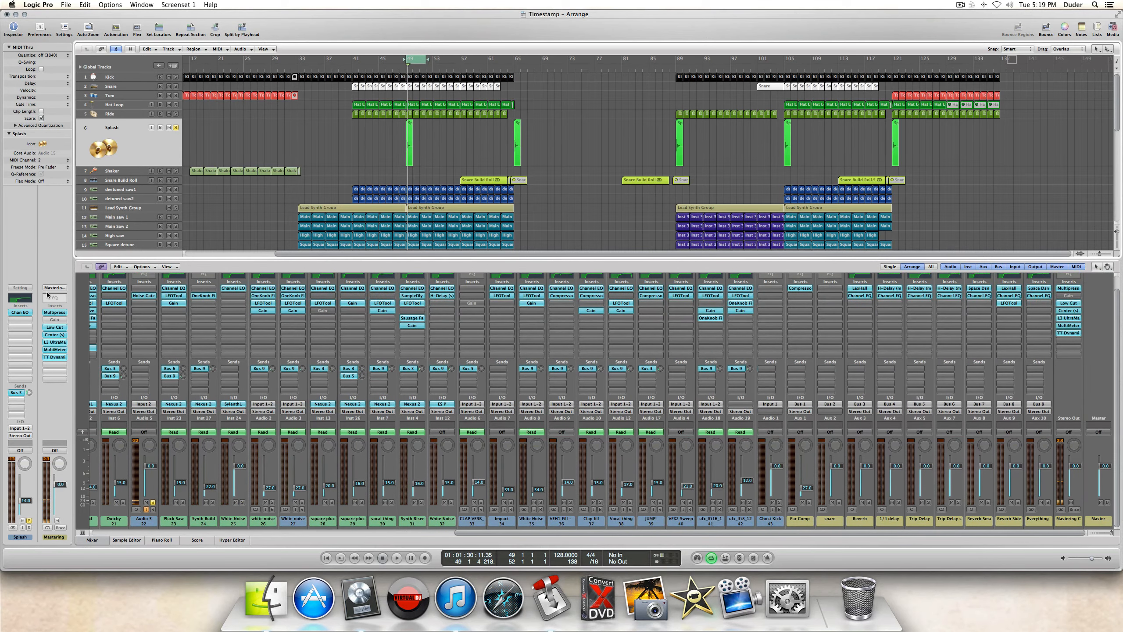
{"action": "left_click", "coordinate": [13, 391], "text": "alt"}
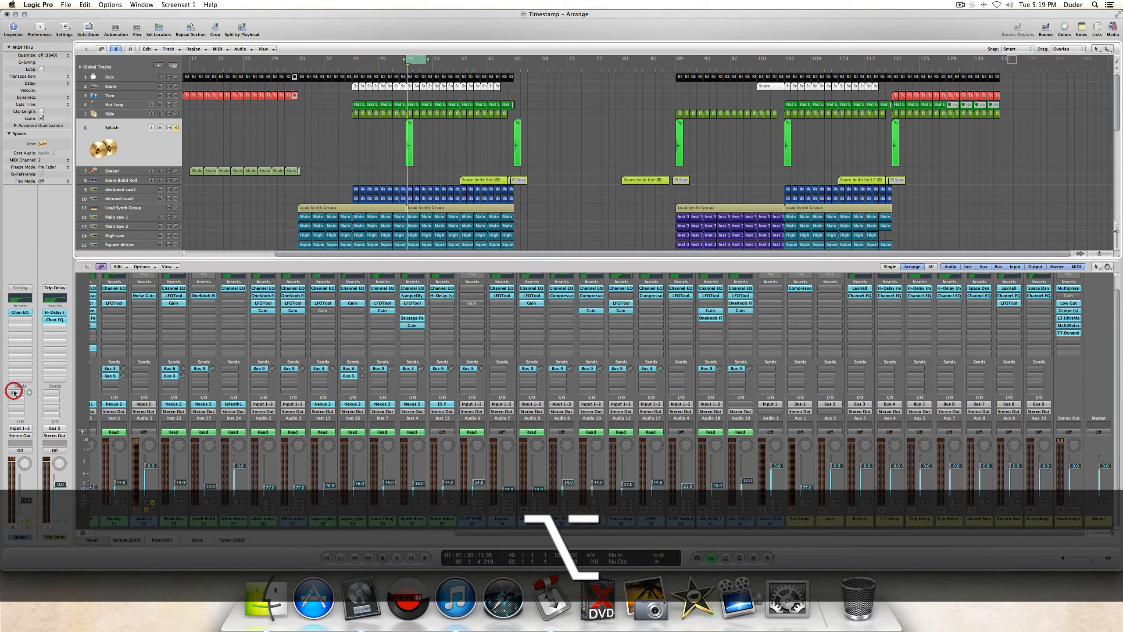
{"action": "key", "text": "space"}
{"action": "key", "text": "space"}
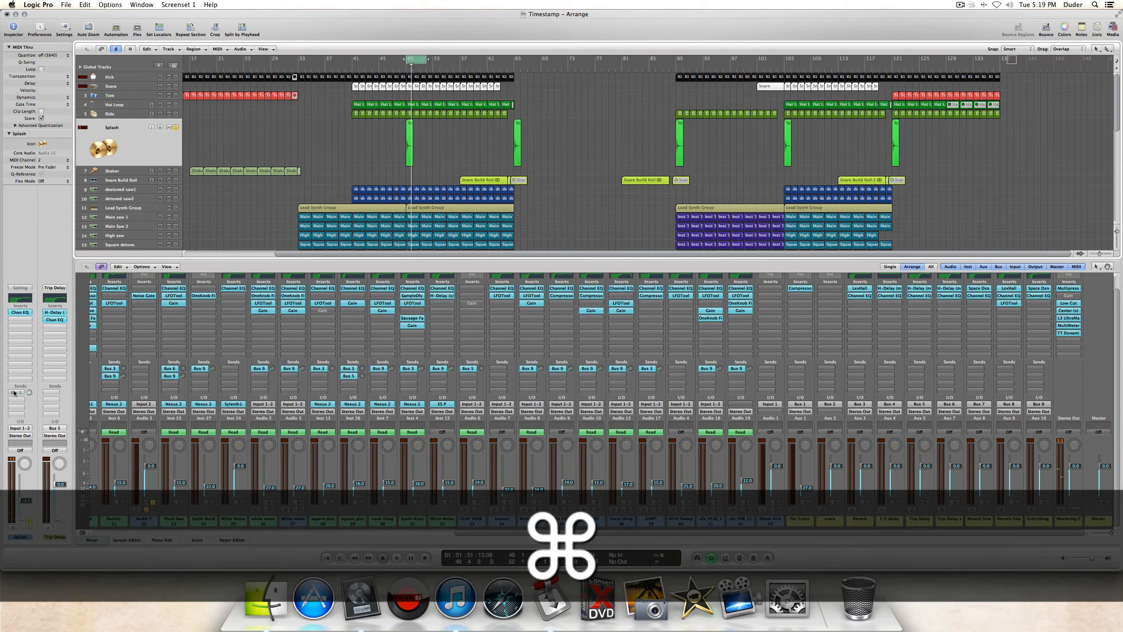
{"action": "left_click", "coordinate": [13, 392], "text": "alt"}
{"action": "key", "text": "space"}
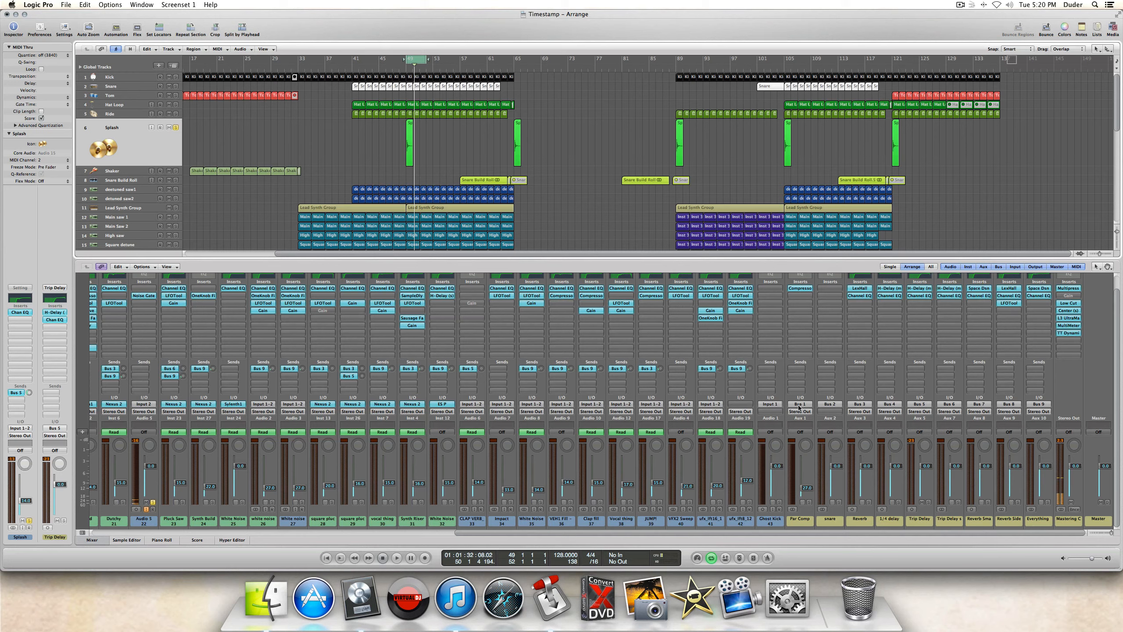
- Examine the H-Delay settings on the Trip Delay aux channel, including delay time, feedback and dry/wet, and close the plug-in
{"action": "left_click", "coordinate": [947, 525]}
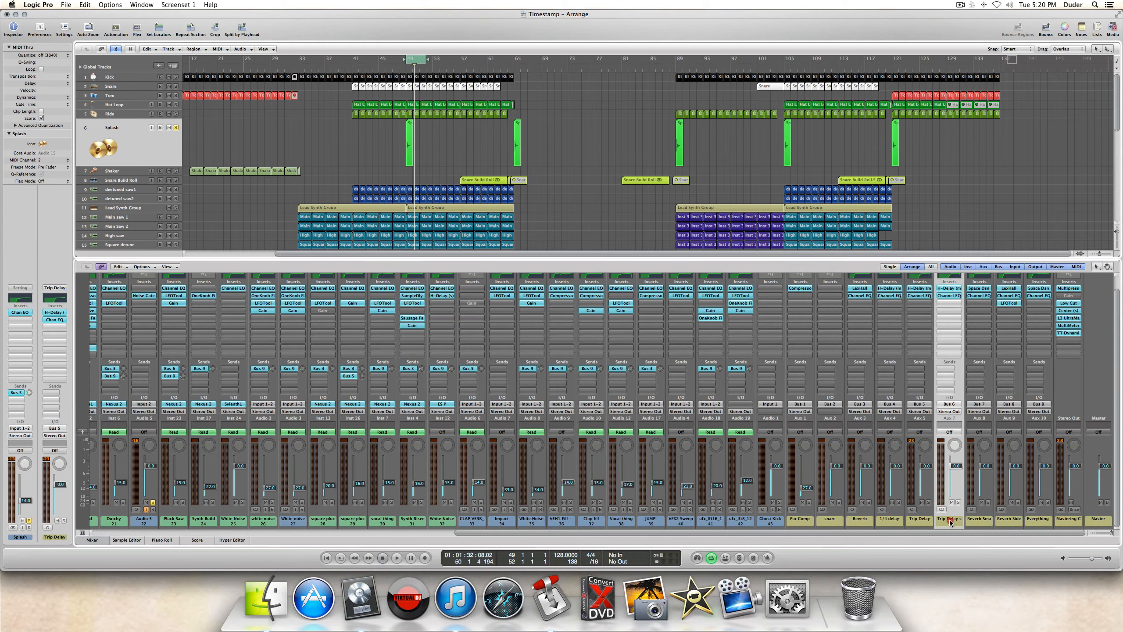
{"action": "left_click", "coordinate": [918, 518]}
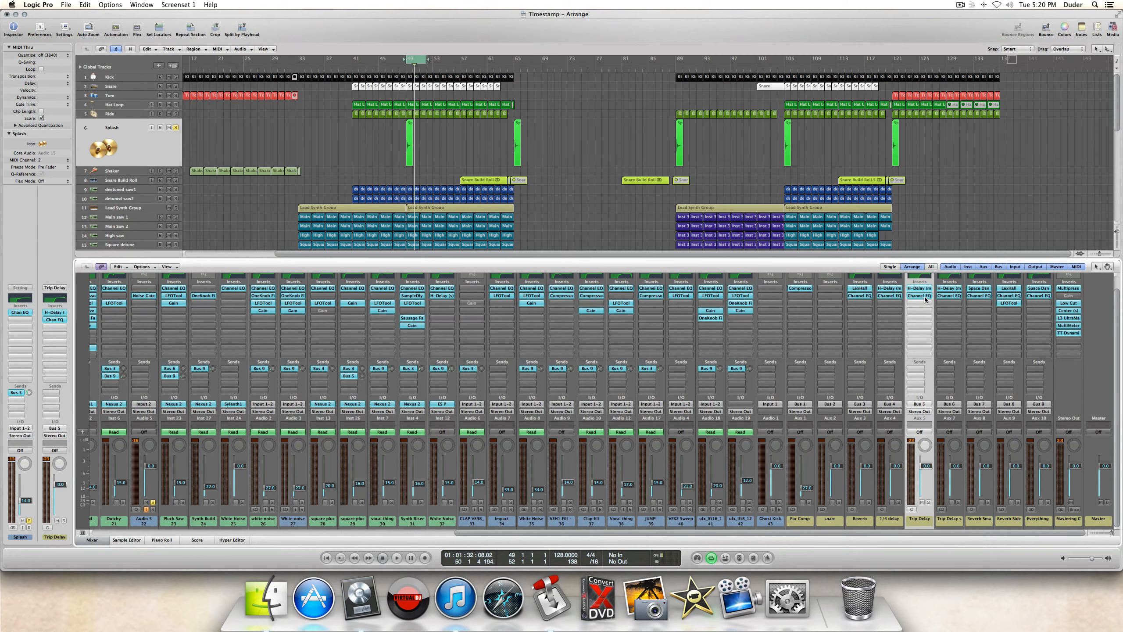
{"action": "left_click", "coordinate": [921, 289]}
{"action": "left_click_drag", "start_coordinate": [117, 42], "coordinate": [283, 148]}
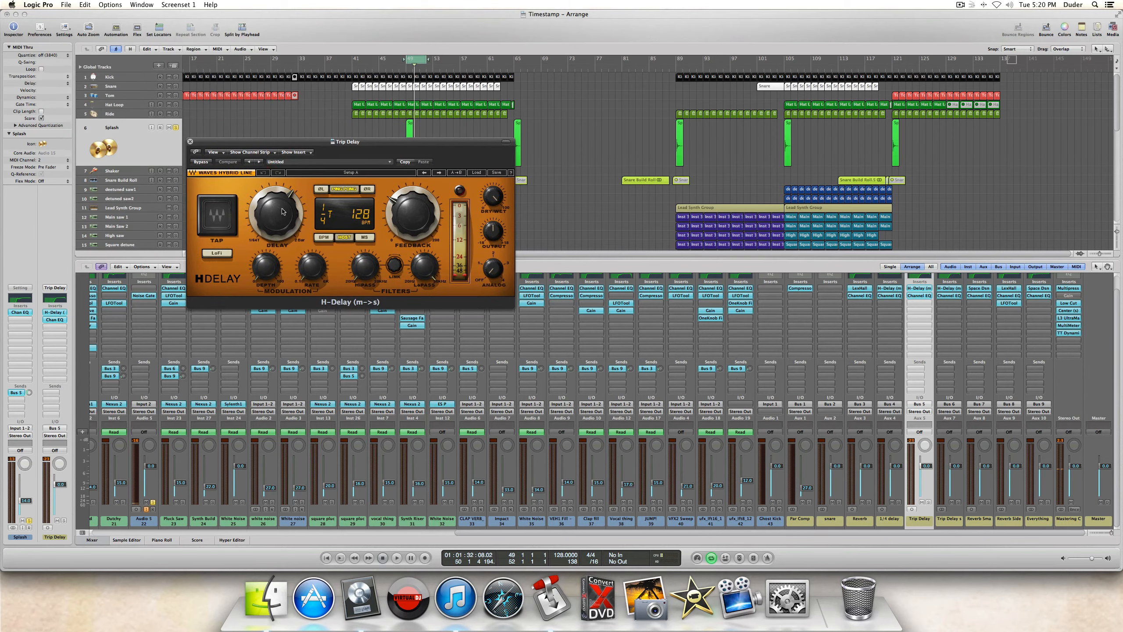
{"action": "mouse_move", "coordinate": [406, 210]}
{"action": "scroll", "coordinate": [1003, 413], "scroll_direction": "up", "scroll_amount": 2}
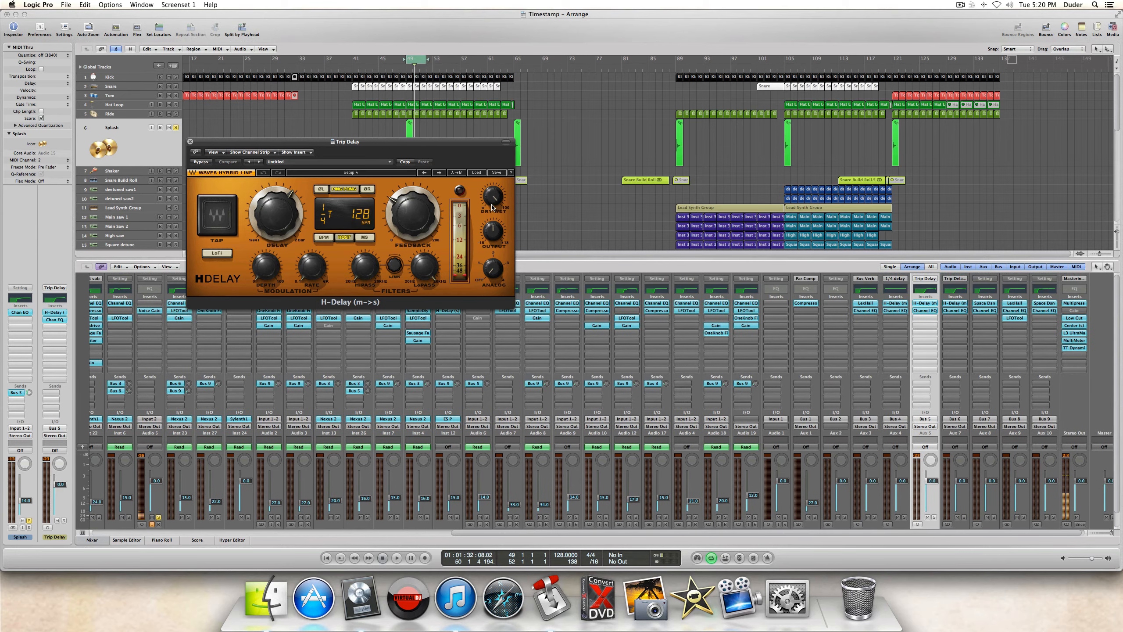
{"action": "mouse_move", "coordinate": [491, 200]}
{"action": "left_click", "coordinate": [190, 141]}
- Select the first Splash region and check the Bus 5 send level on the Splash channel
{"action": "scroll", "coordinate": [943, 407], "scroll_direction": "down", "scroll_amount": 1}
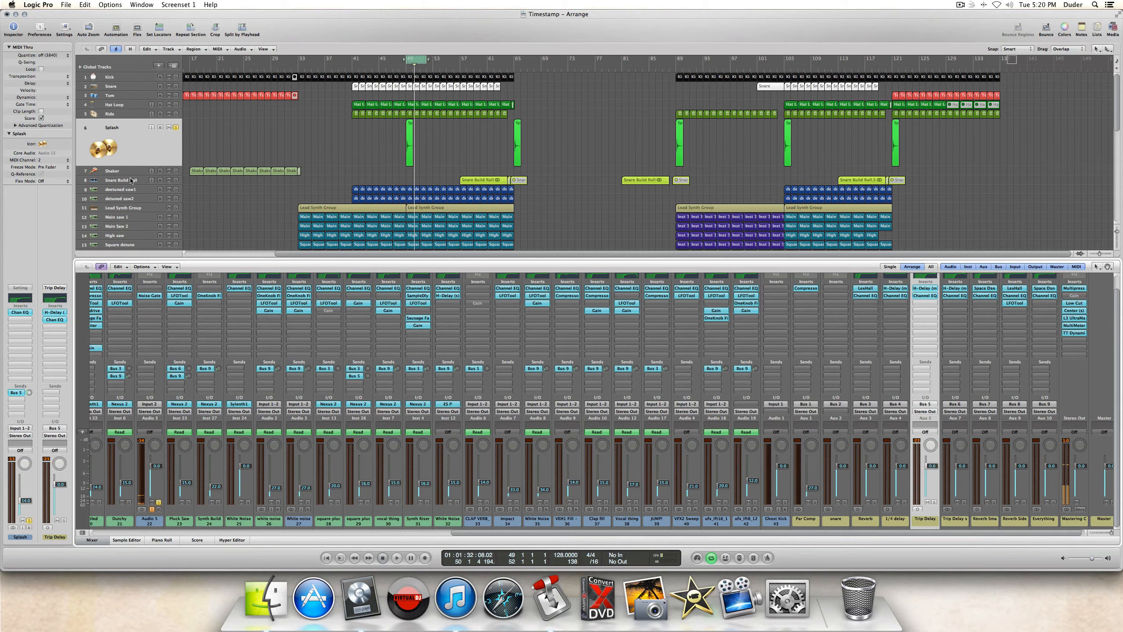
{"action": "left_click", "coordinate": [123, 143]}
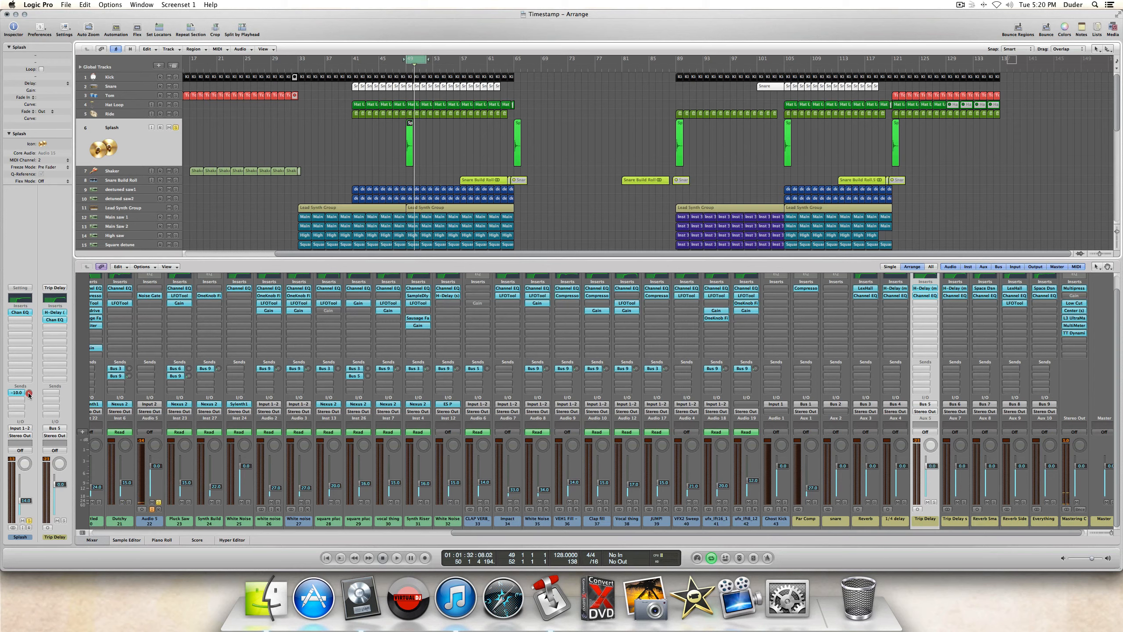
{"action": "left_click_drag", "start_coordinate": [29, 394], "coordinate": [77, 429]}
{"action": "scroll", "coordinate": [77, 429], "scroll_direction": "up", "scroll_amount": 1}
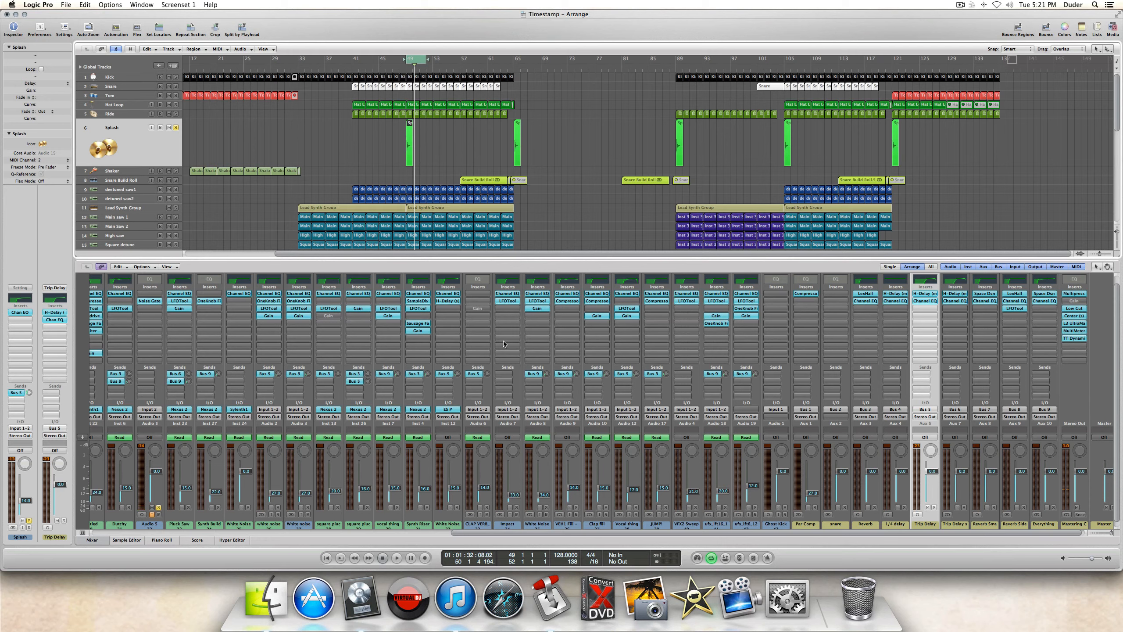
{"action": "scroll", "coordinate": [504, 344], "scroll_direction": "down", "scroll_amount": 1}
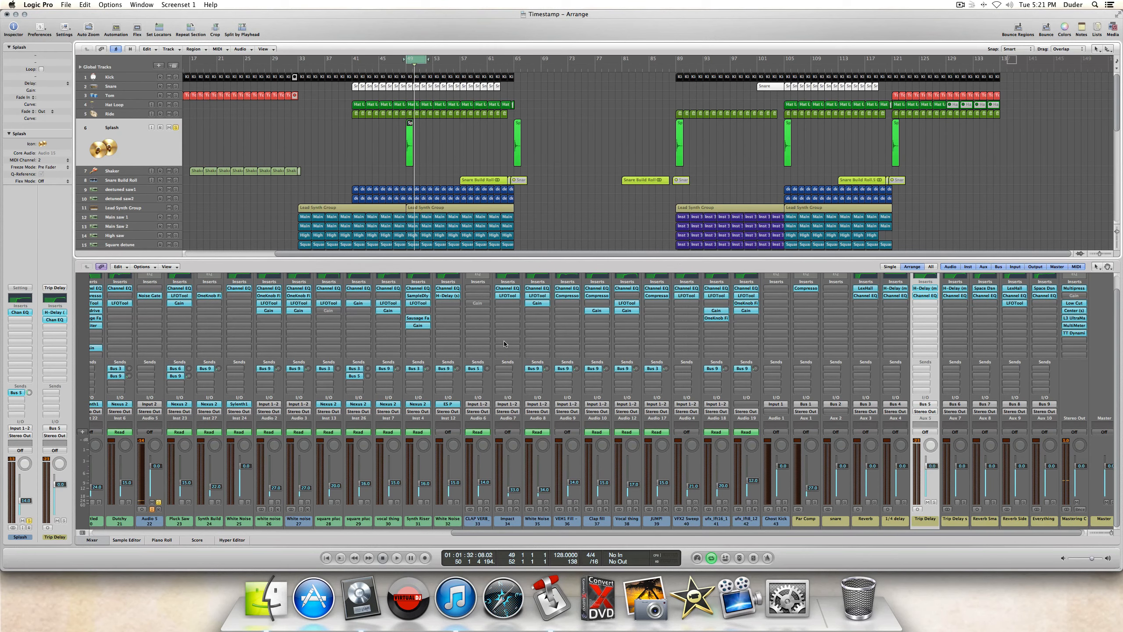
{"action": "scroll", "coordinate": [504, 344], "scroll_direction": "left", "scroll_amount": 2}
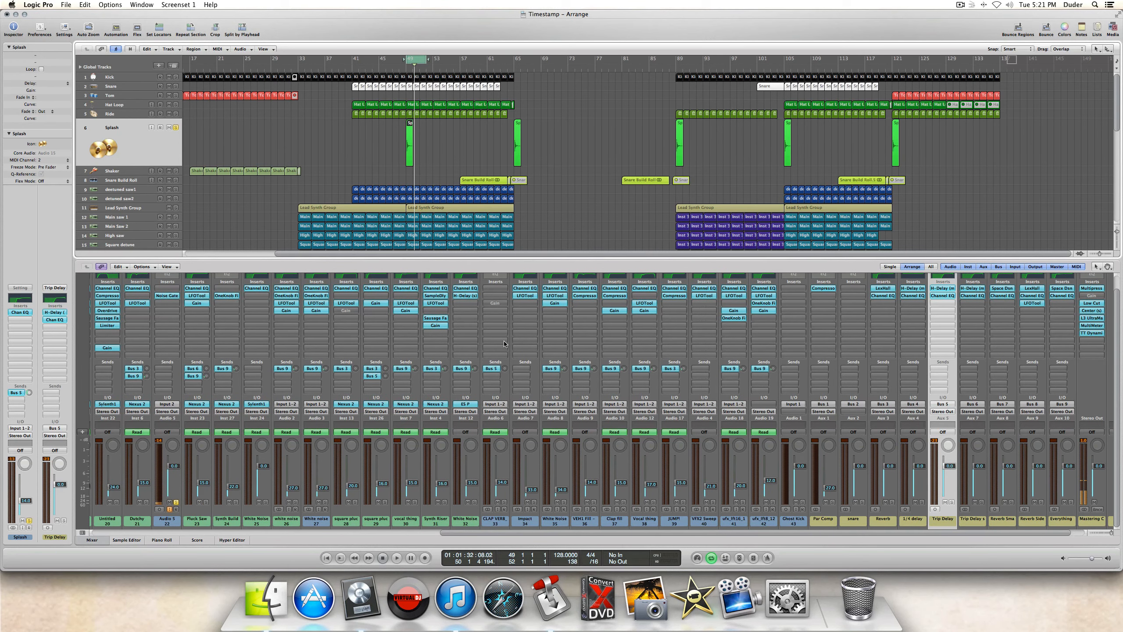
{"action": "scroll", "coordinate": [505, 344], "scroll_direction": "left", "scroll_amount": 3}
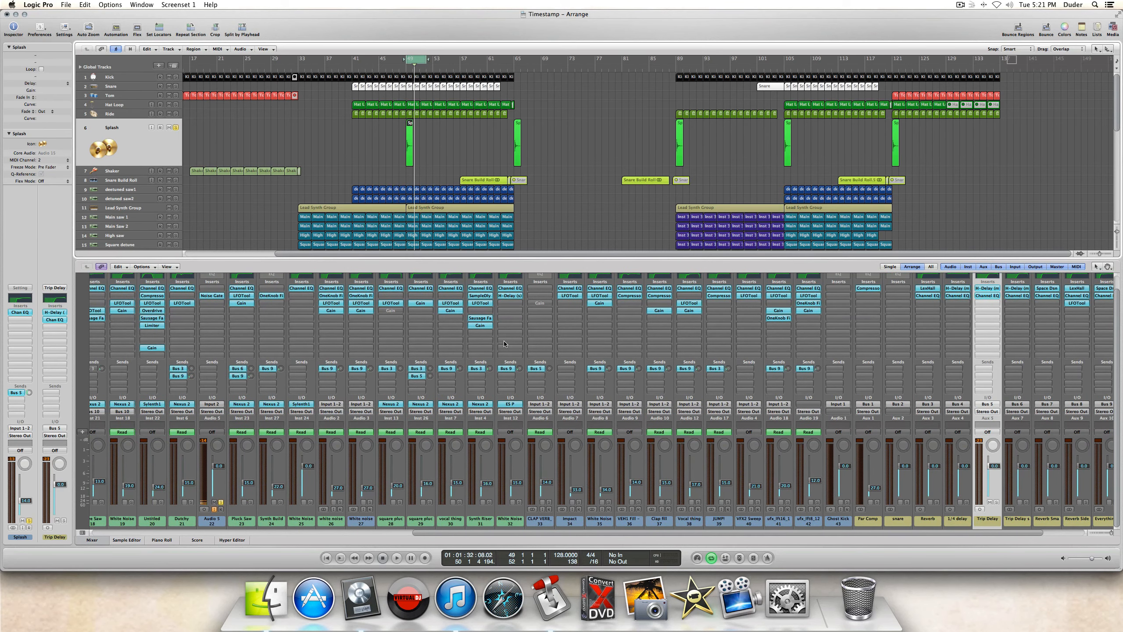
{"action": "scroll", "coordinate": [504, 344], "scroll_direction": "left", "scroll_amount": 5}
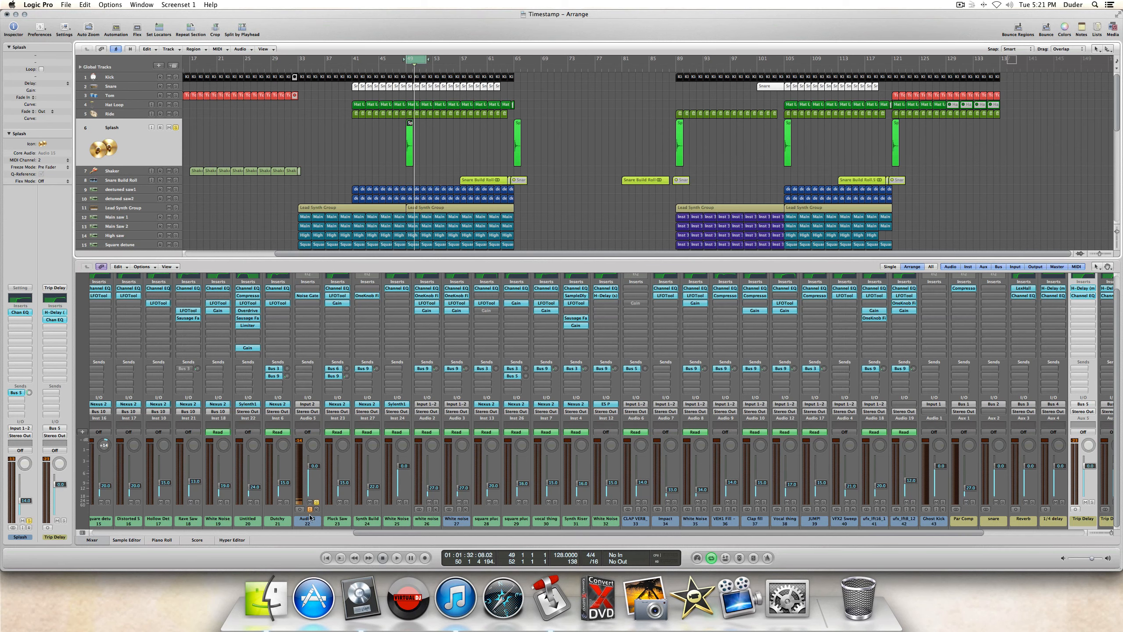
{"action": "scroll", "coordinate": [688, 328], "scroll_direction": "right", "scroll_amount": 6}
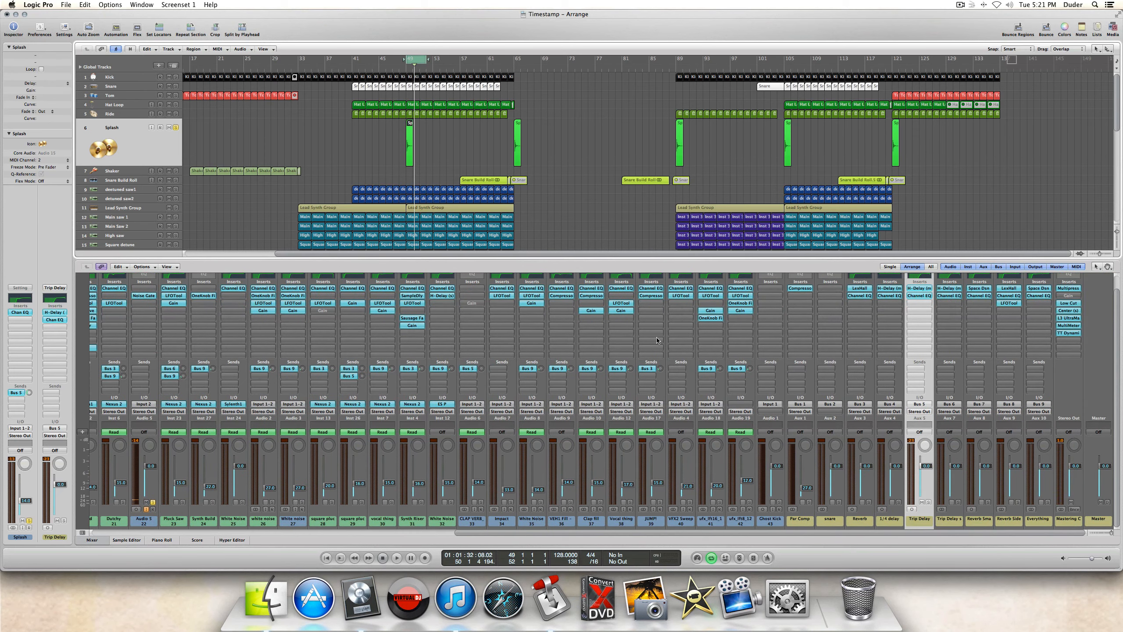
- Select the Lead Synth Group track and turn off solo on the Splash track
{"action": "scroll", "coordinate": [124, 172], "scroll_direction": "down", "scroll_amount": 3}
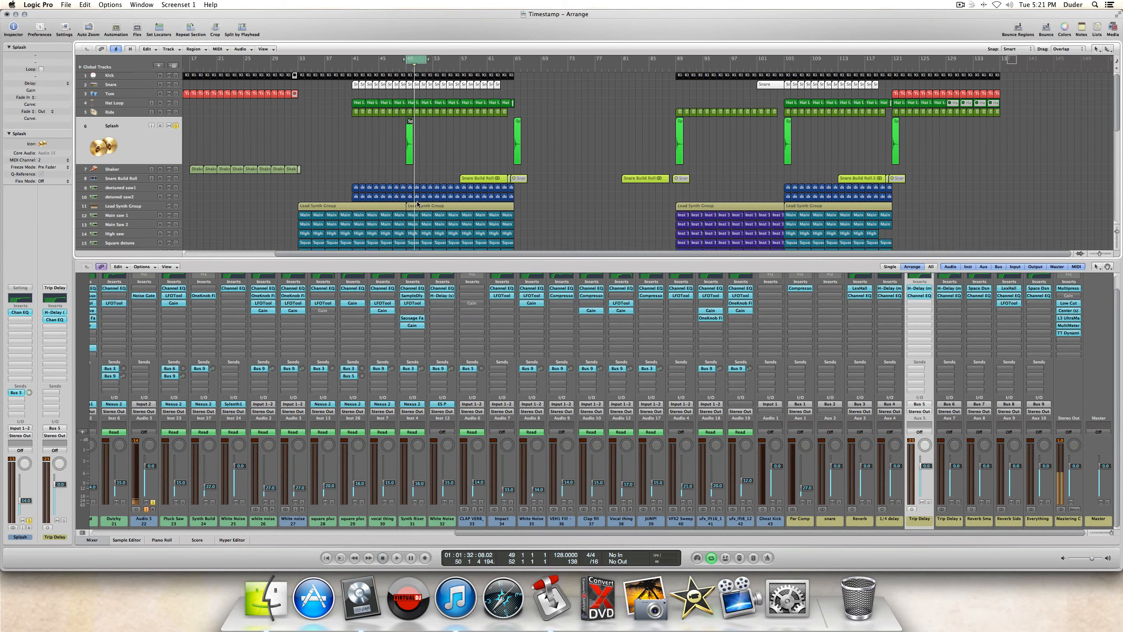
{"action": "left_click", "coordinate": [125, 163]}
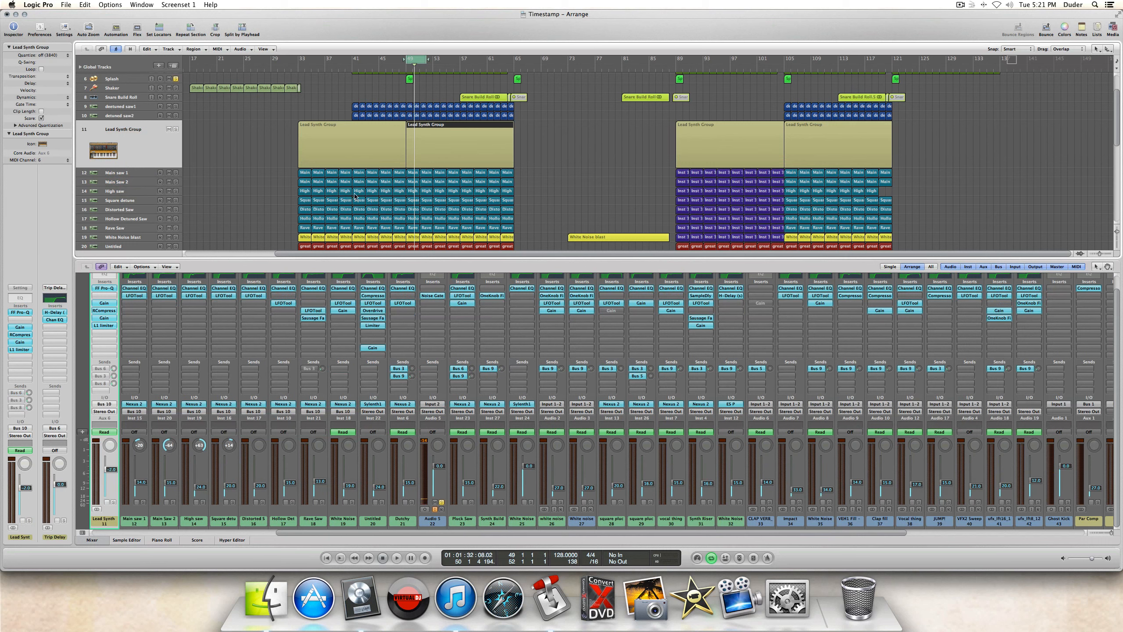
{"action": "left_click", "coordinate": [176, 78]}
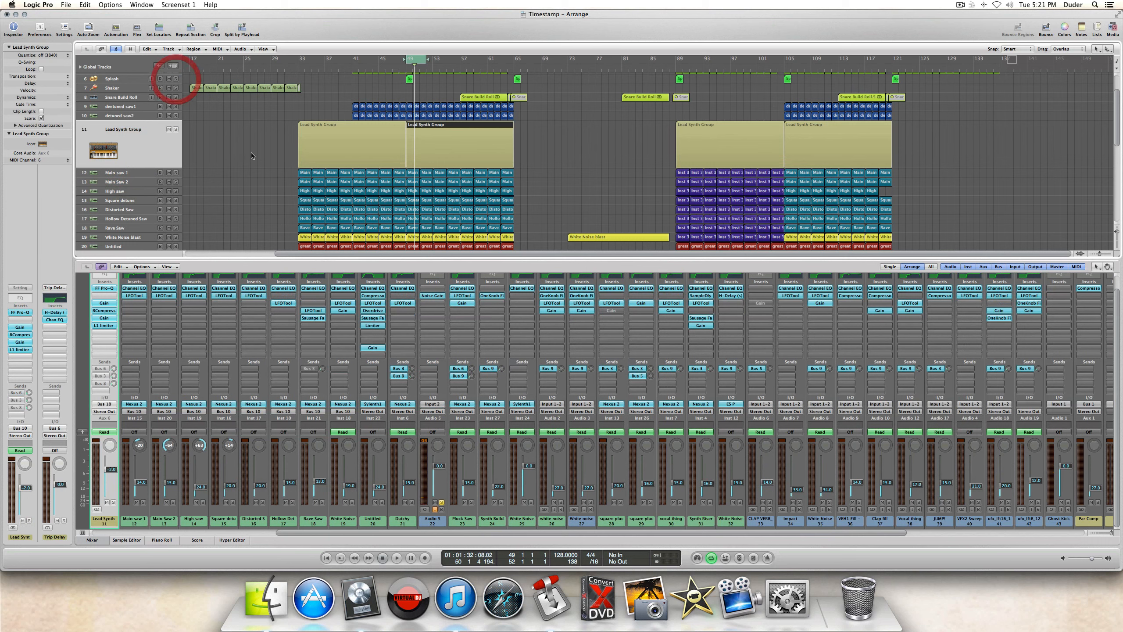
- Select the Main saw 1 track, then the Par Comp aux channel in the mixer to review the bus channels
{"action": "left_click", "coordinate": [130, 172]}
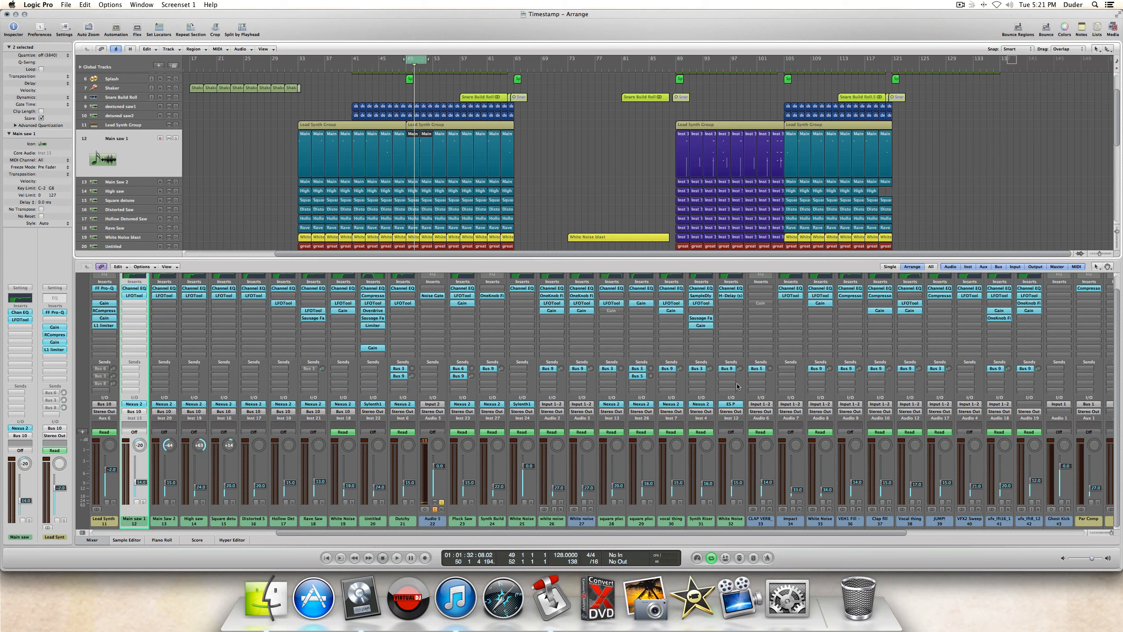
{"action": "scroll", "coordinate": [798, 359], "scroll_direction": "right", "scroll_amount": 10}
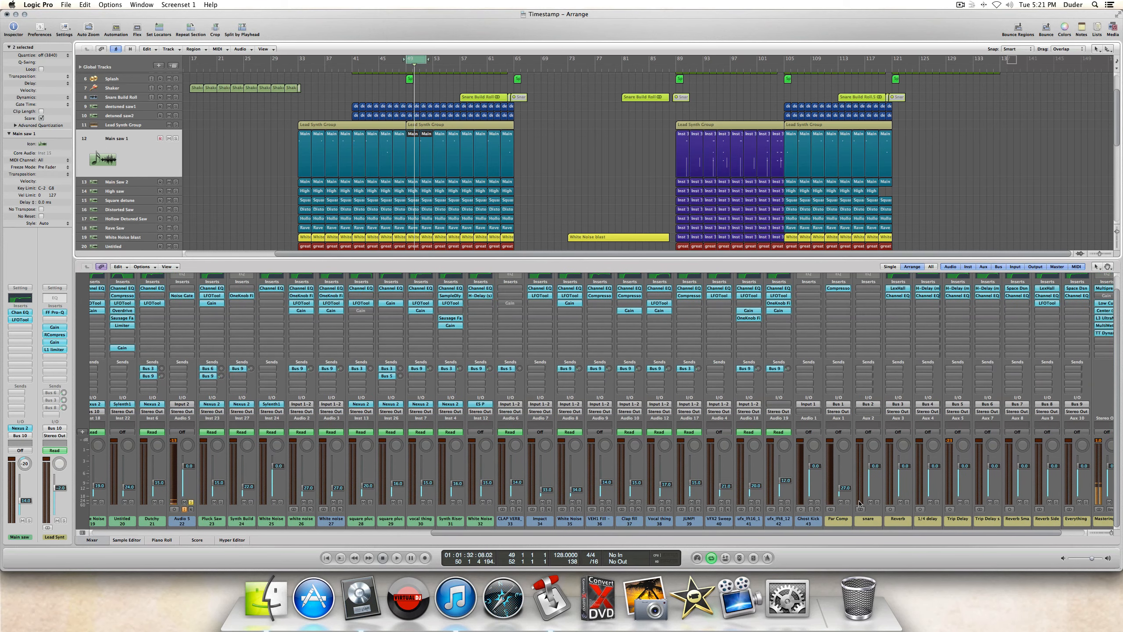
{"action": "left_click", "coordinate": [846, 525]}
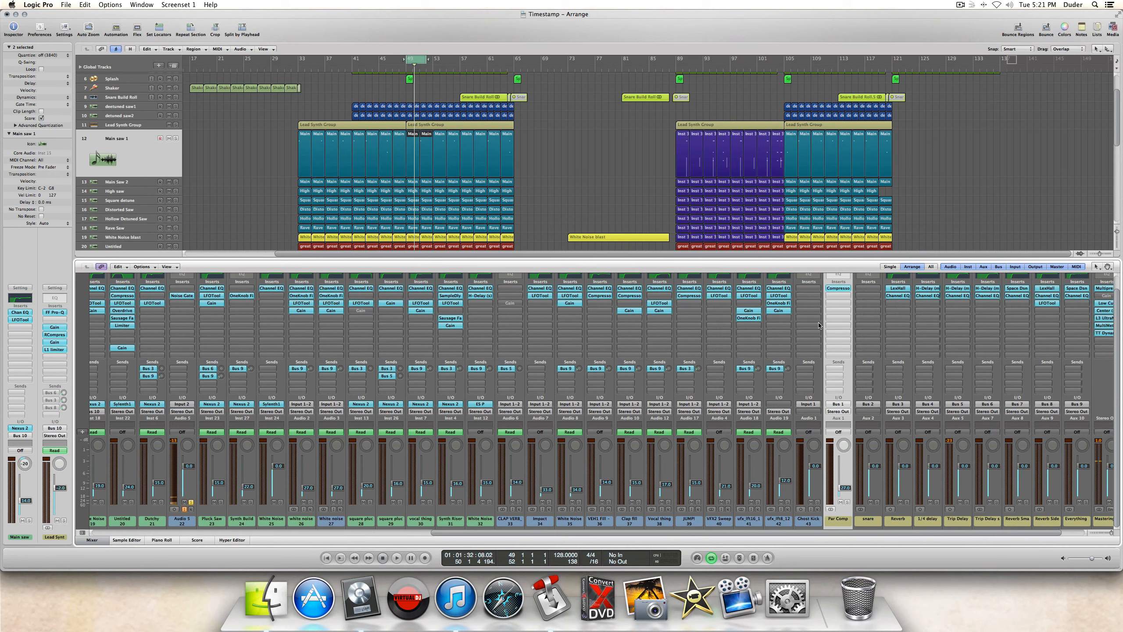
{"action": "scroll", "coordinate": [822, 323], "scroll_direction": "right", "scroll_amount": 2}
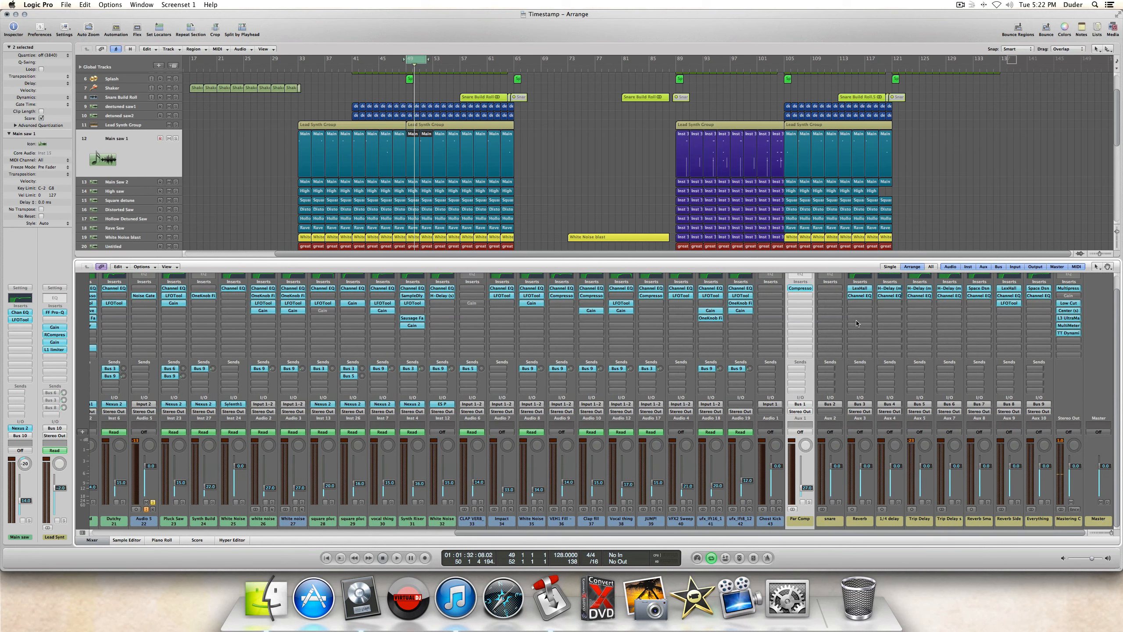